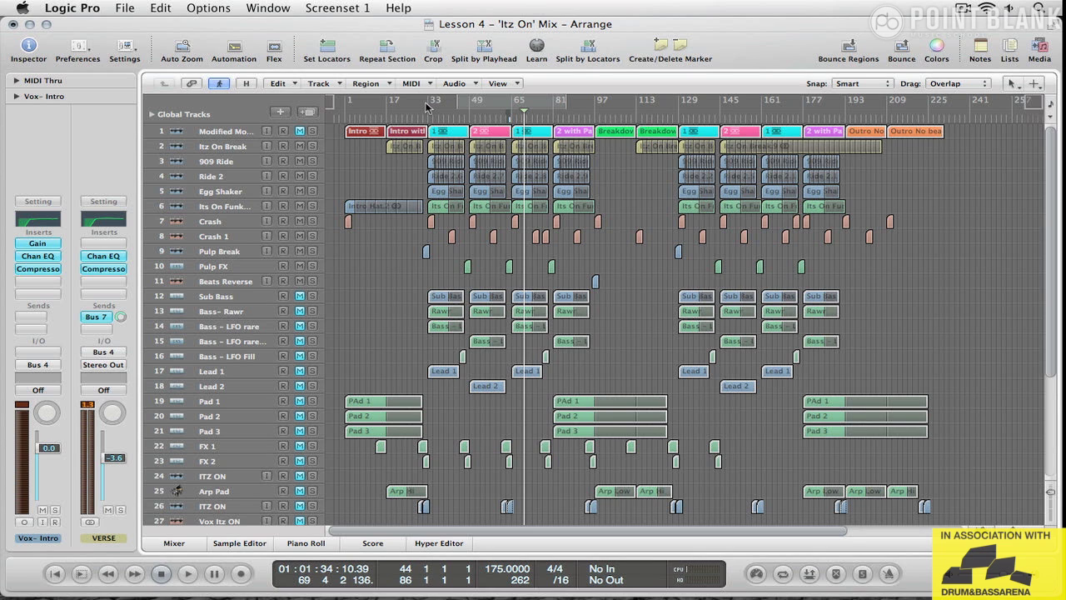
Set a cycle range over bars 33–65 and select the Itz On Break track
drag(427, 105, 521, 102)
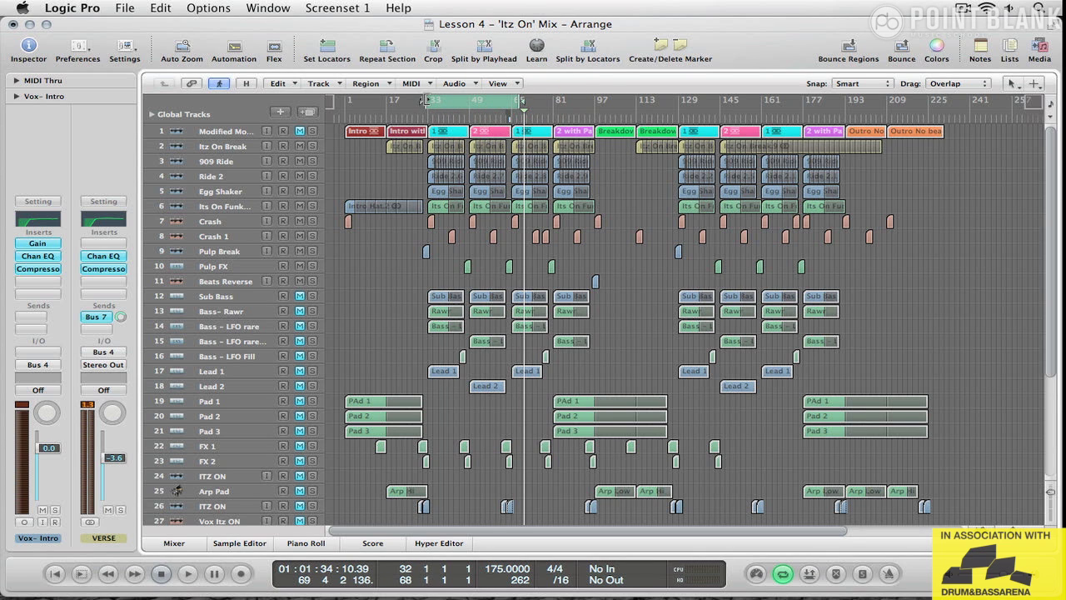
click(427, 100)
drag(516, 101, 511, 101)
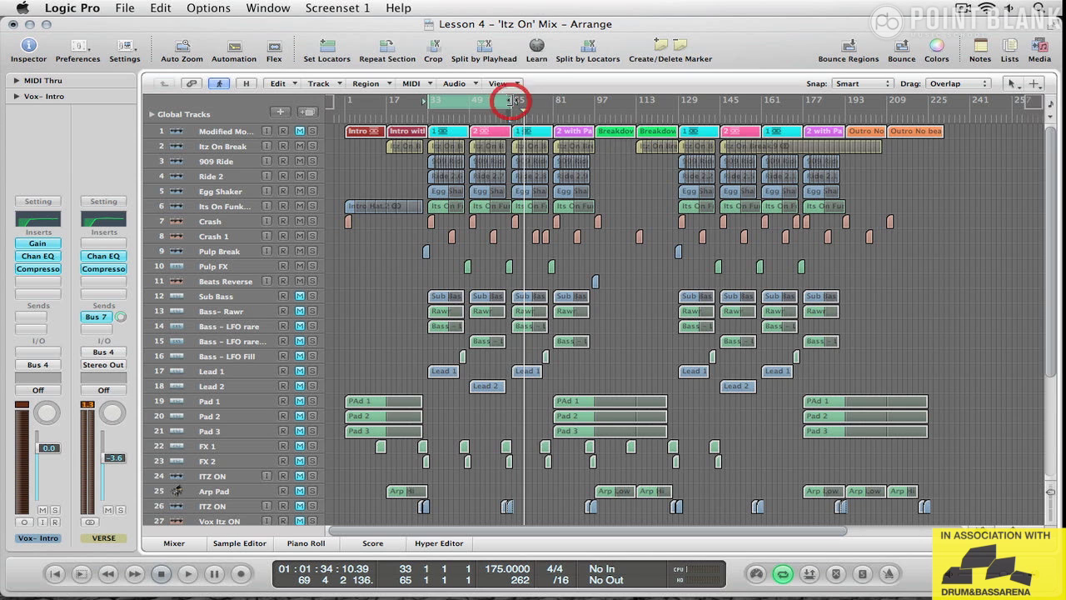
click(239, 147)
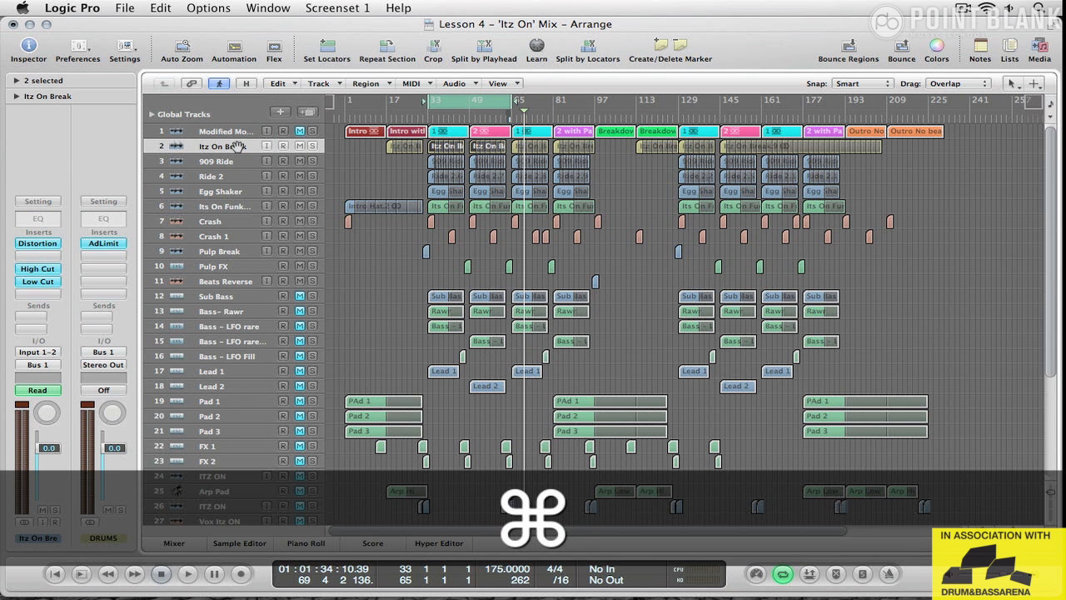
In the Mixer, select the 909 Ride through Crash 1 channels and pull their faders fully down
key(super+2)
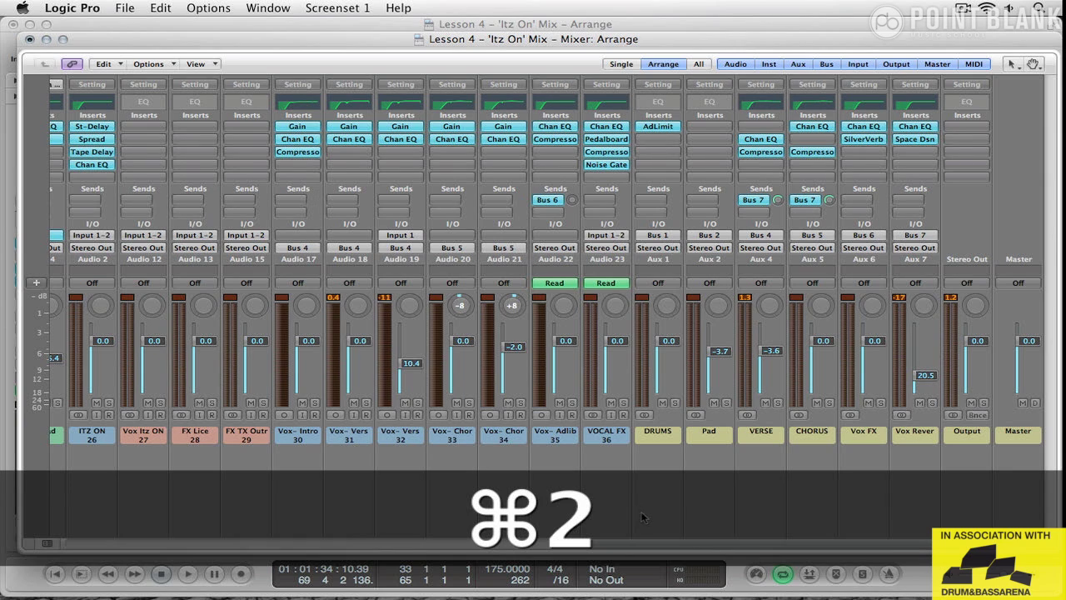
drag(697, 551, 142, 474)
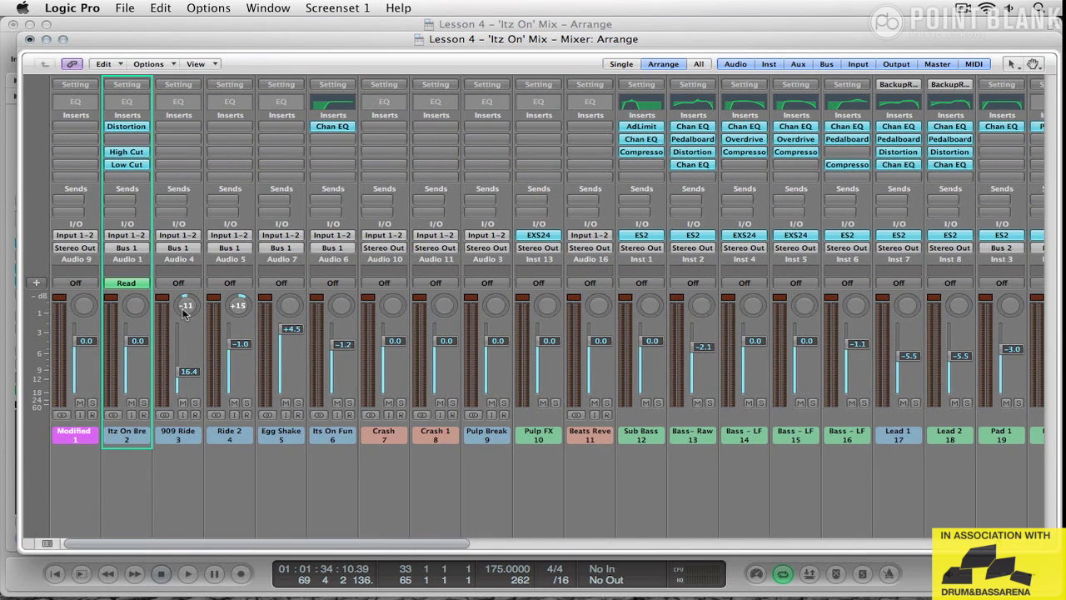
double_click(119, 248)
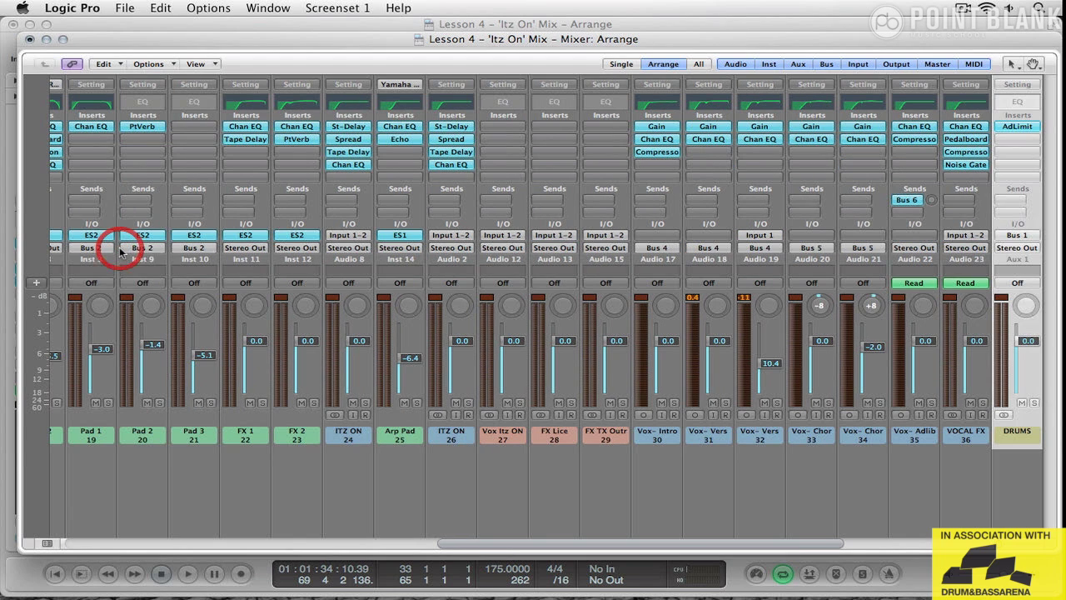
drag(754, 545, 116, 476)
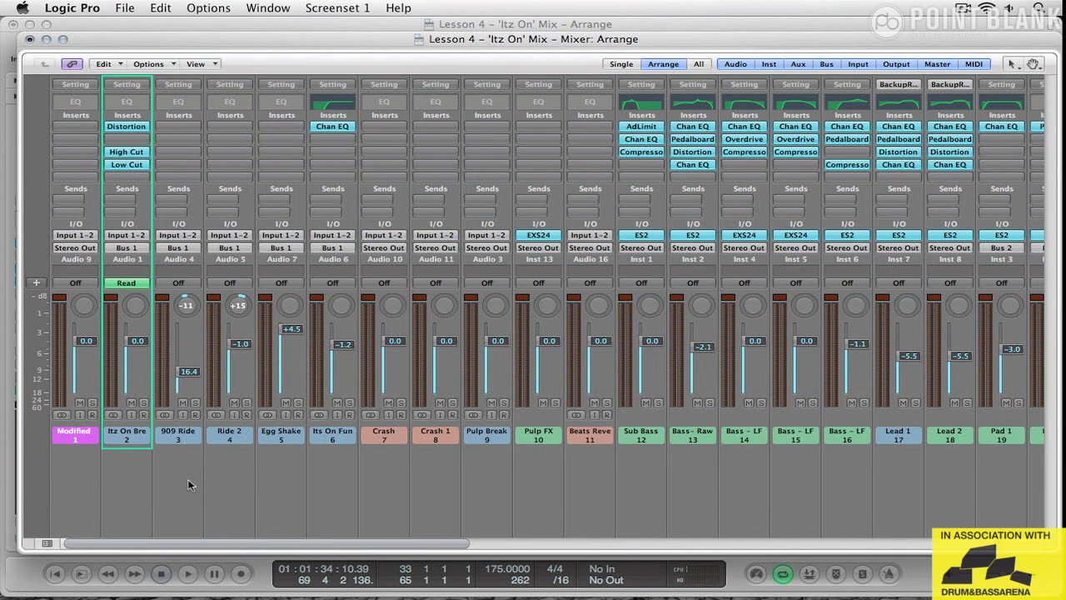
drag(185, 450, 438, 554)
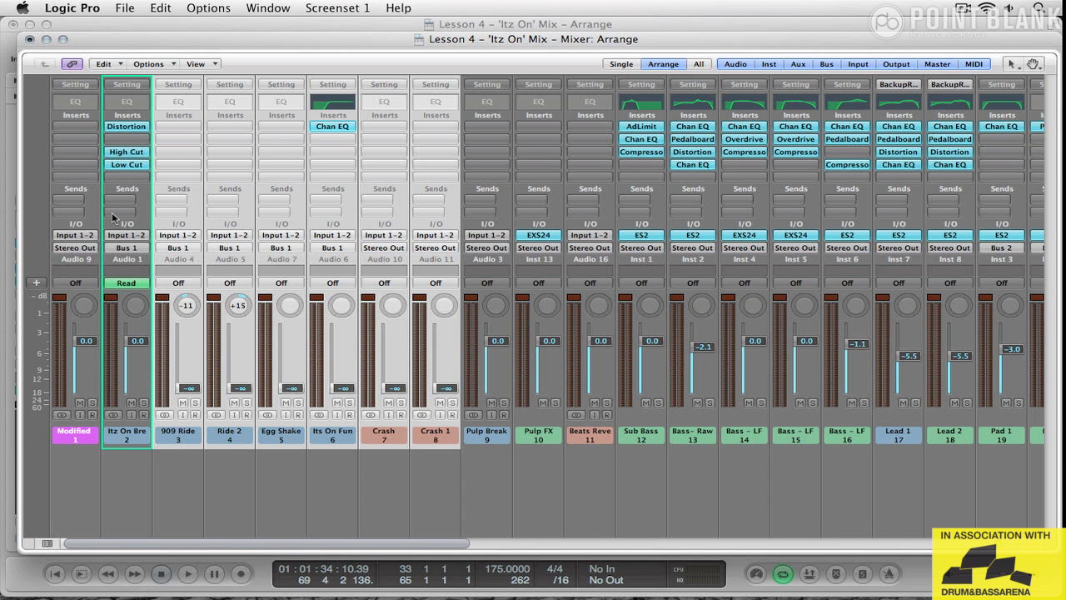
scroll(119, 254, right, 10)
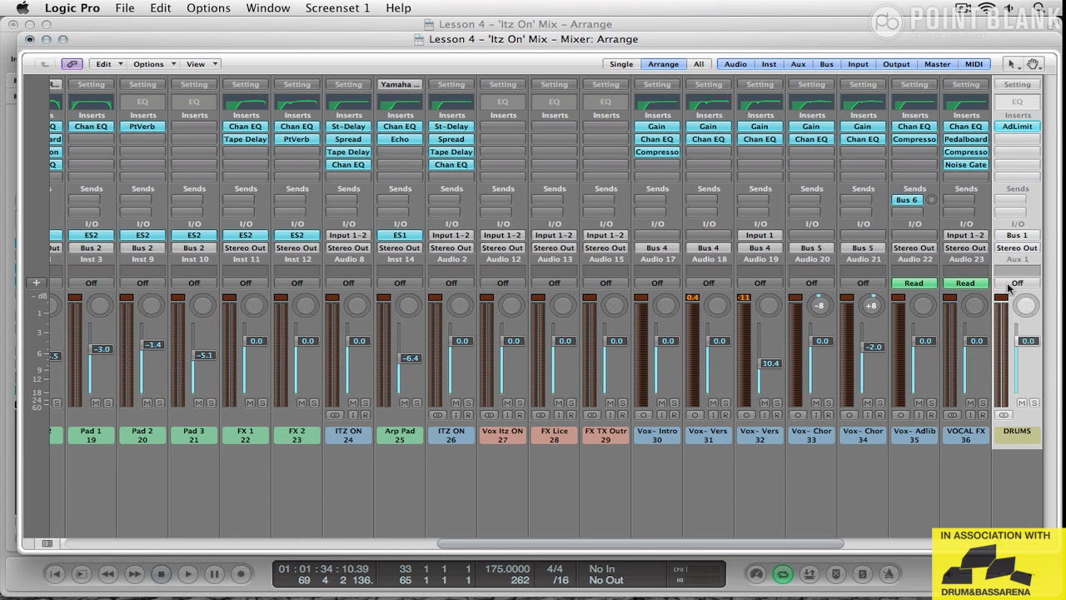
Solo the DRUMS bus, then play the bar 33–65 cycle from the arrangement
click(1034, 403)
drag(747, 552, 373, 543)
click(102, 426)
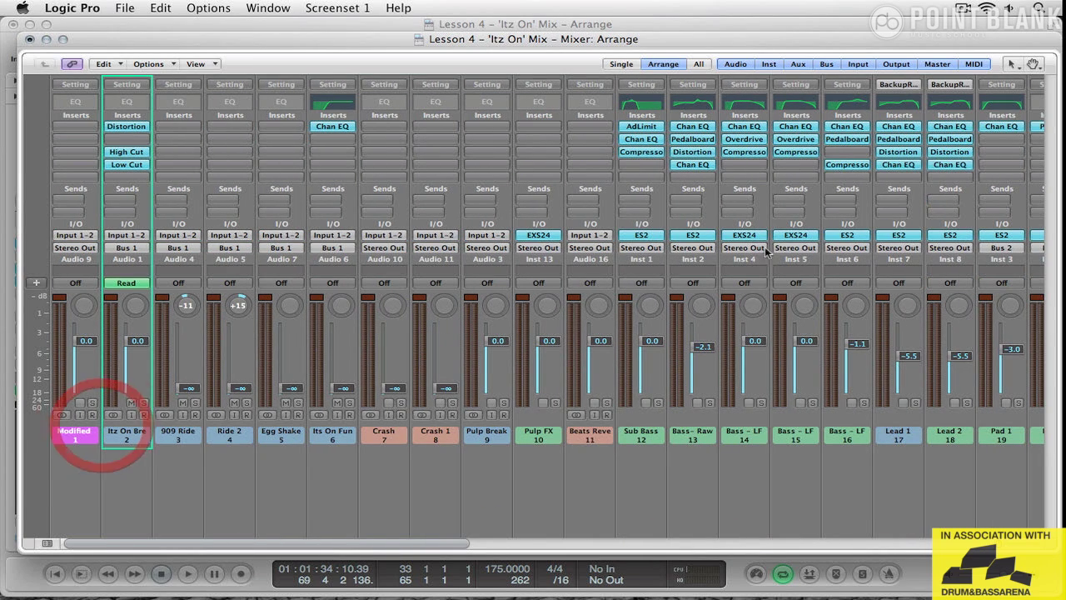
click(27, 40)
key(space)
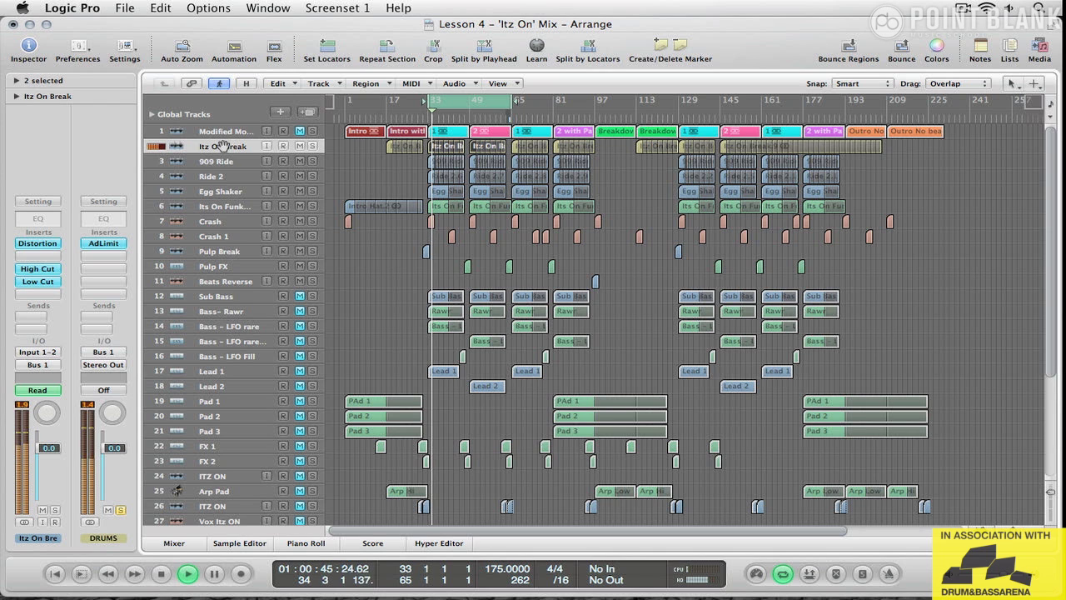
A/B the Distortion insert on Itz On Break and open its settings window
key(alt)
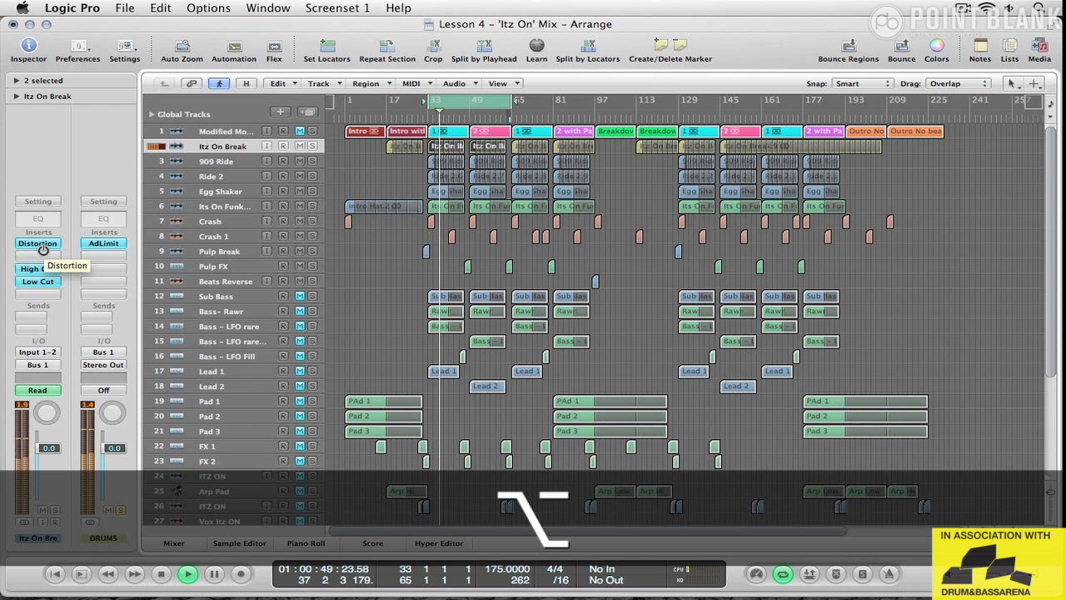
alt+click(43, 247)
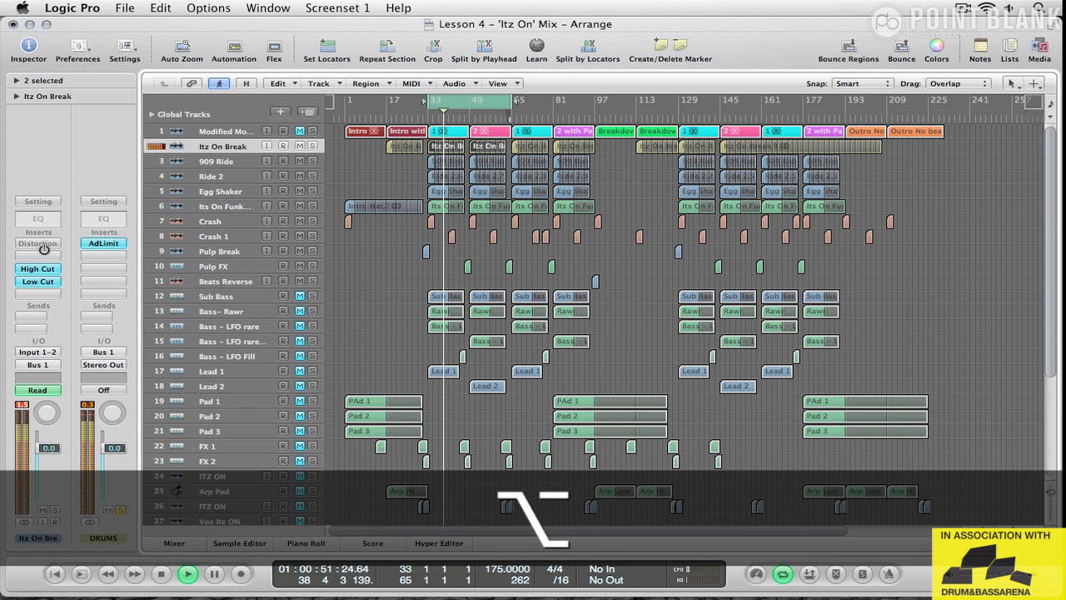
alt+click(42, 247)
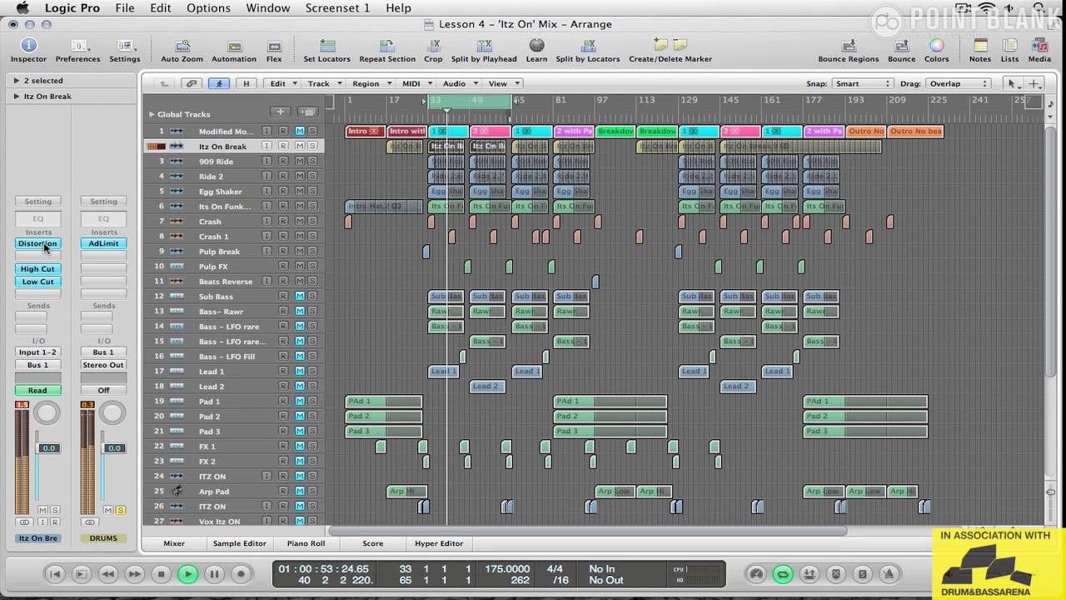
click(42, 244)
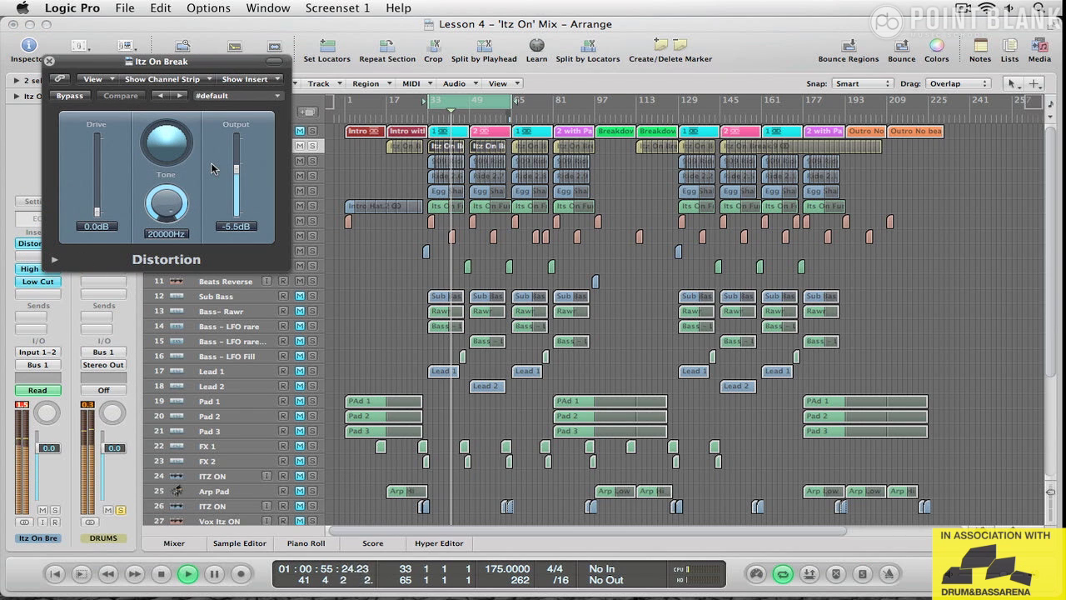
drag(117, 63, 311, 62)
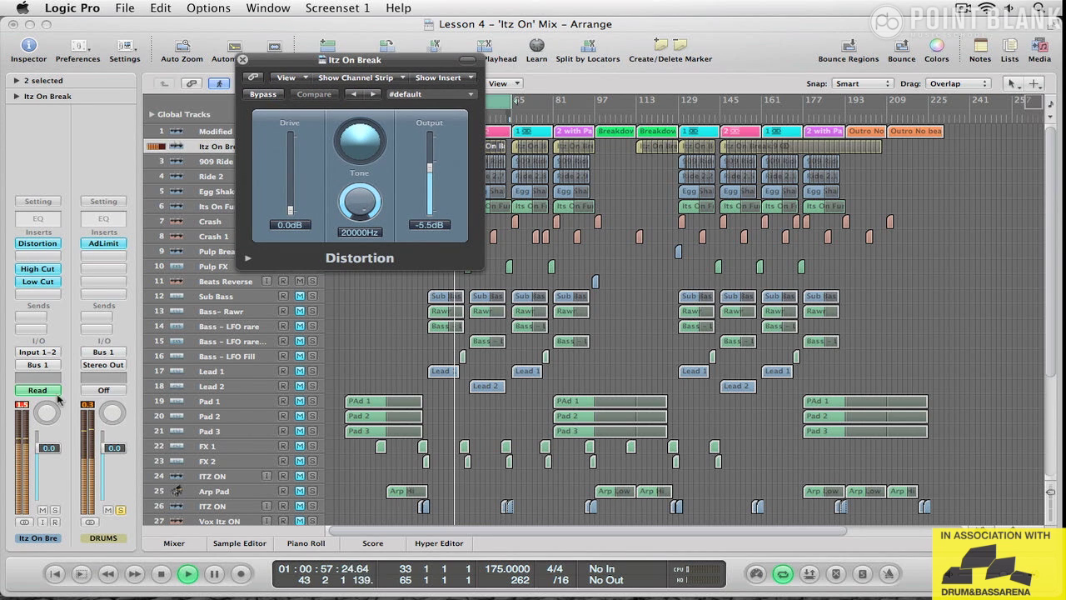
Clear the channel's peak reading and compare Distortion bypassed versus active again
click(23, 408)
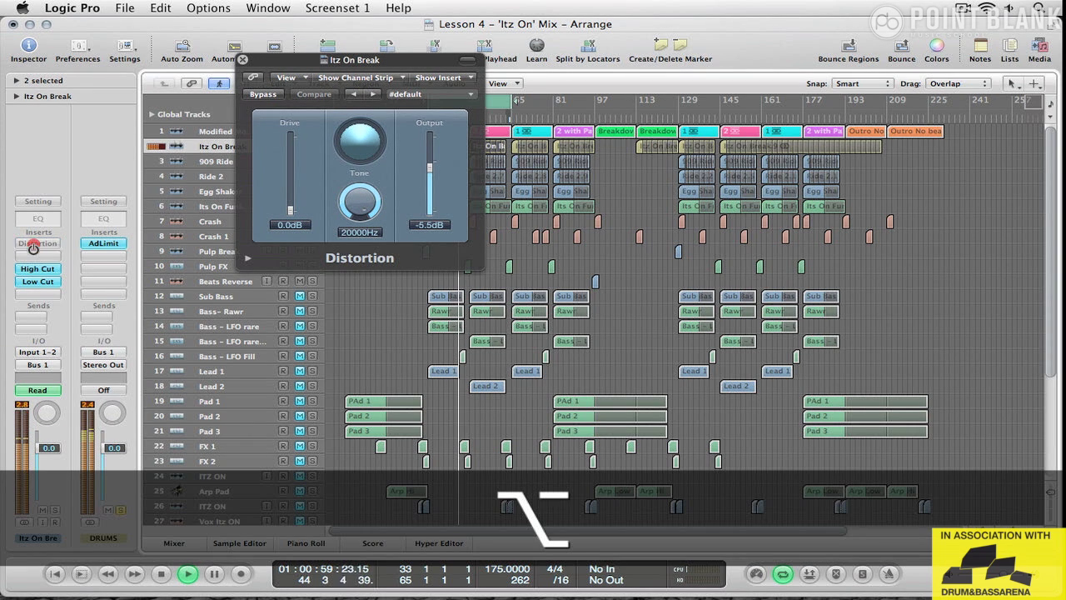
alt+click(34, 249)
alt+click(34, 247)
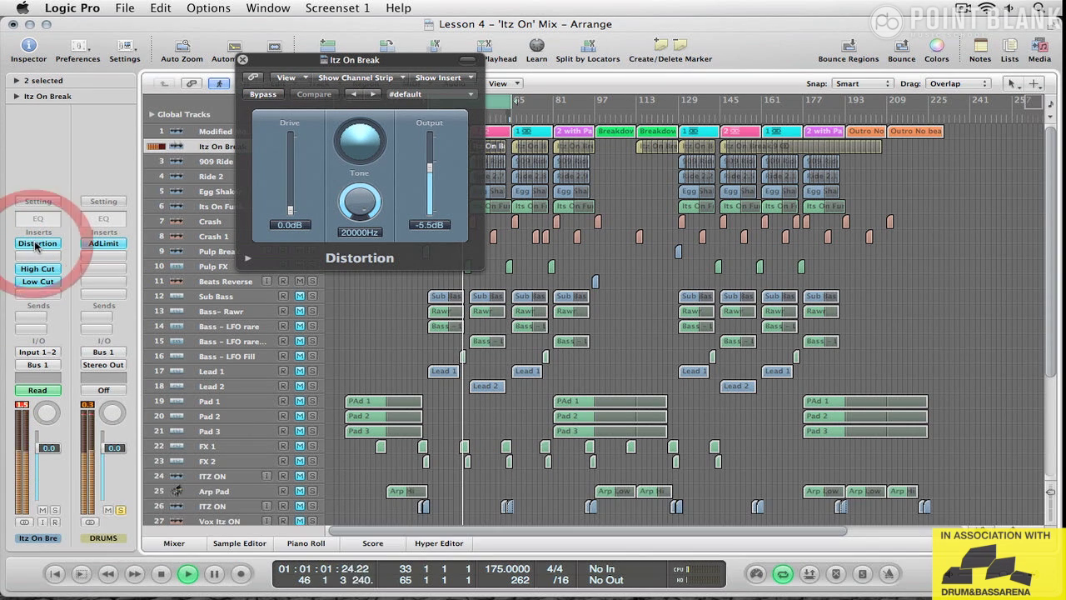
click(37, 245)
click(46, 243)
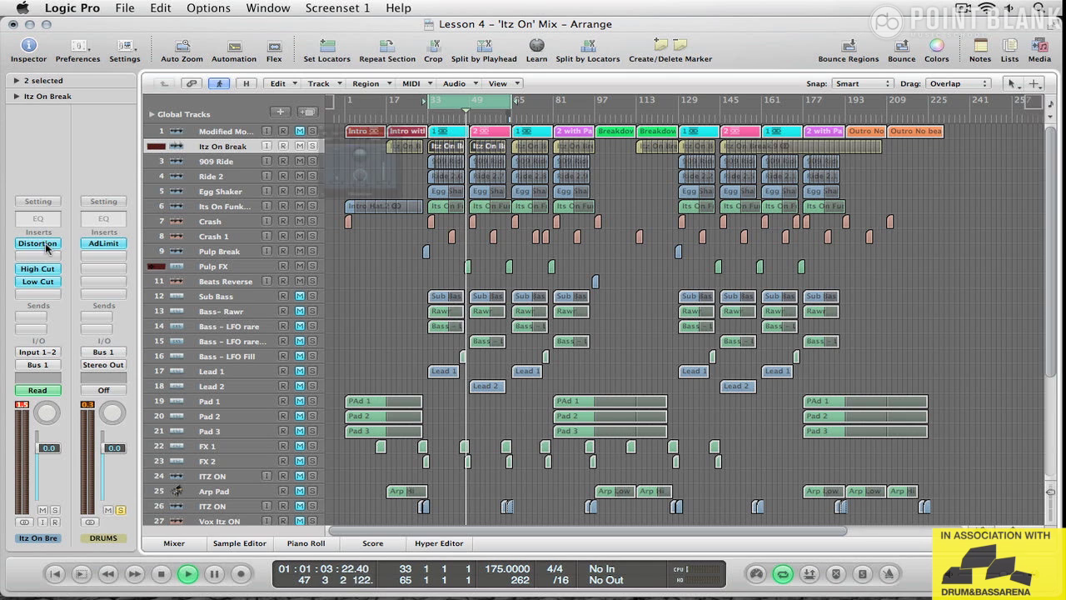
Replace Itz On Break's Distortion with the stereo Overdrive plug-in
click(40, 243)
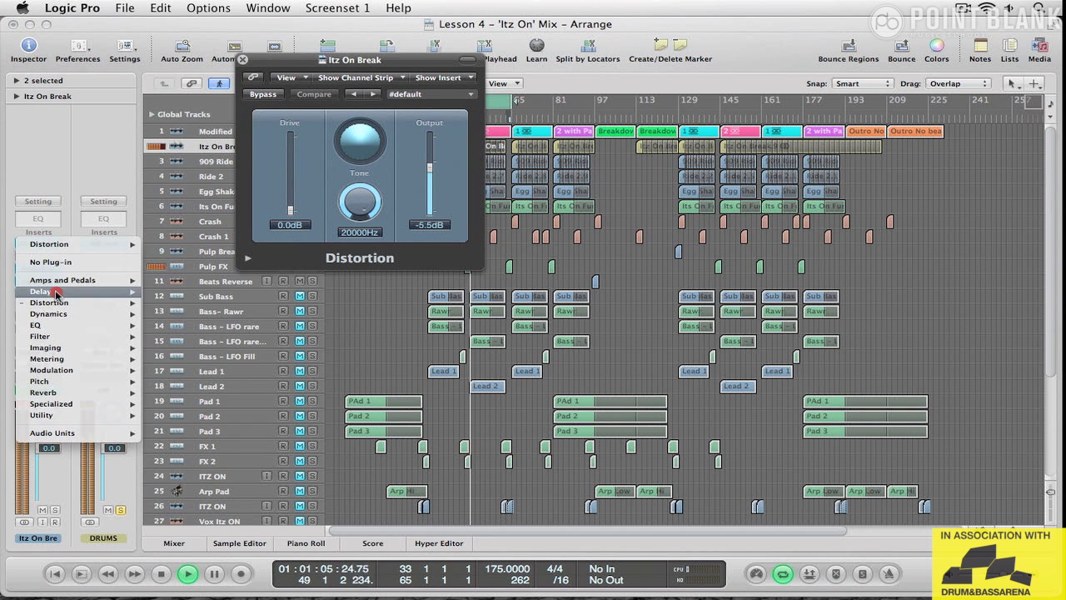
click(73, 302)
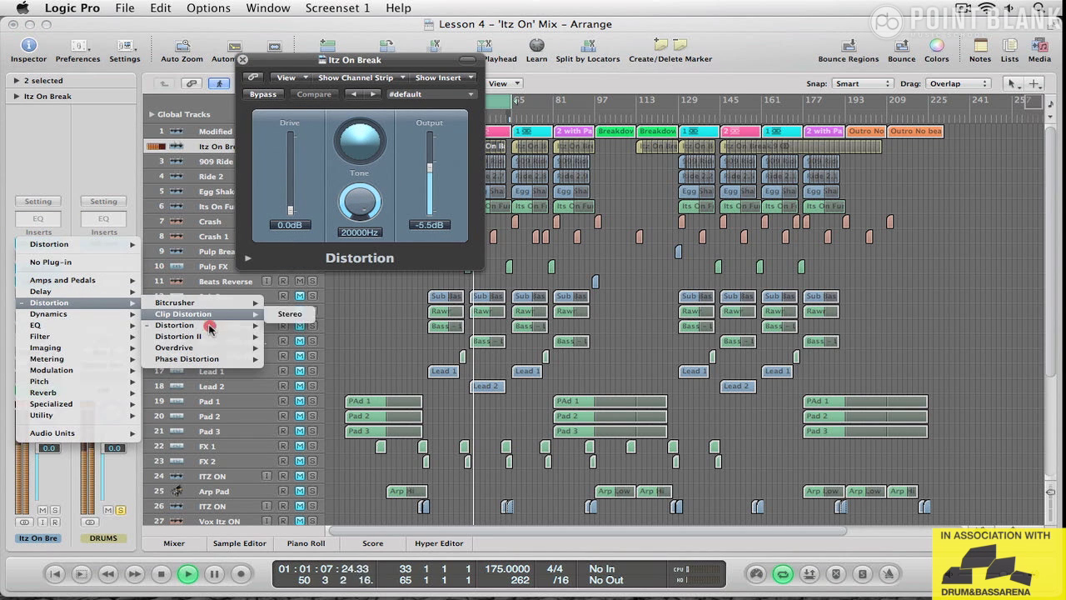
mouse_move(217, 348)
click(304, 350)
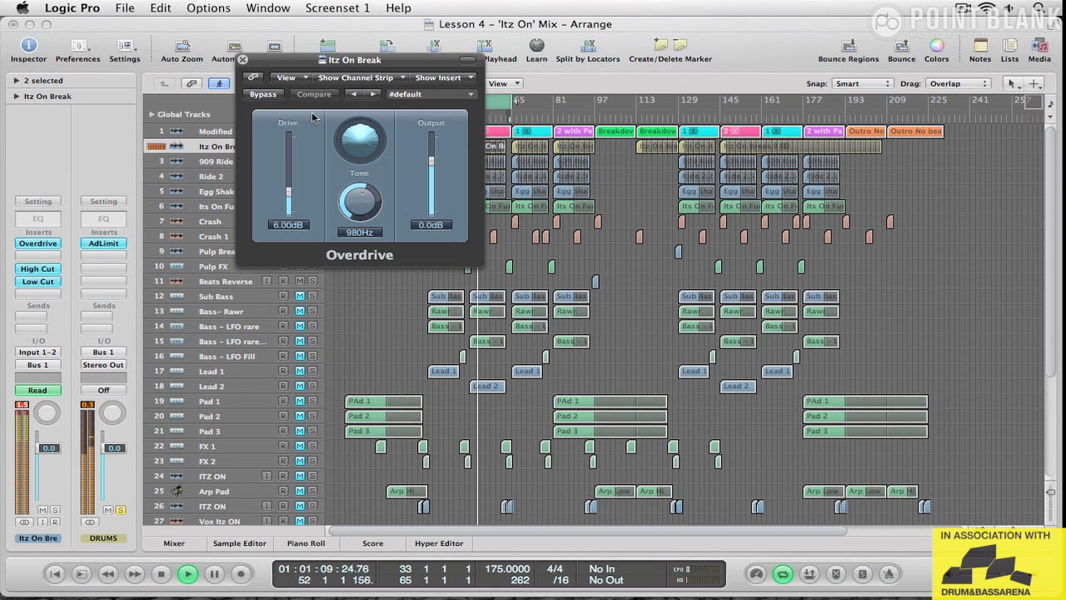
drag(315, 62, 318, 65)
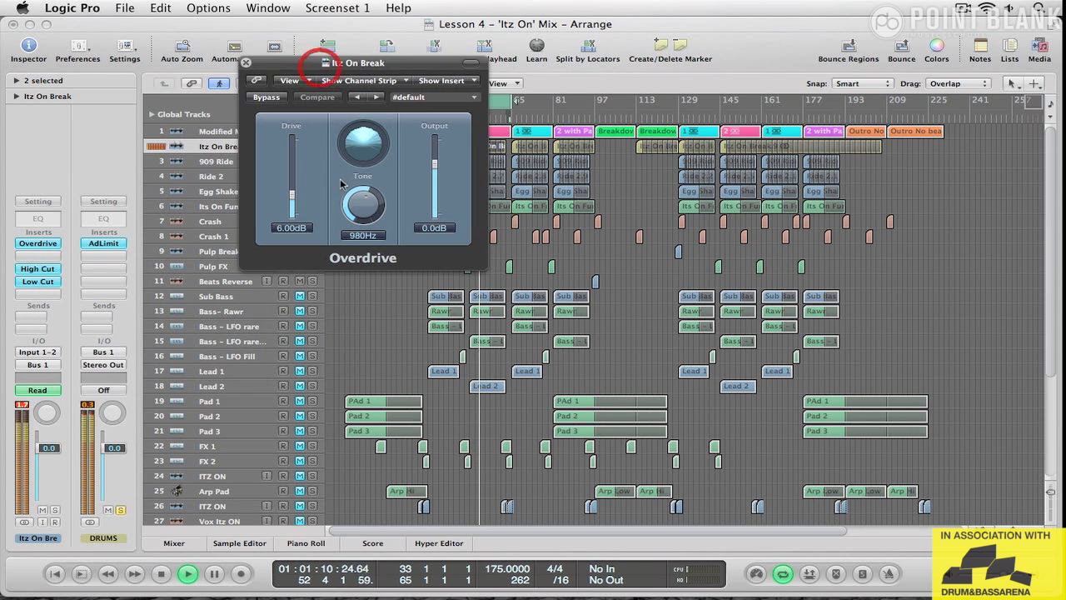
Set Overdrive's Drive to 0.00 dB and Output to about -5.5 dB, then A/B it
click(292, 198)
drag(291, 199, 292, 300)
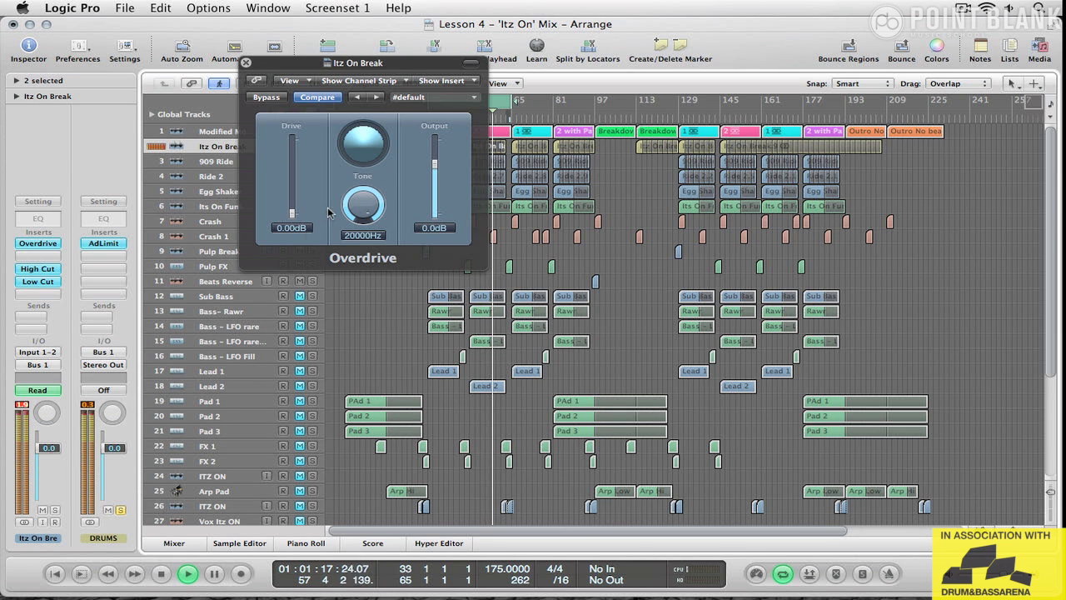
drag(434, 165, 436, 174)
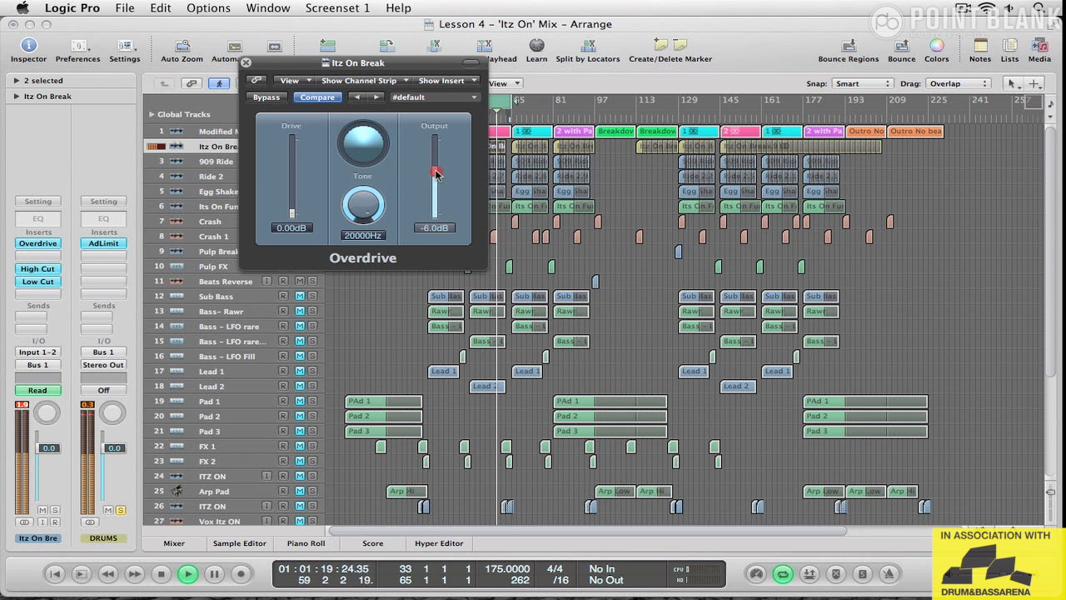
alt+click(36, 244)
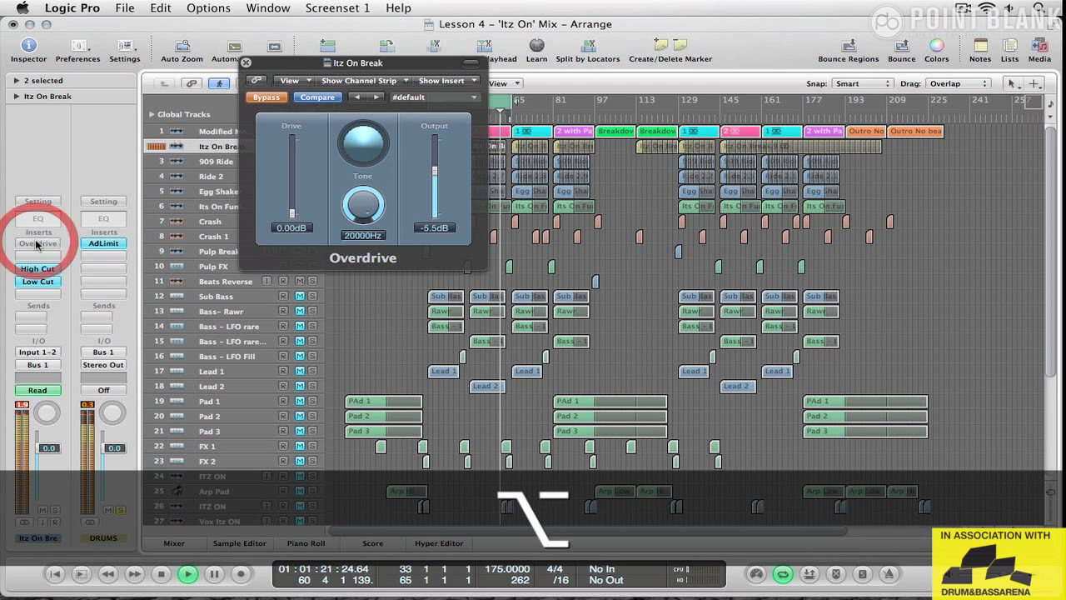
alt+click(35, 245)
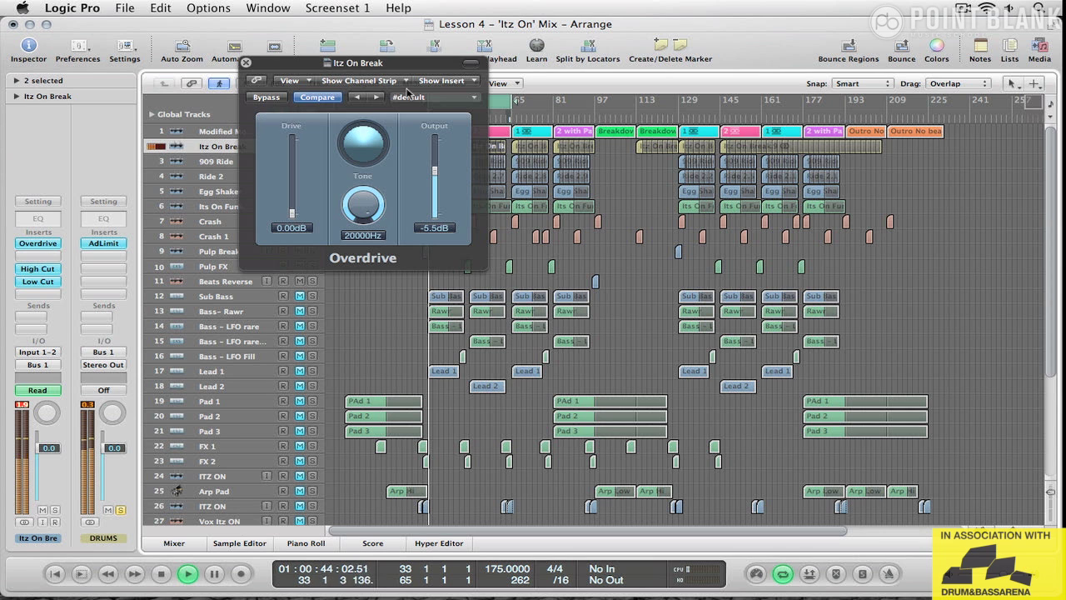
drag(383, 90, 546, 112)
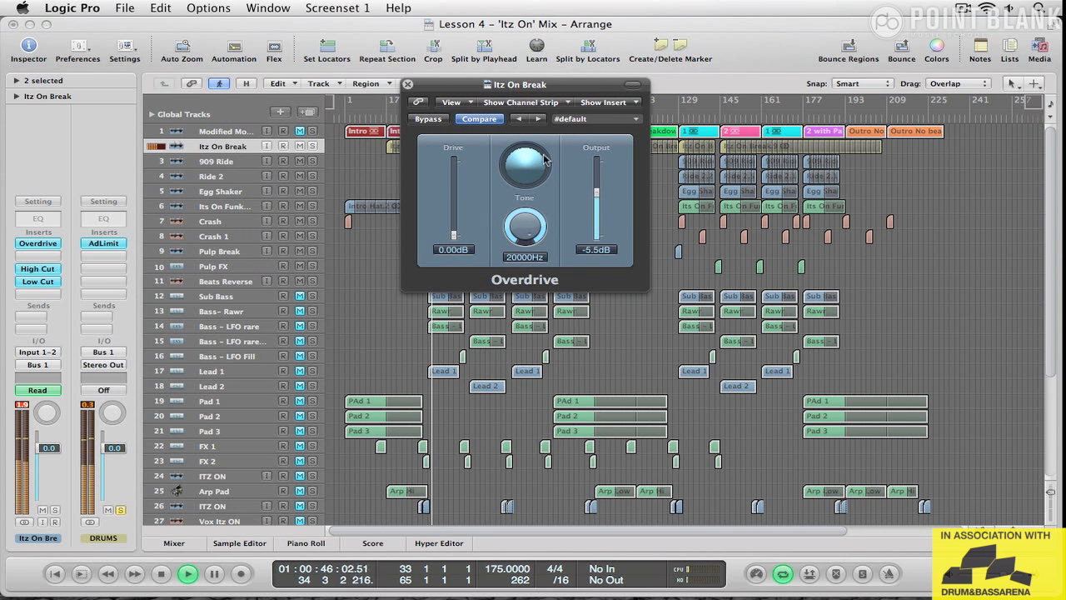
Raise the 909 Ride track's volume to 14.4
click(407, 84)
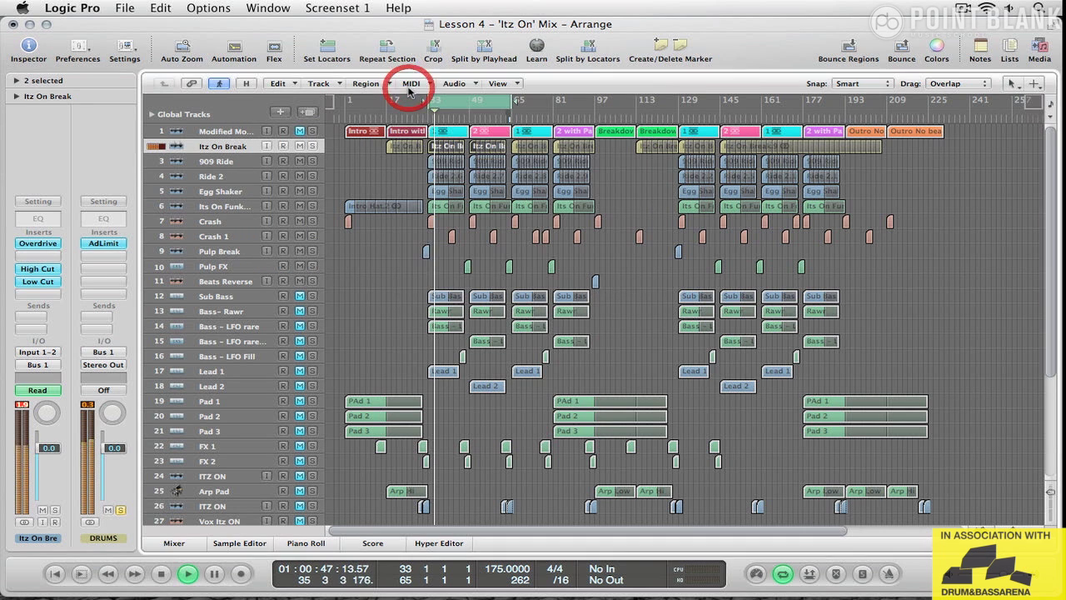
click(215, 161)
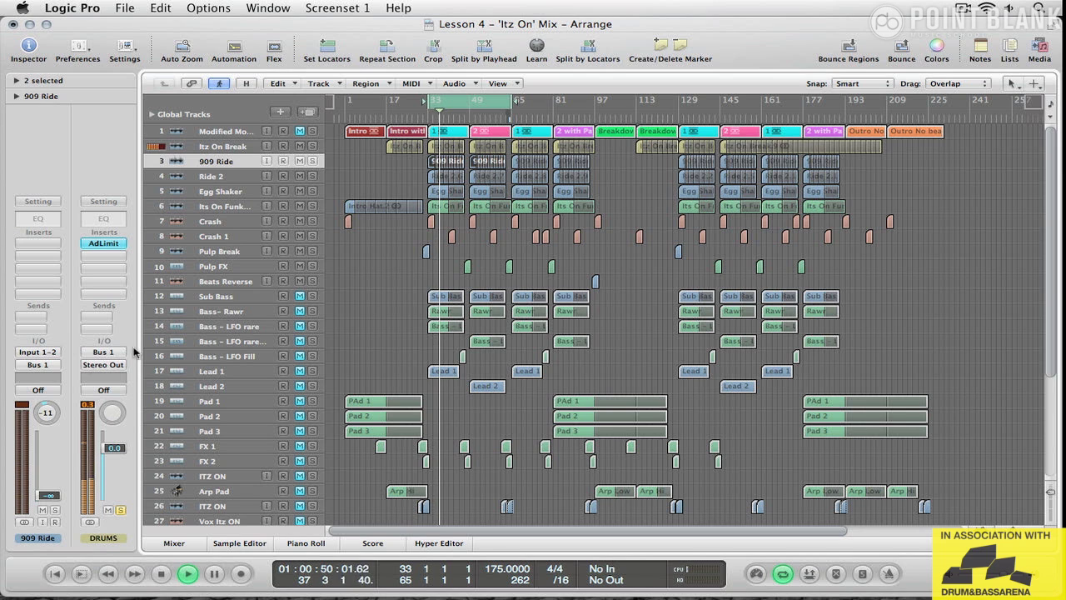
click(48, 494)
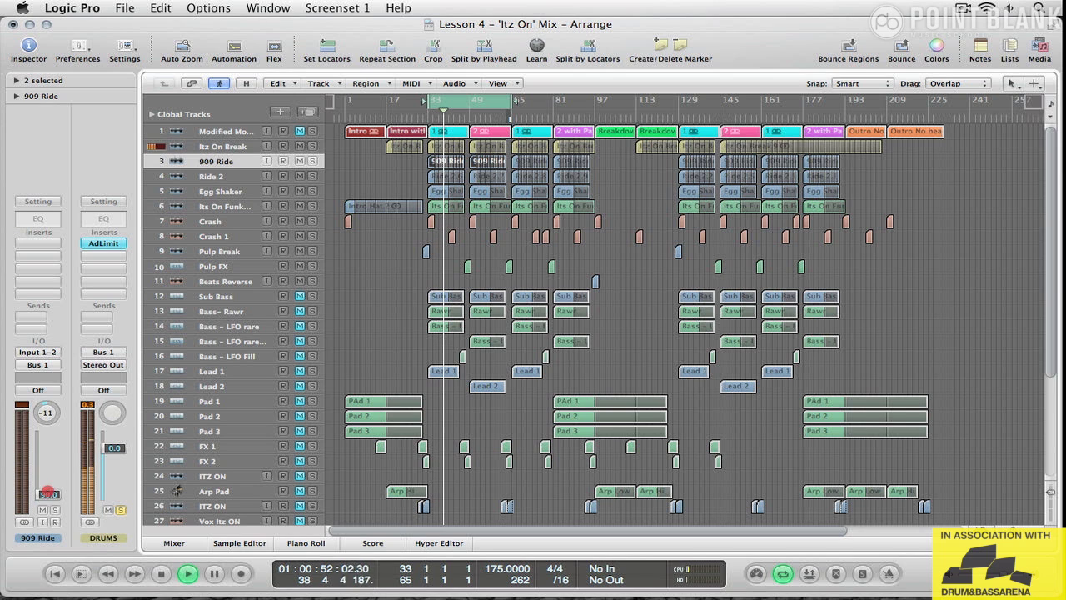
drag(48, 494, 55, 439)
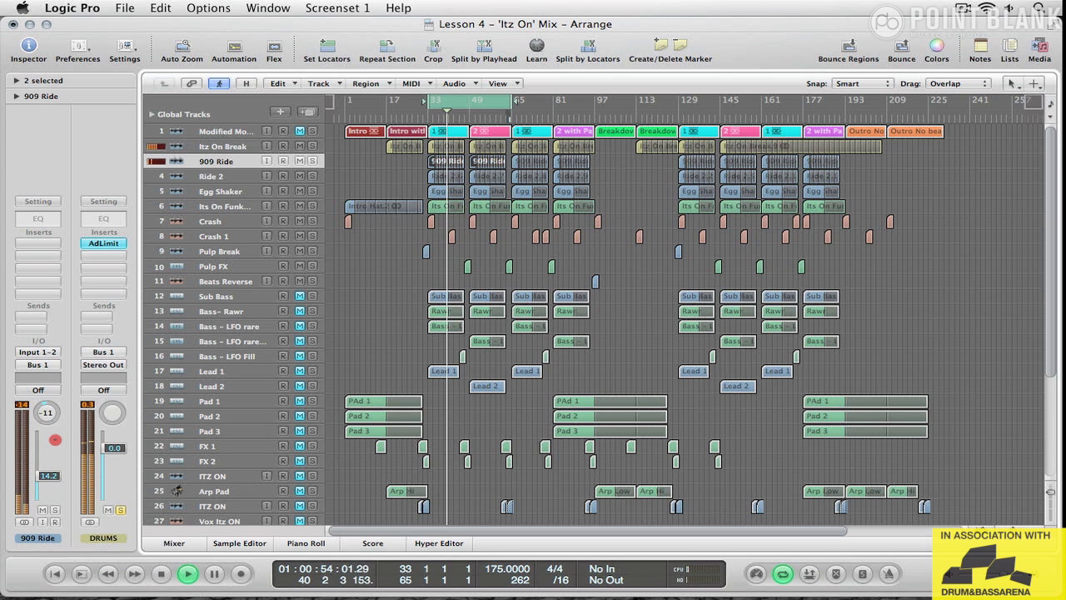
click(48, 479)
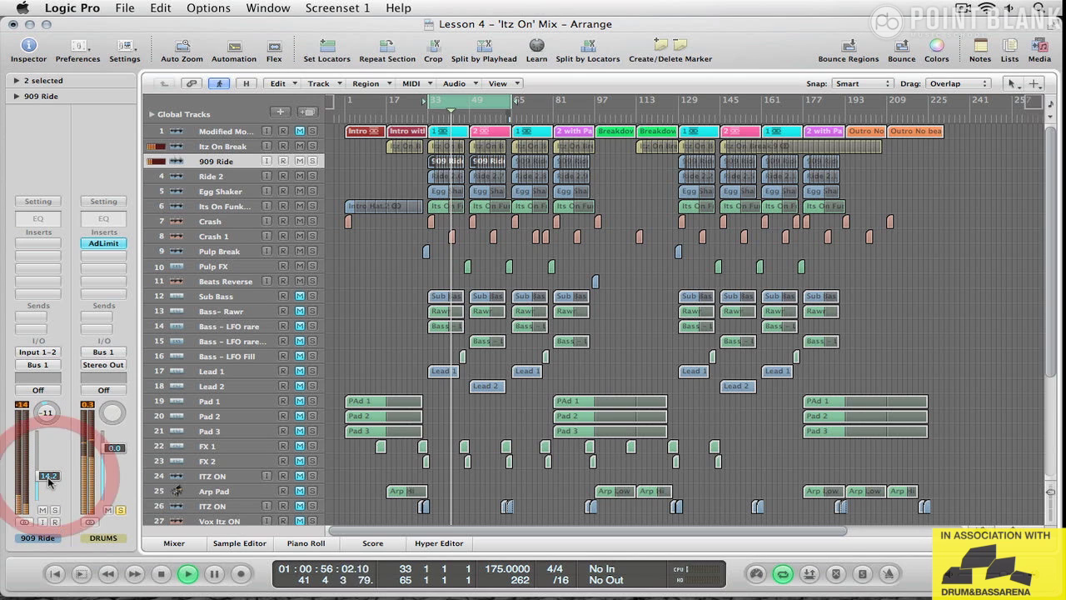
drag(48, 480, 48, 478)
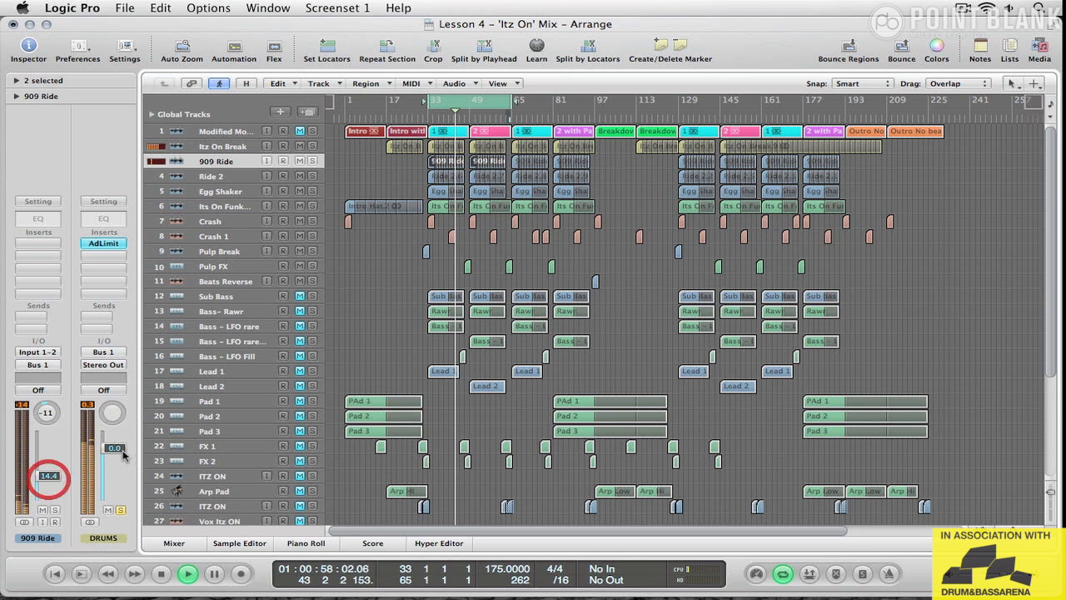
Set the Egg Shaker volume to -4.1 dB and unsolo it
click(204, 191)
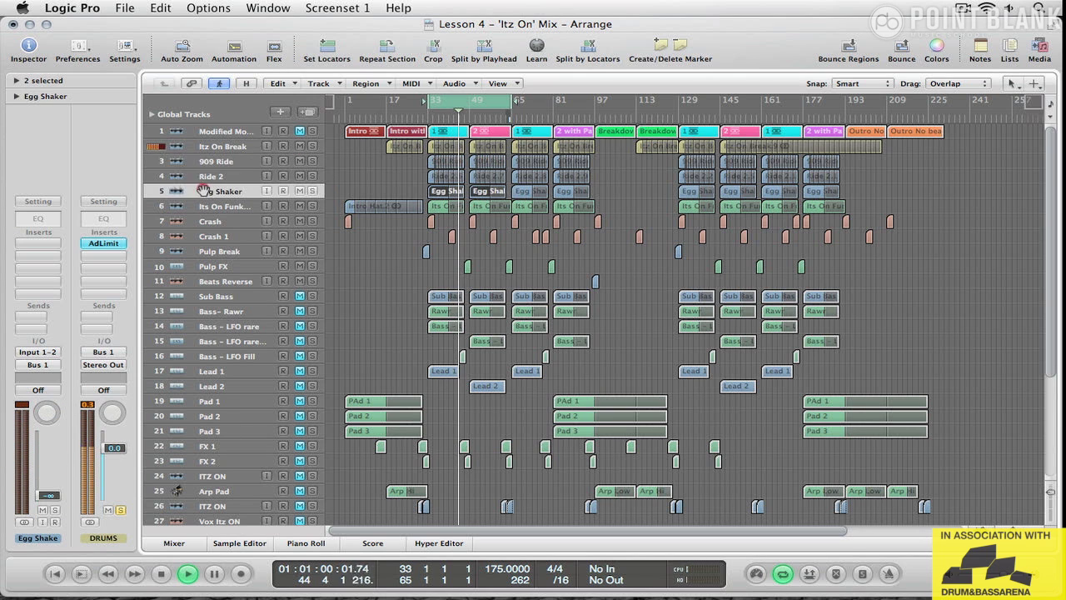
click(51, 494)
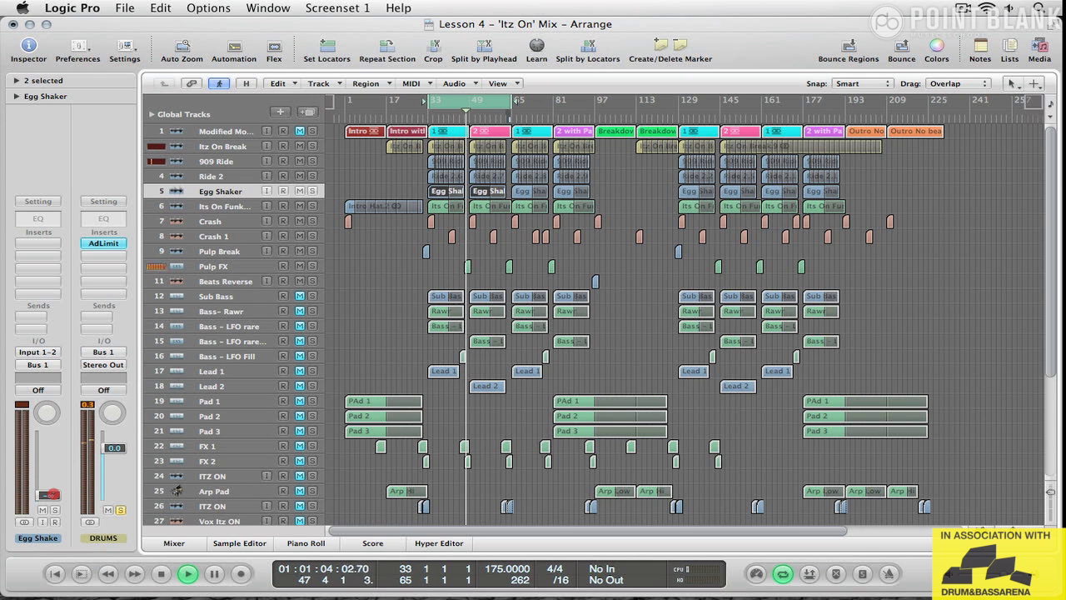
drag(51, 495, 75, 399)
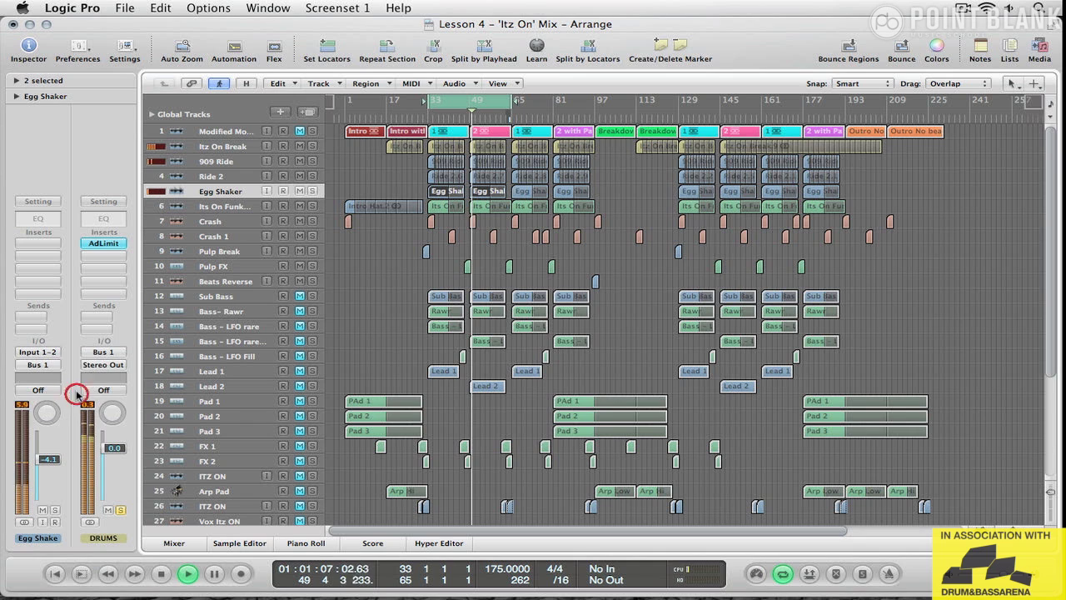
click(55, 510)
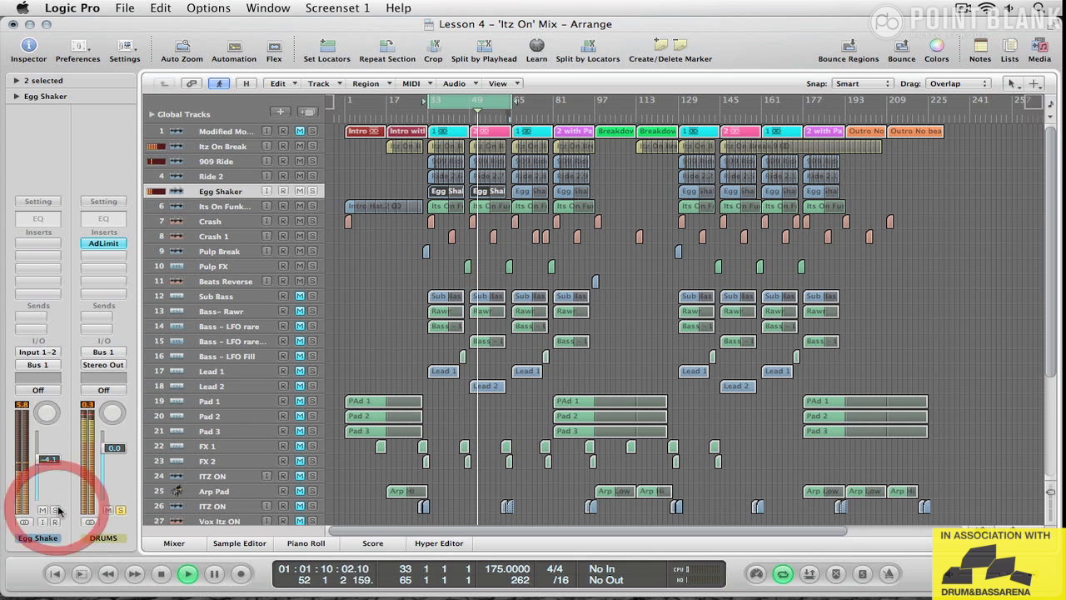
In the Mixer, toggle Egg Shaker's solo on and off, then unsolo the DRUMS bus
key(super+2)
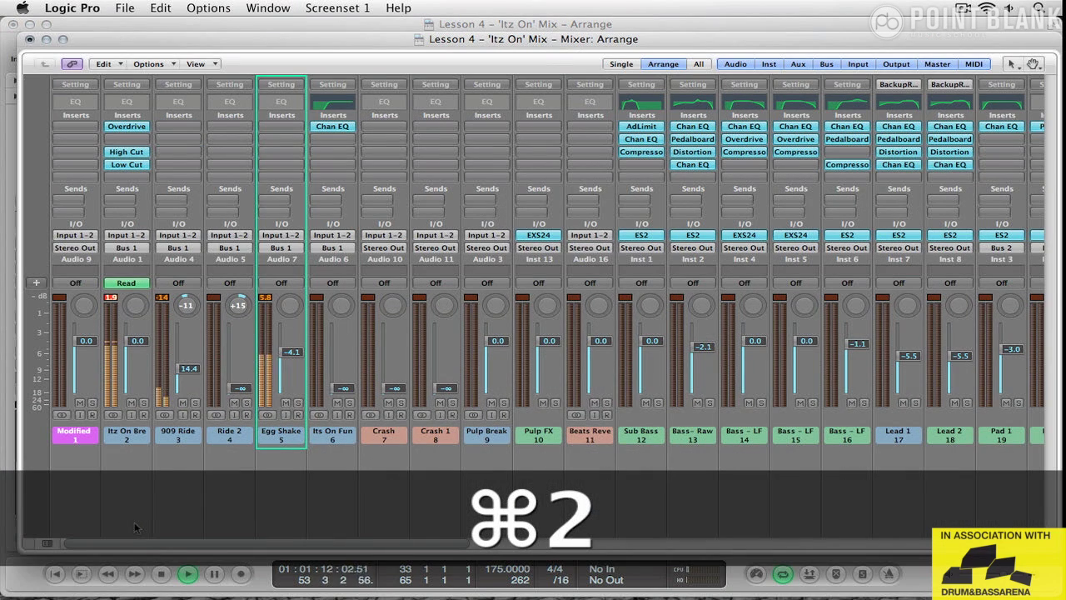
click(297, 403)
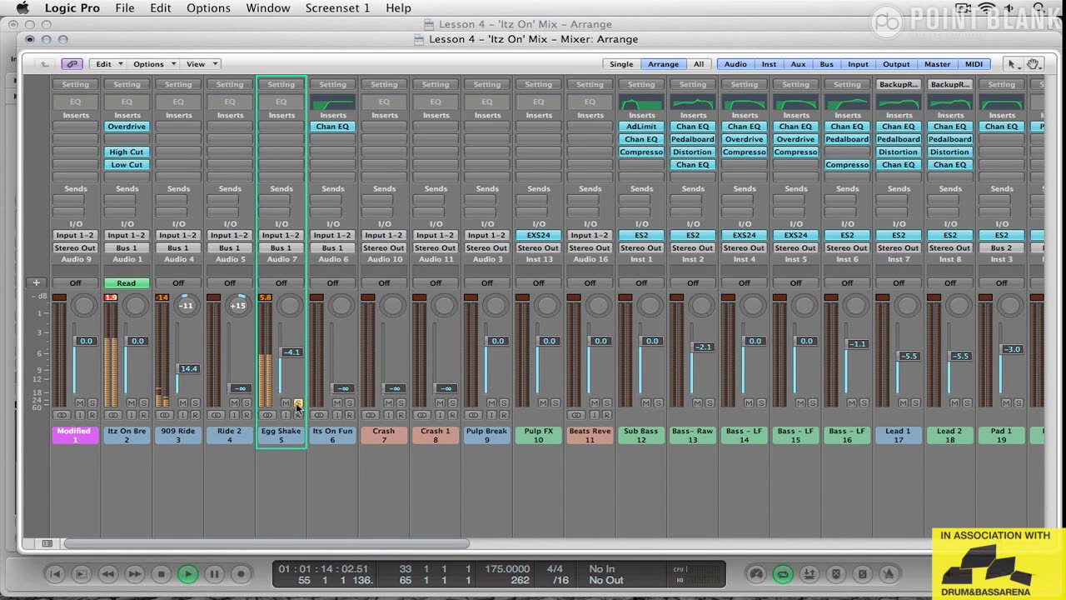
click(298, 403)
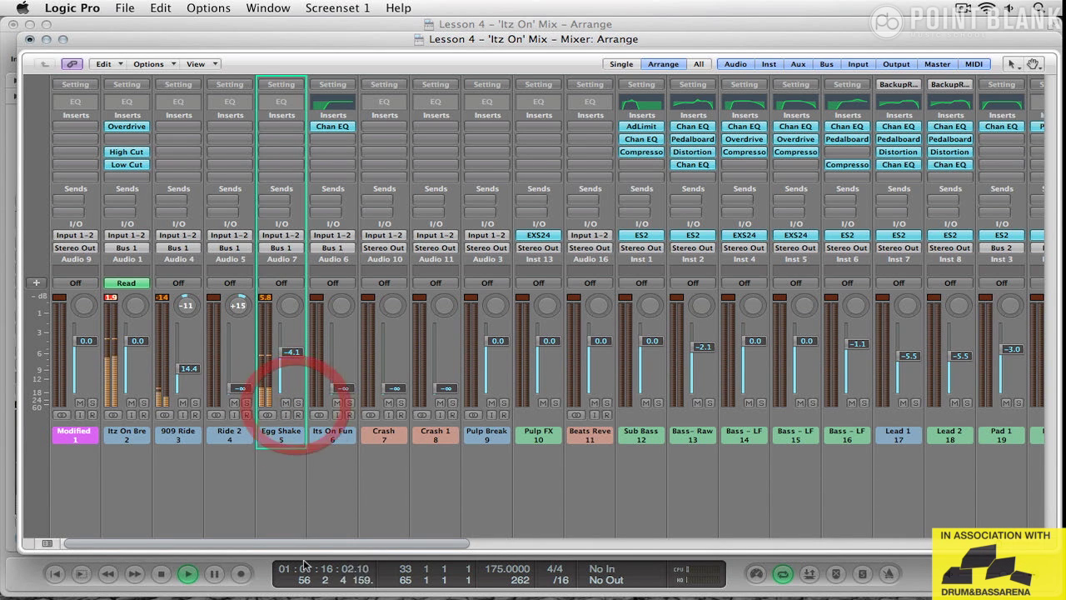
drag(311, 545, 1041, 466)
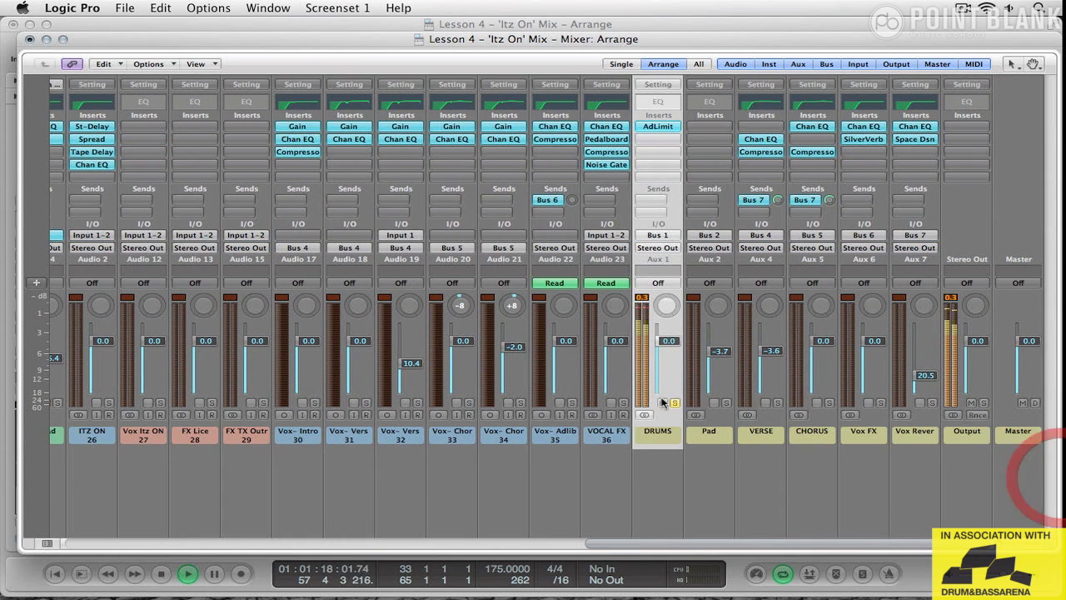
click(675, 403)
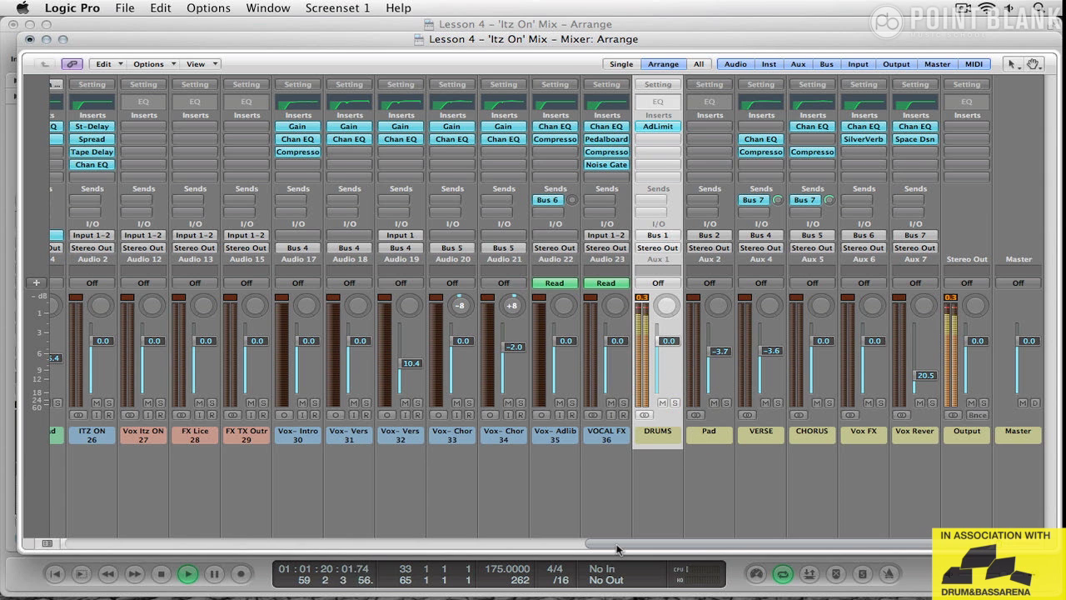
Solo Egg Shaker, add a Channel EQ with low cut near 640 Hz, fader at −3.6 dB
drag(617, 544, 70, 455)
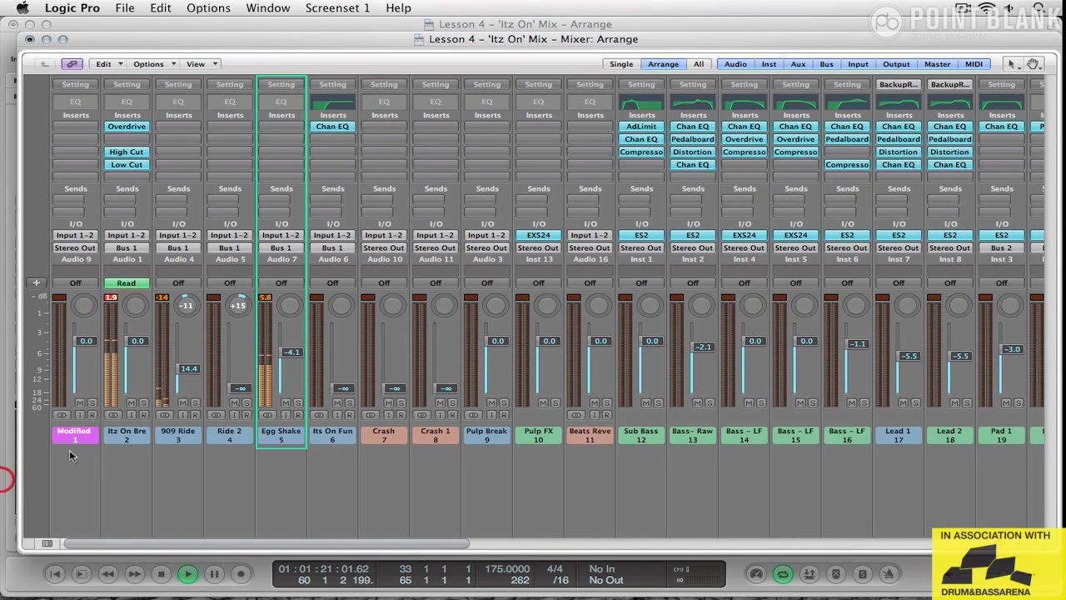
click(298, 403)
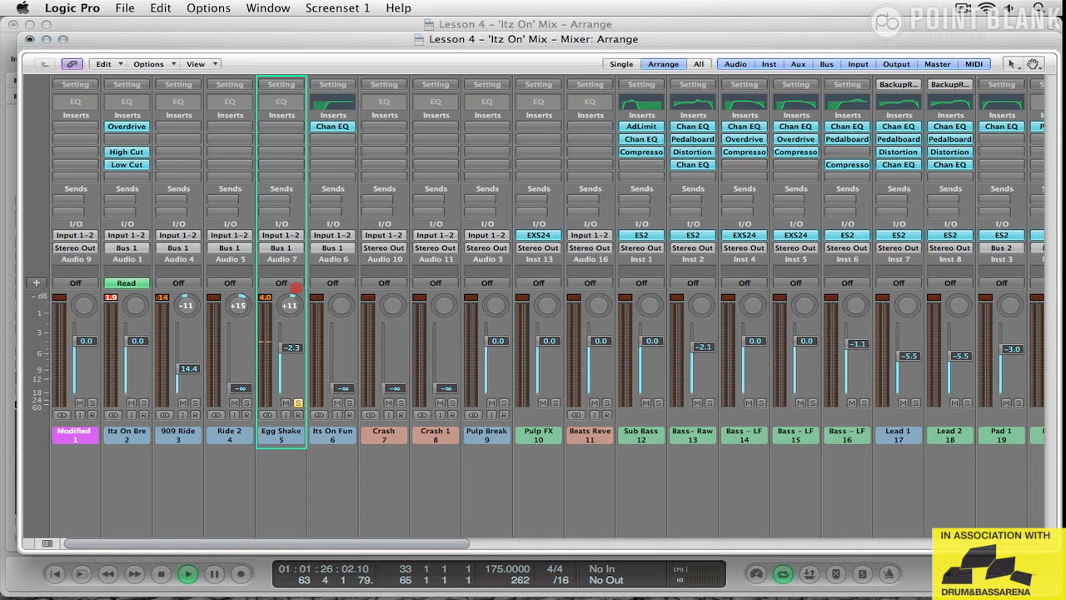
double_click(282, 101)
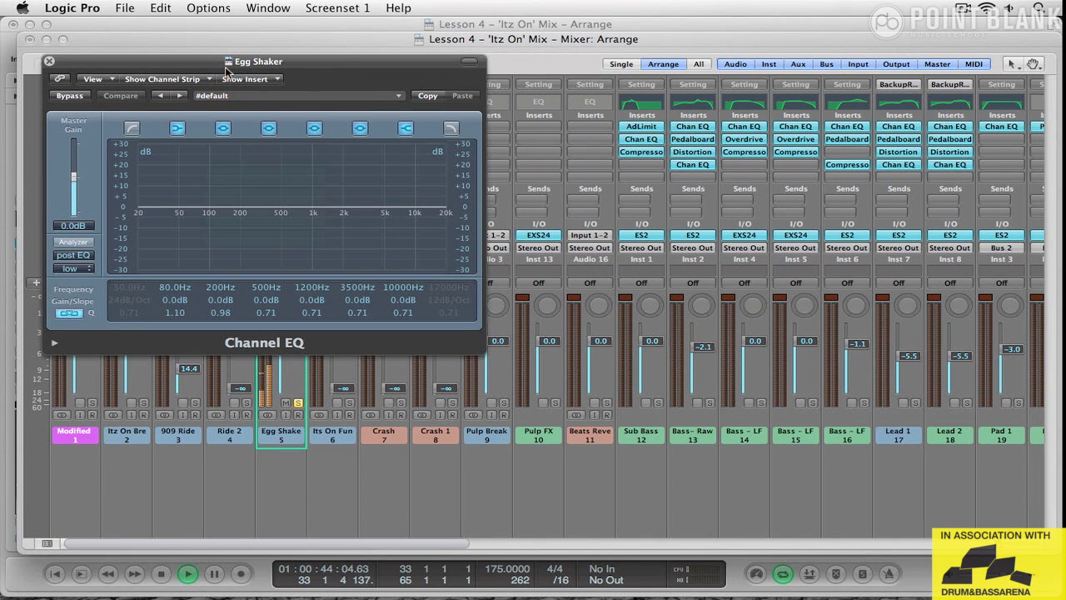
drag(201, 66, 266, 59)
click(131, 128)
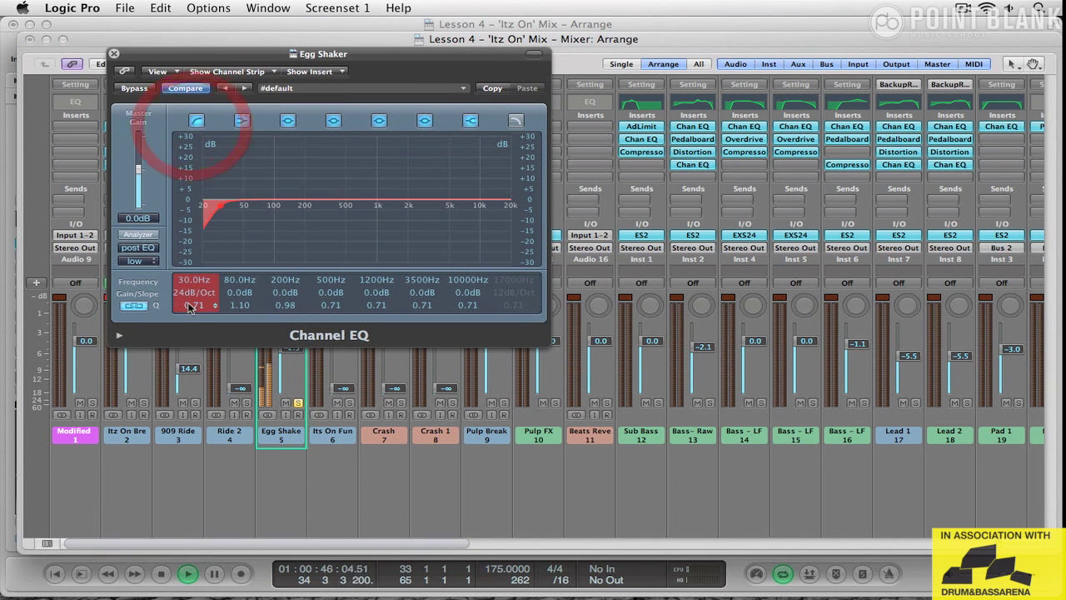
drag(198, 224, 224, 140)
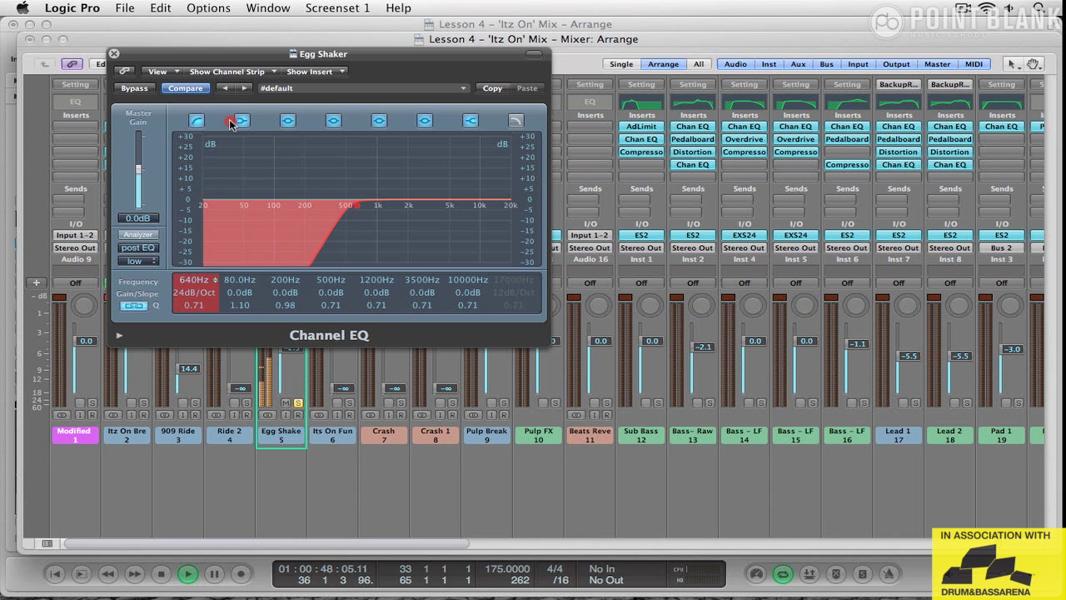
click(232, 123)
click(114, 53)
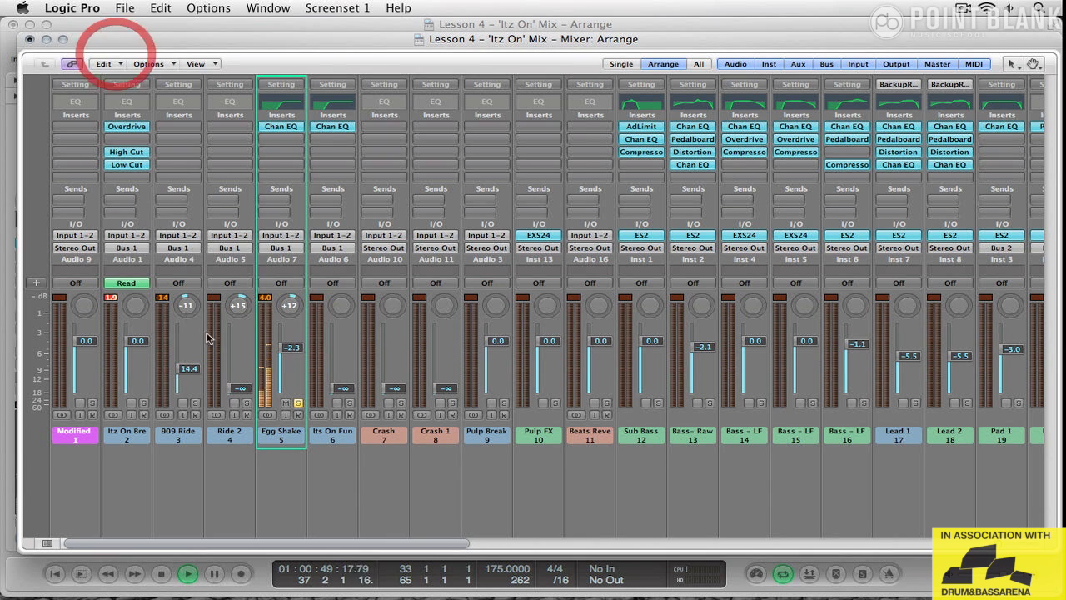
alt+click(297, 350)
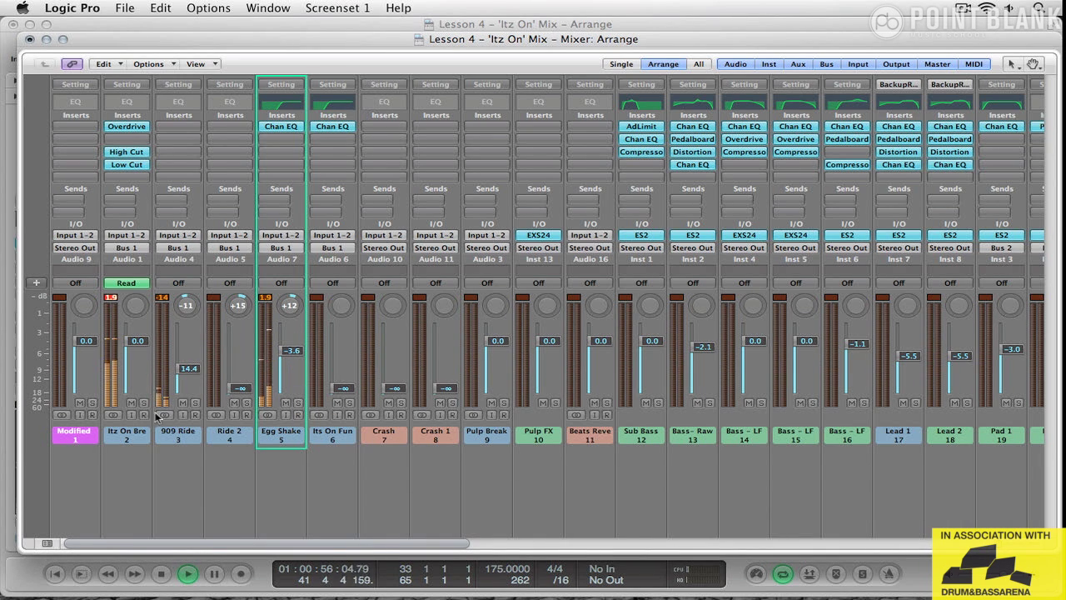
Low-cut 909 Ride at 2250 Hz with a Channel EQ (high-res Analyzer), and raise Ride 2 to 12.2
click(195, 403)
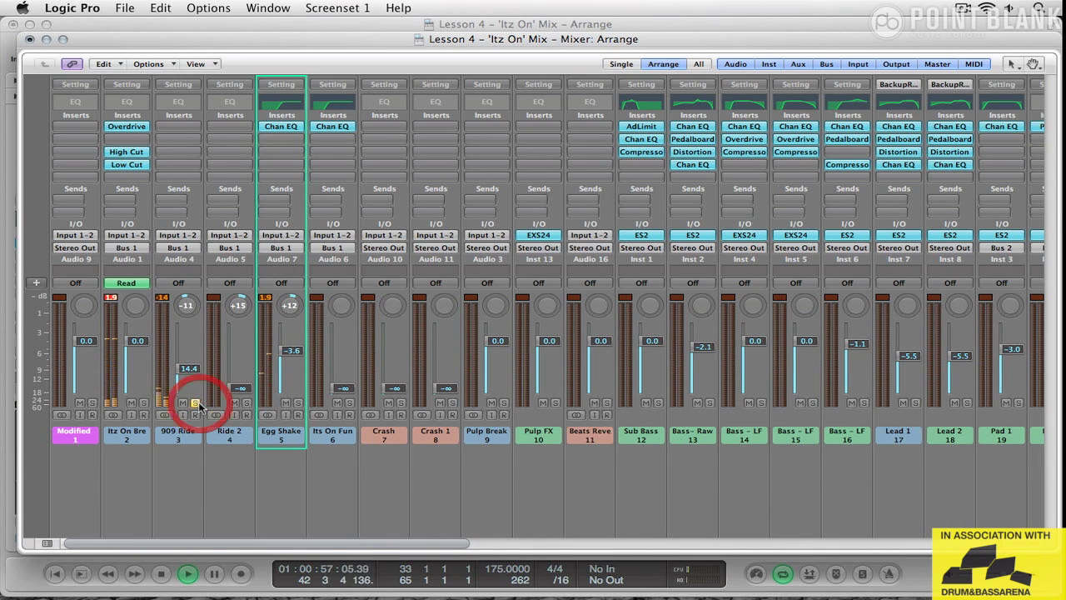
double_click(166, 102)
click(85, 243)
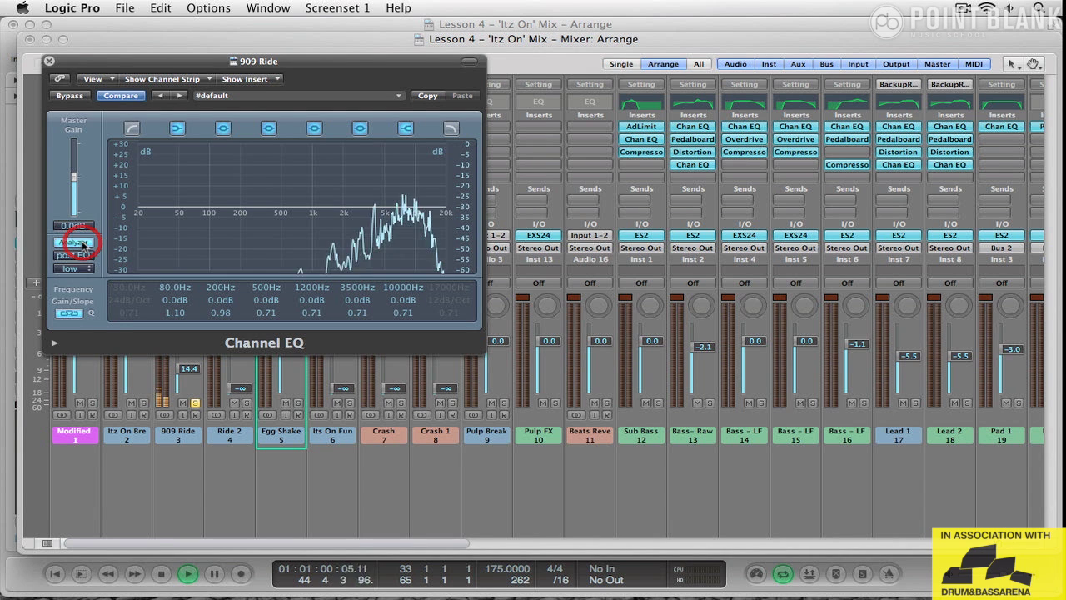
click(72, 270)
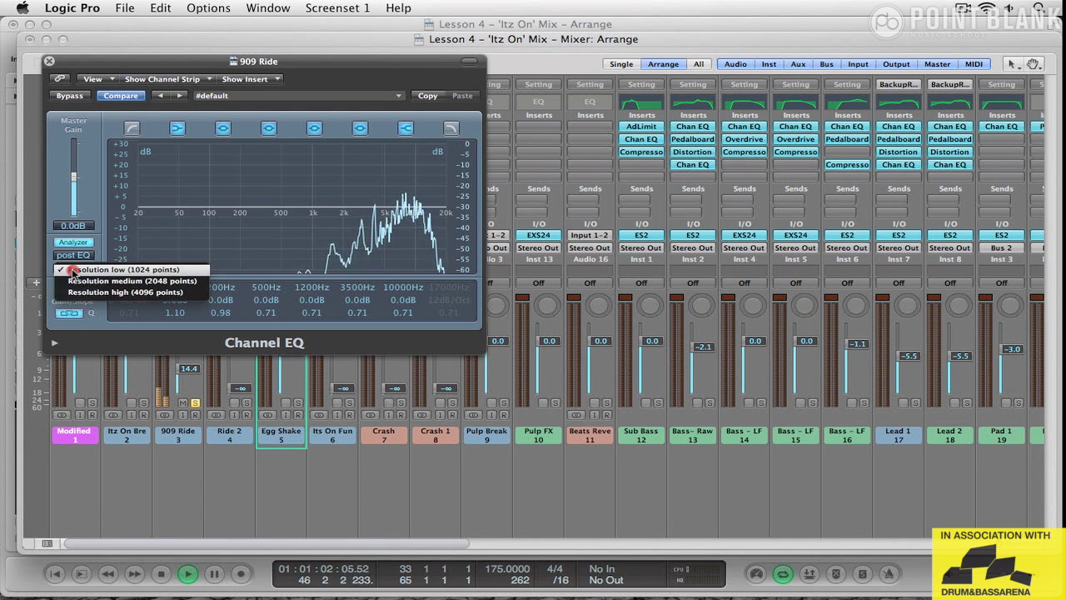
click(75, 295)
click(132, 130)
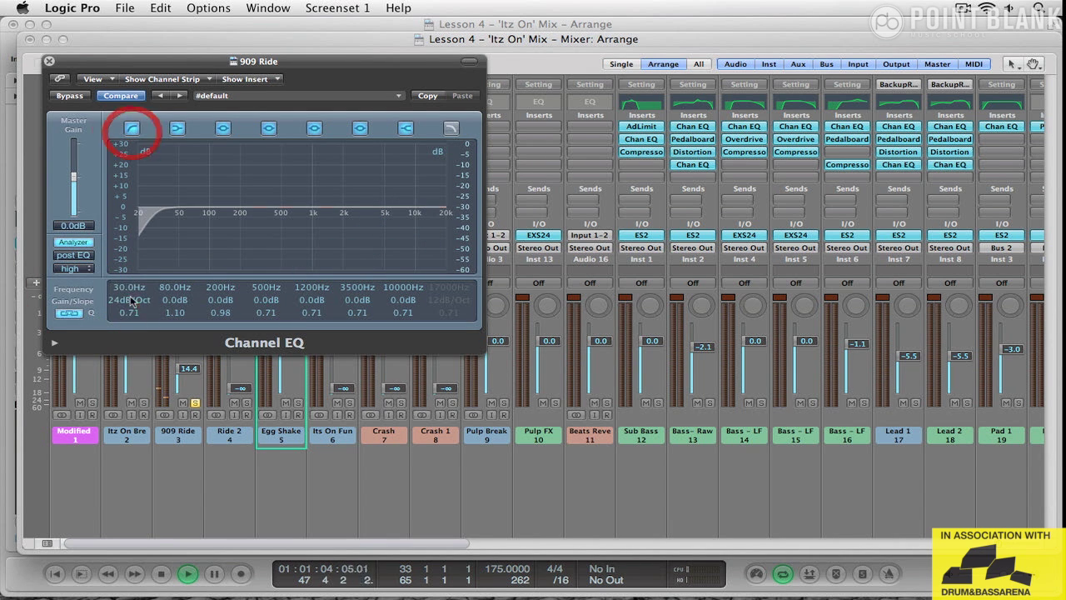
drag(129, 287, 173, 48)
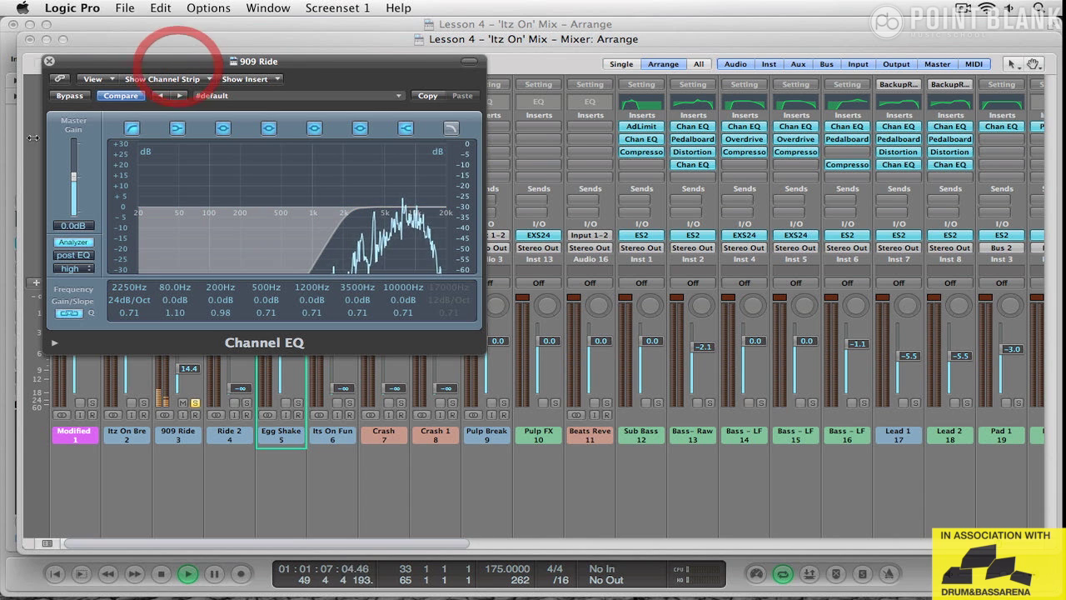
click(49, 61)
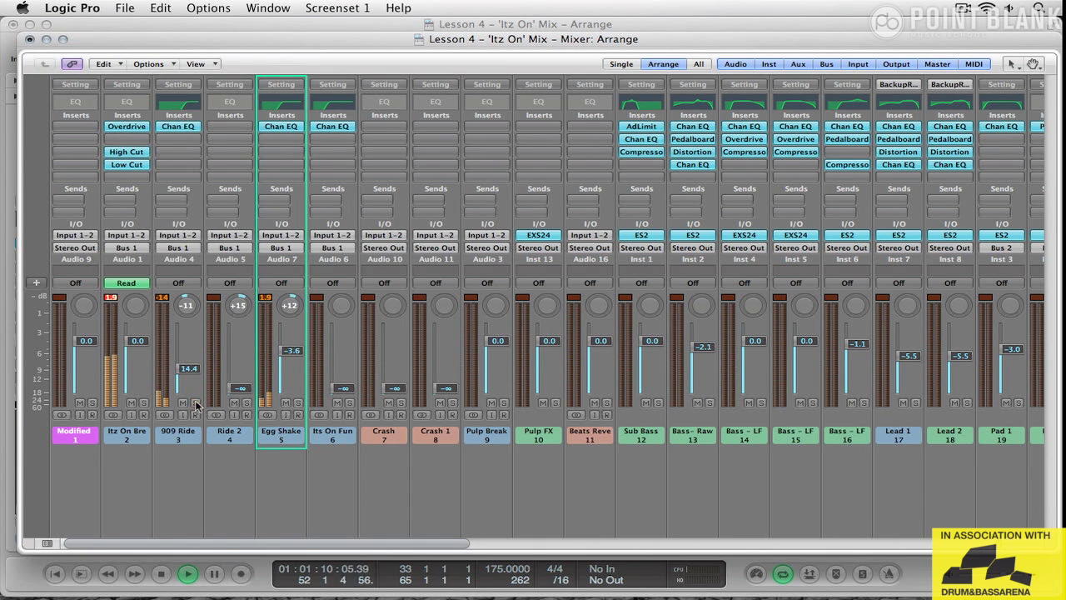
drag(247, 397, 237, 323)
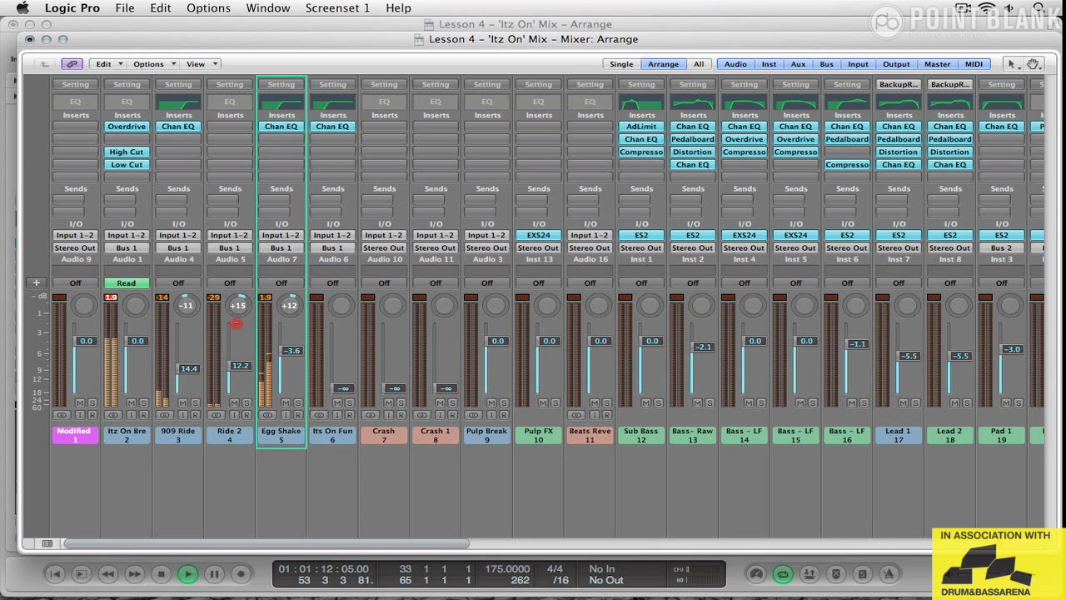
Solo Ride 2, pan it +12, add a Channel EQ low cut near 345 Hz, then unsolo
click(247, 403)
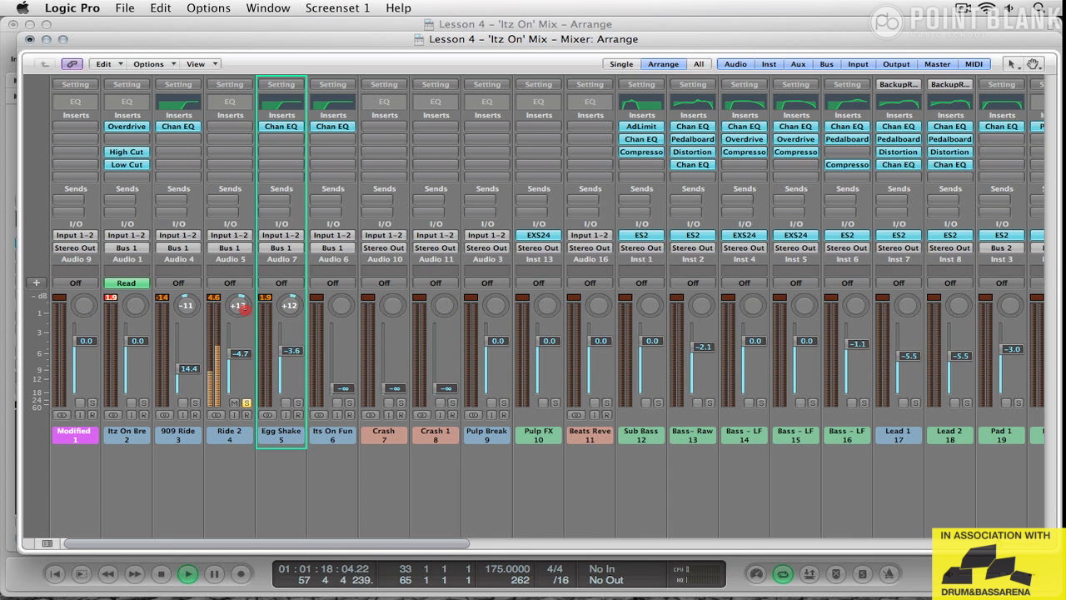
click(239, 308)
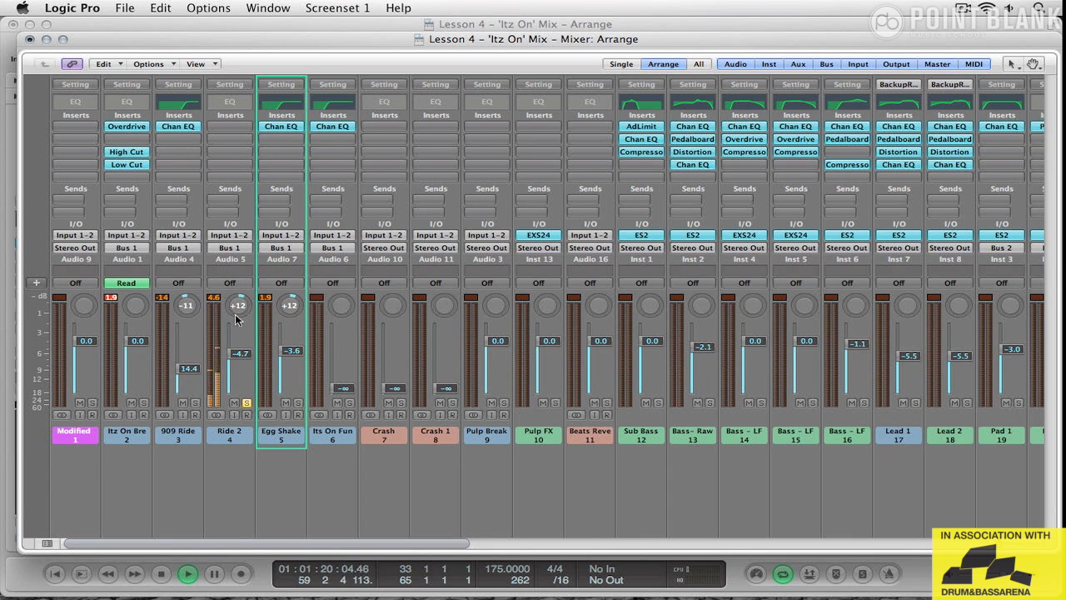
double_click(223, 107)
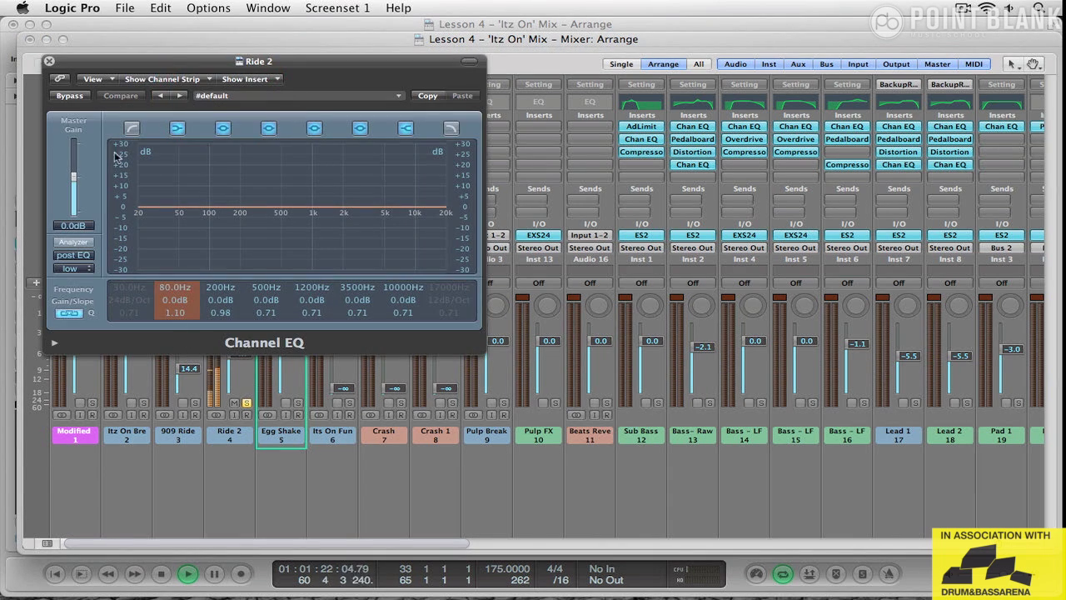
click(132, 127)
drag(129, 292, 178, 170)
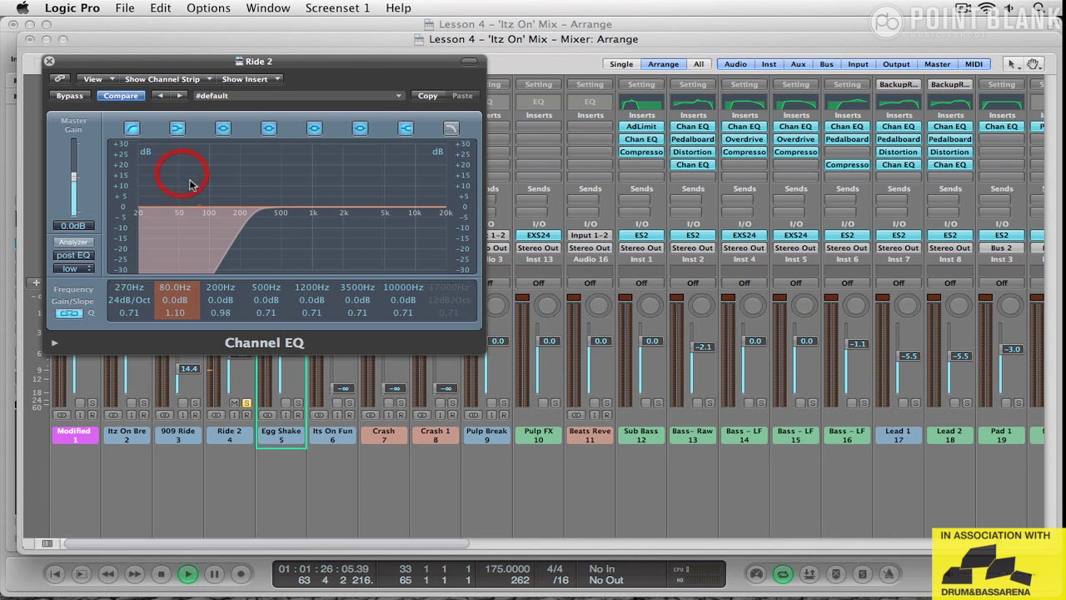
drag(129, 60, 399, 40)
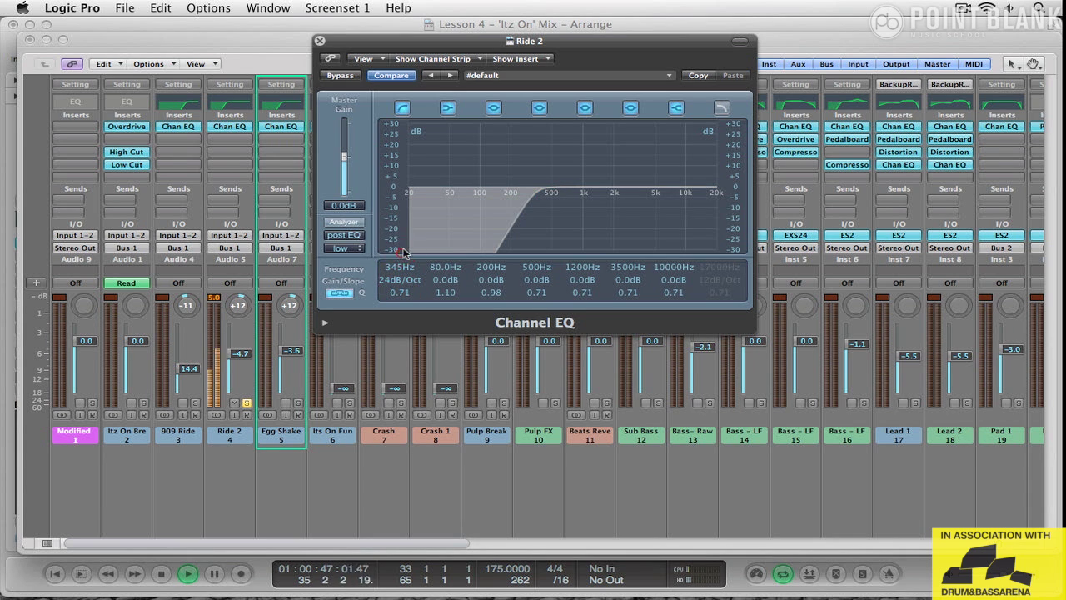
click(320, 40)
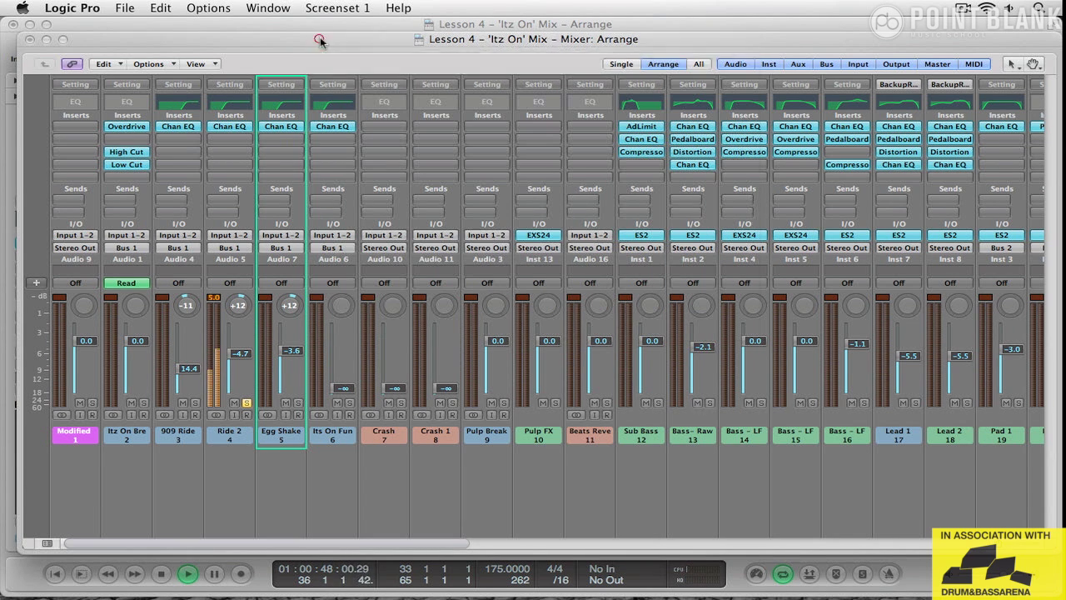
click(245, 404)
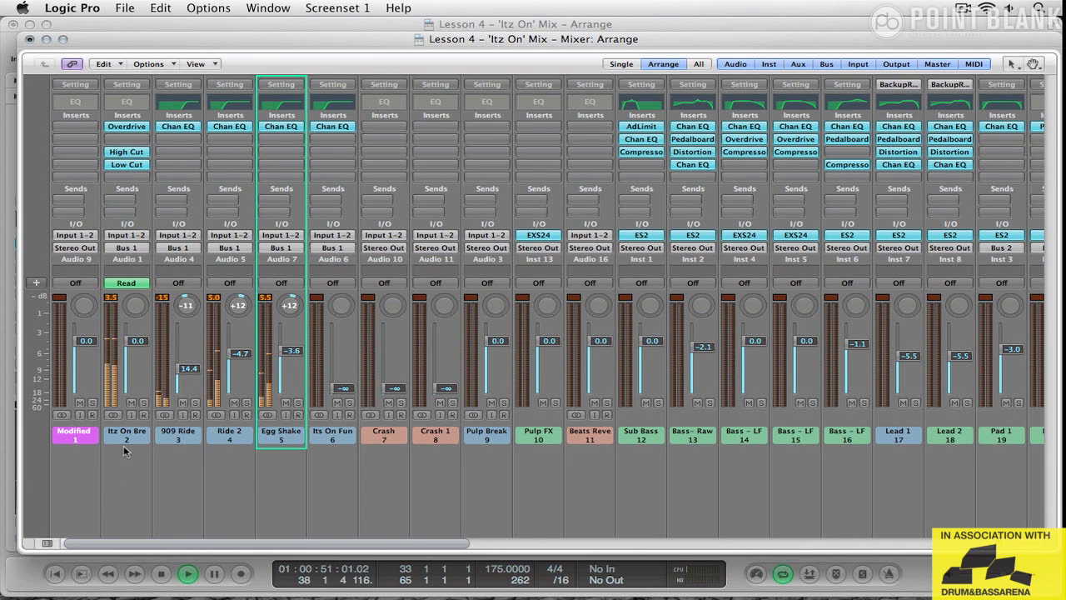
Select the Crash and Crash 1 channels together and raise their faders from silence
drag(125, 463, 254, 417)
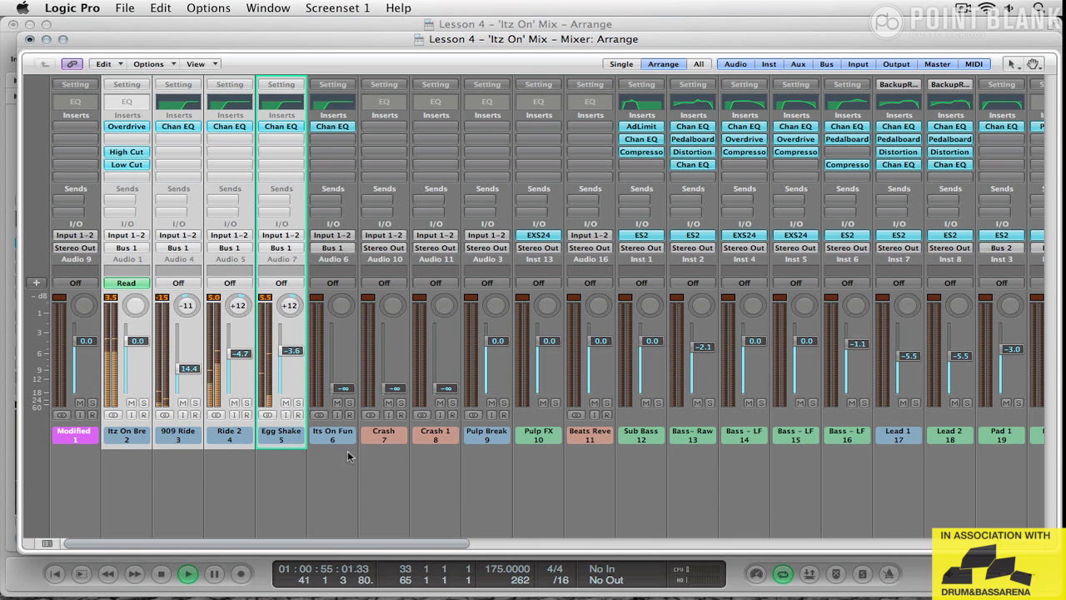
drag(409, 491, 431, 431)
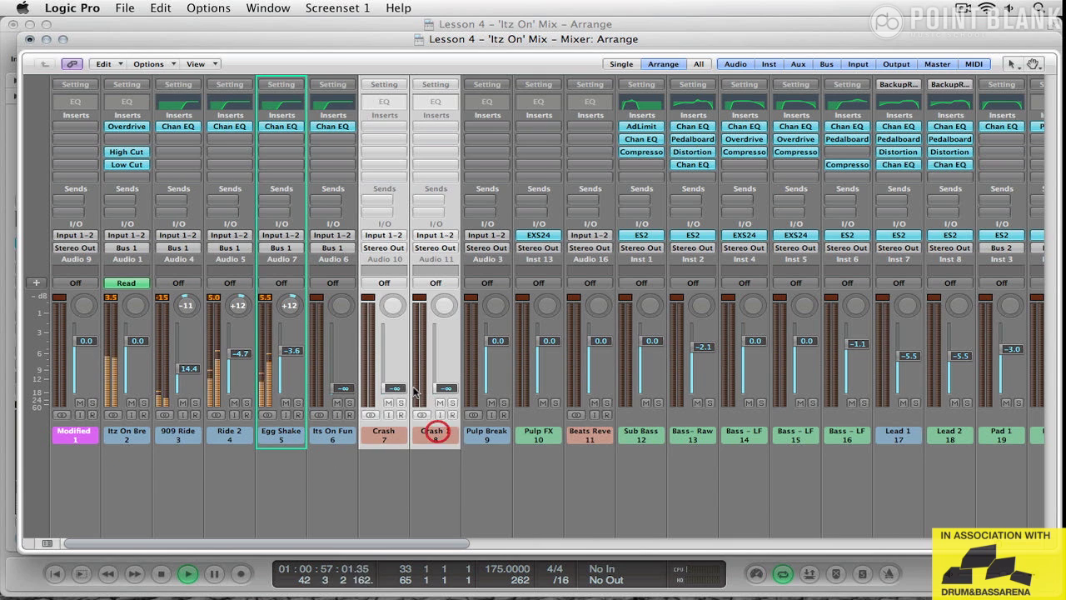
click(396, 341)
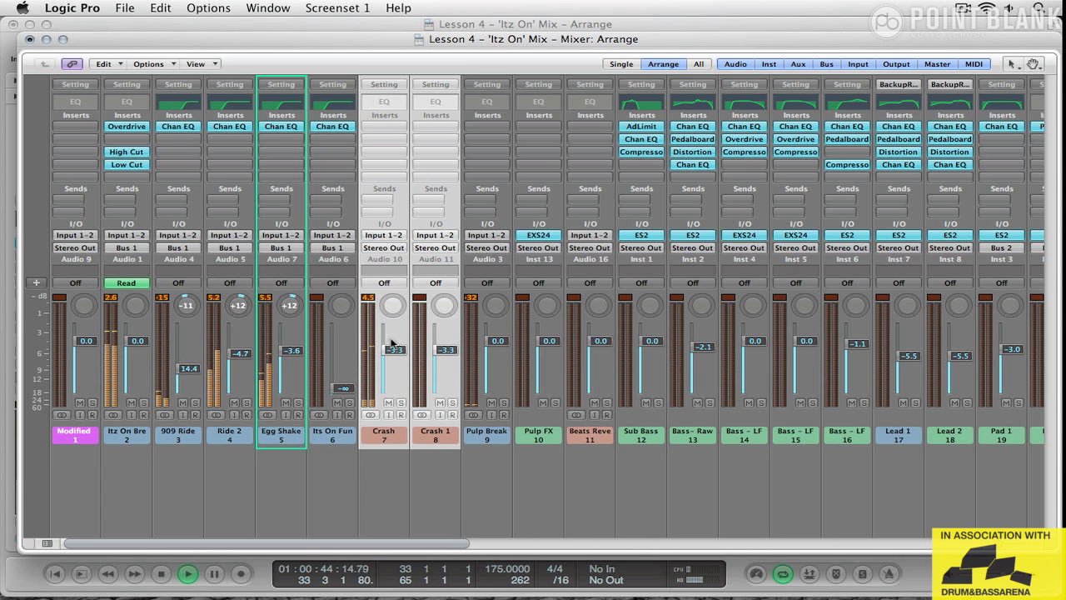
click(441, 469)
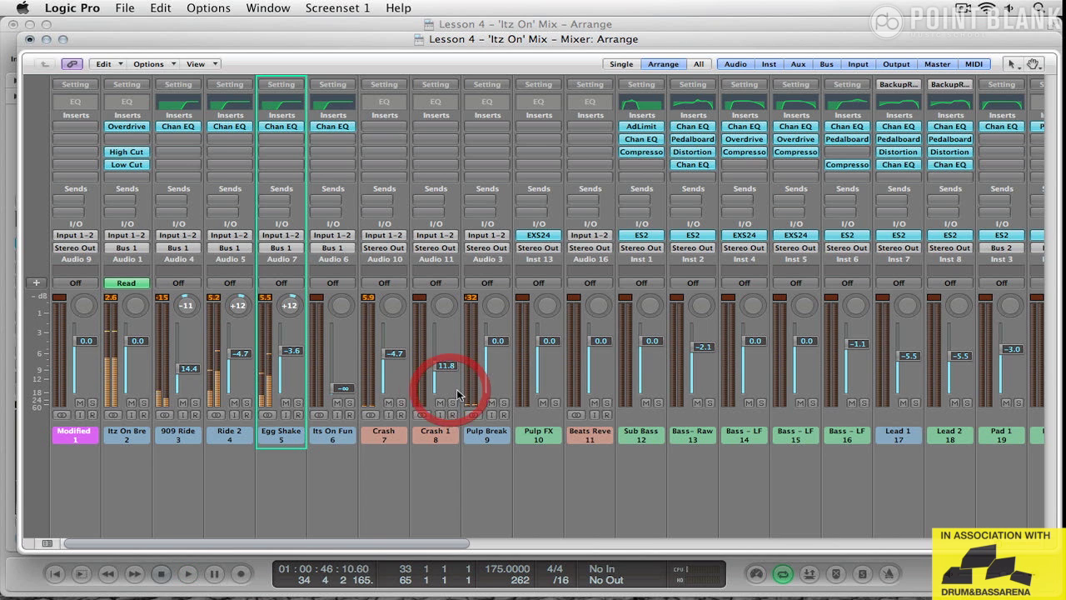
click(29, 40)
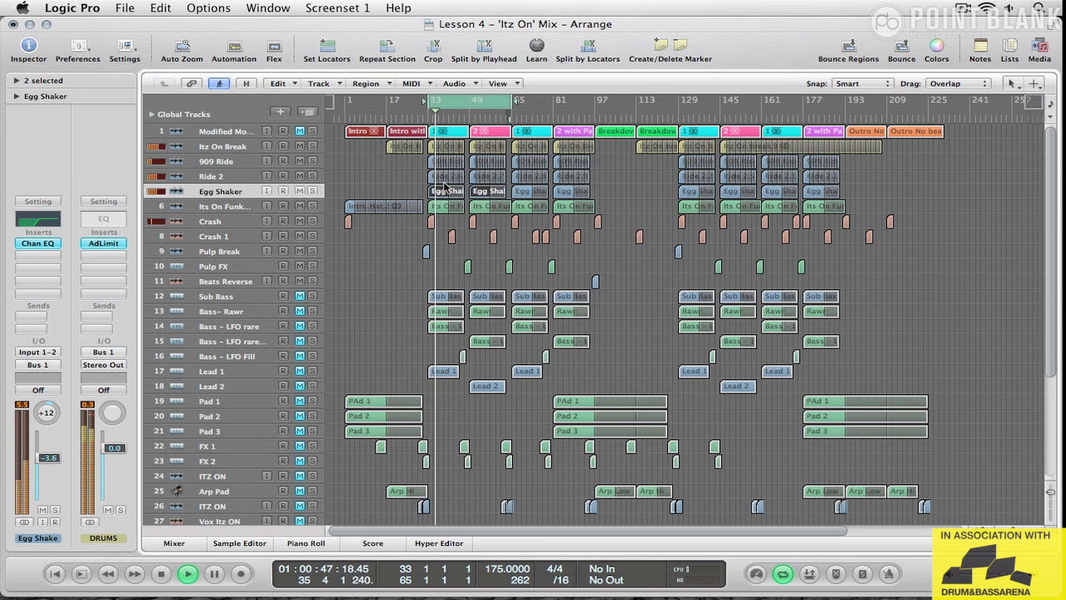
Select Crash 1 and move the cycle start back to bar 26
click(218, 235)
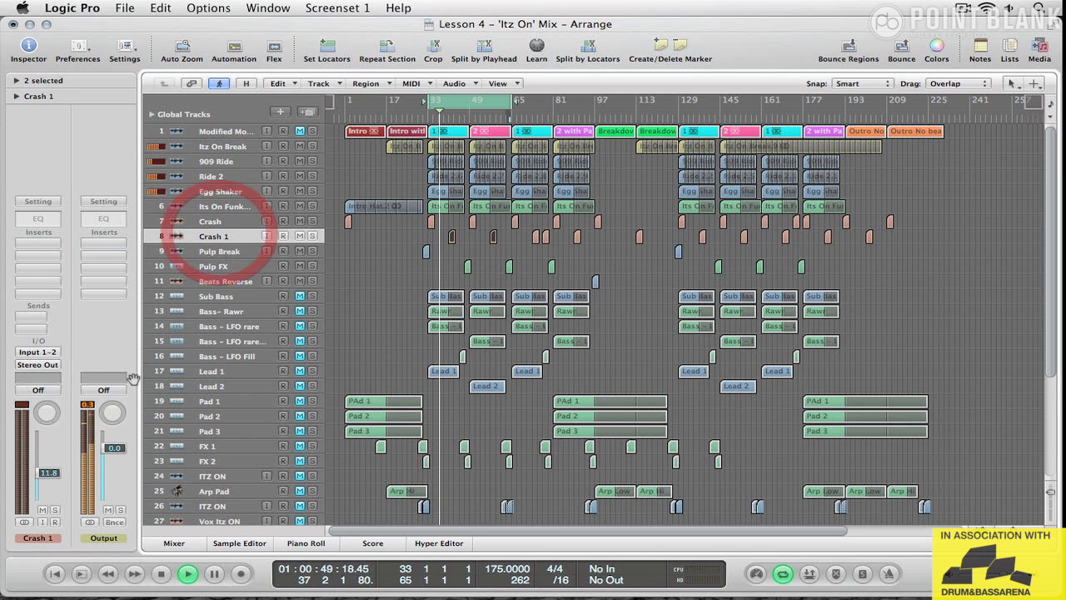
click(48, 473)
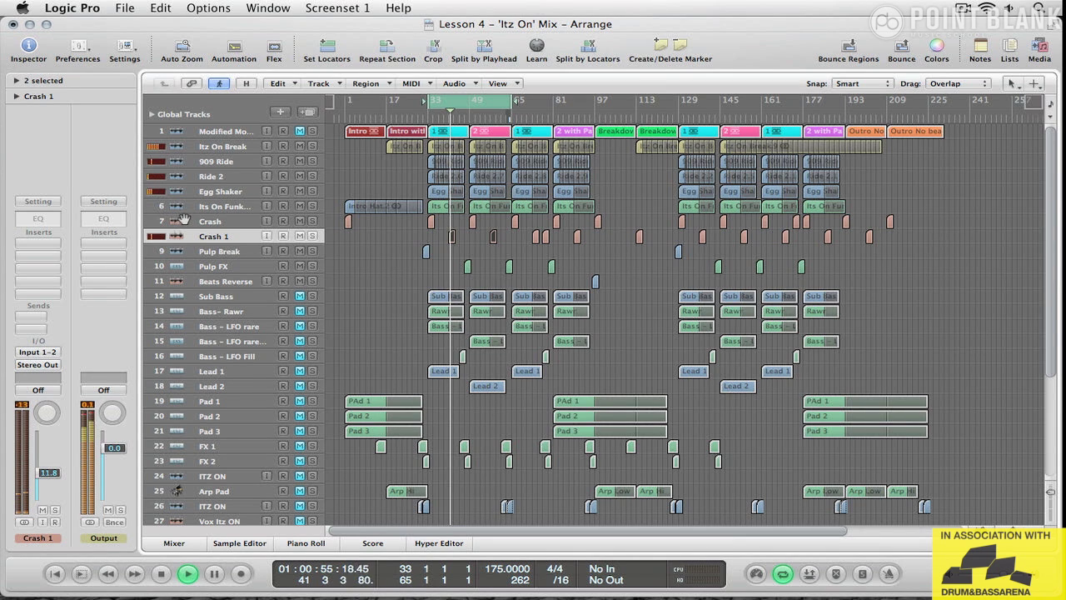
drag(430, 105, 412, 101)
Reset the Pulp FX fader to 0 dB in the Mixer
key(super+2)
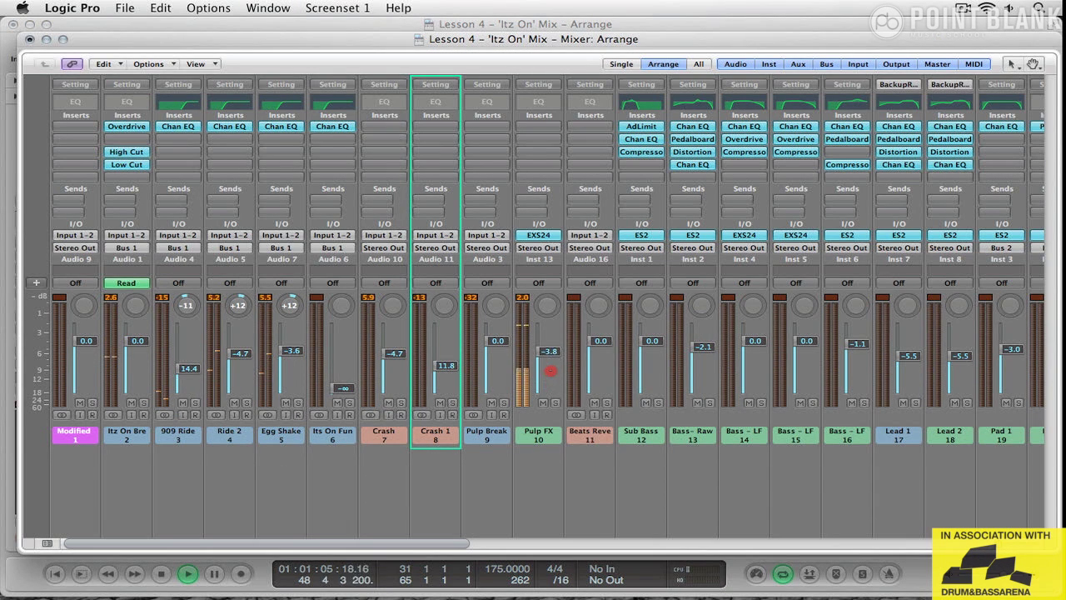
drag(551, 371, 545, 362)
key(alt)
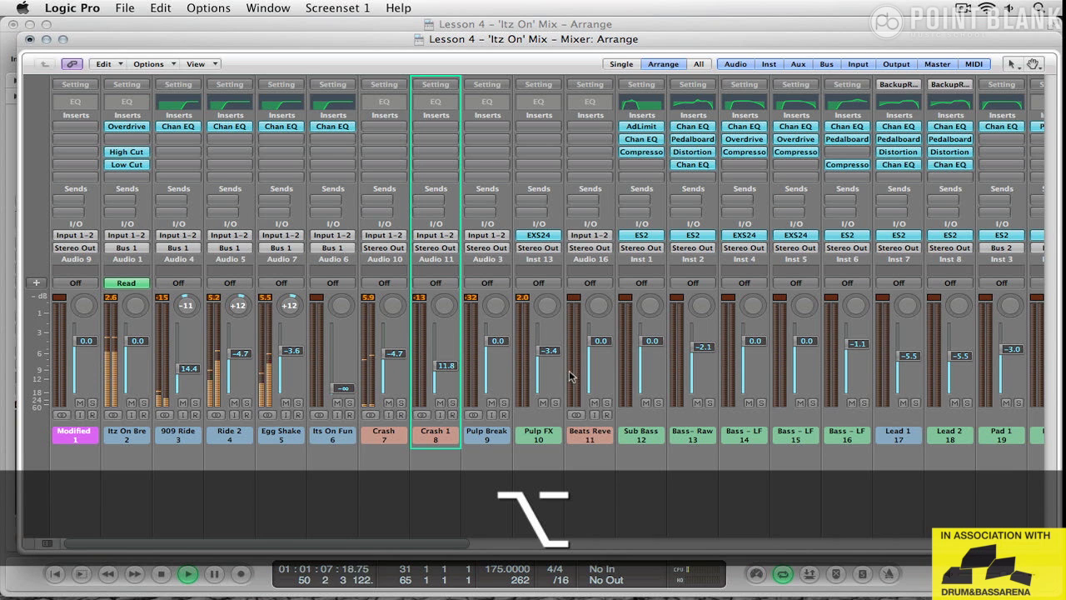
click(30, 39)
Restart playback from around bar 30 and select the Pulp Break track
click(426, 108)
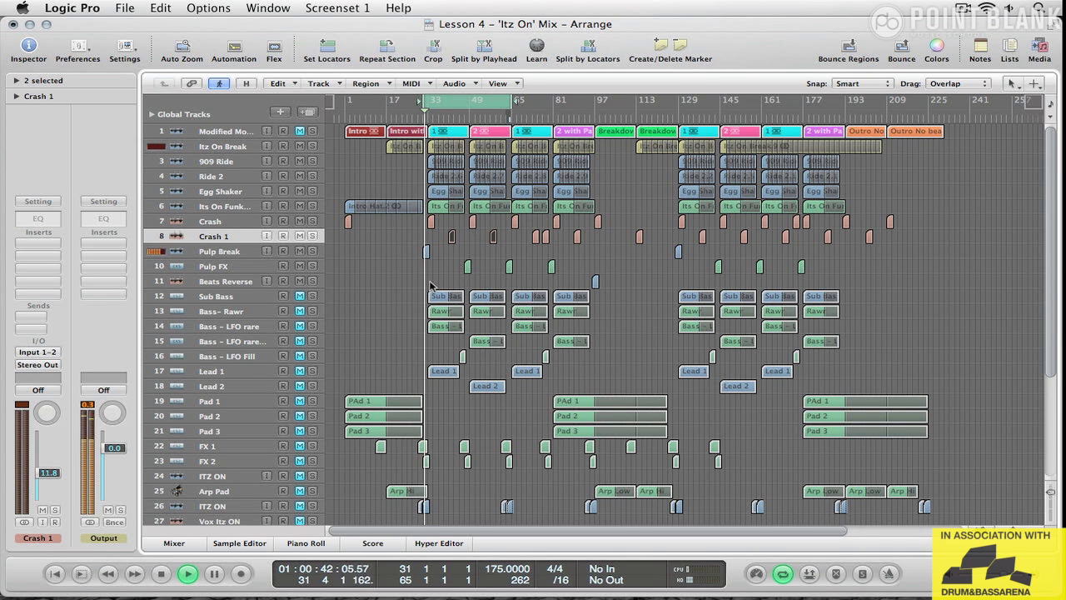
click(424, 111)
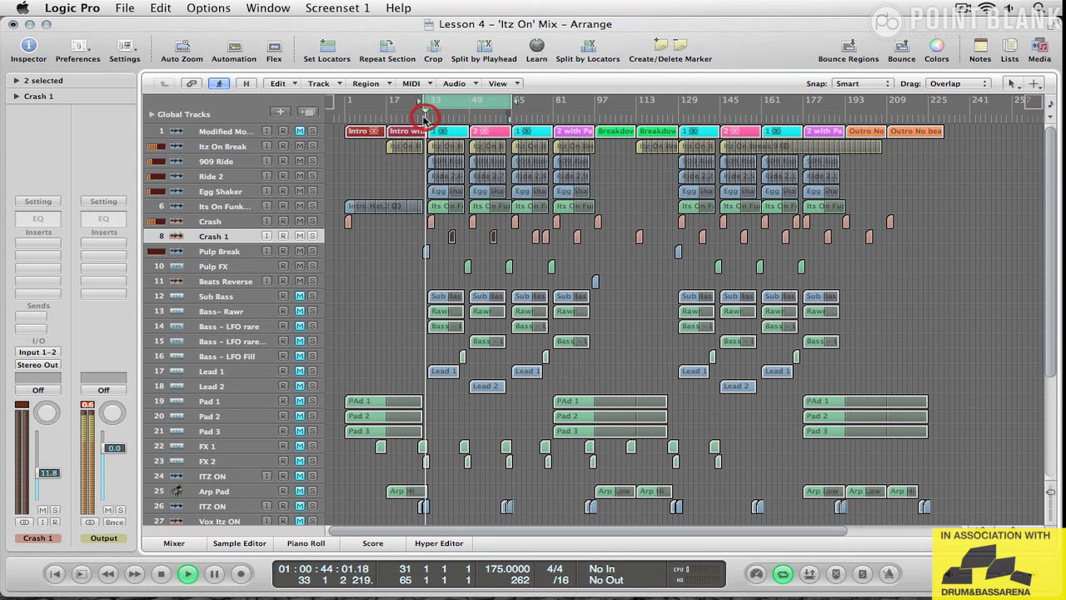
click(420, 107)
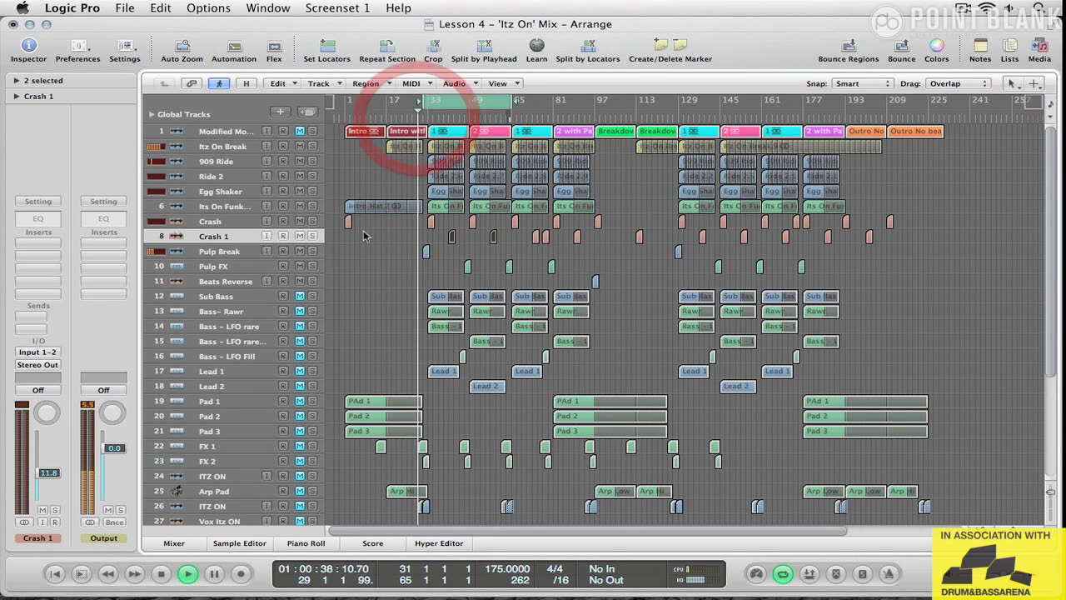
click(218, 251)
Lower Pulp Break to about −3.8 dB and add a Channel EQ low cut at 74 Hz
drag(49, 459, 58, 480)
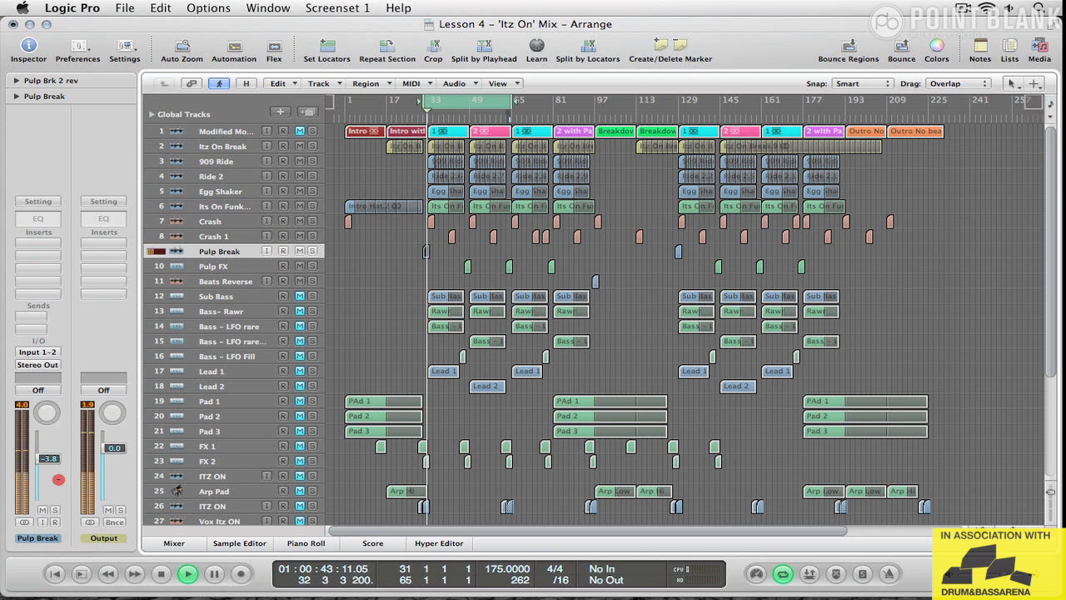
click(34, 220)
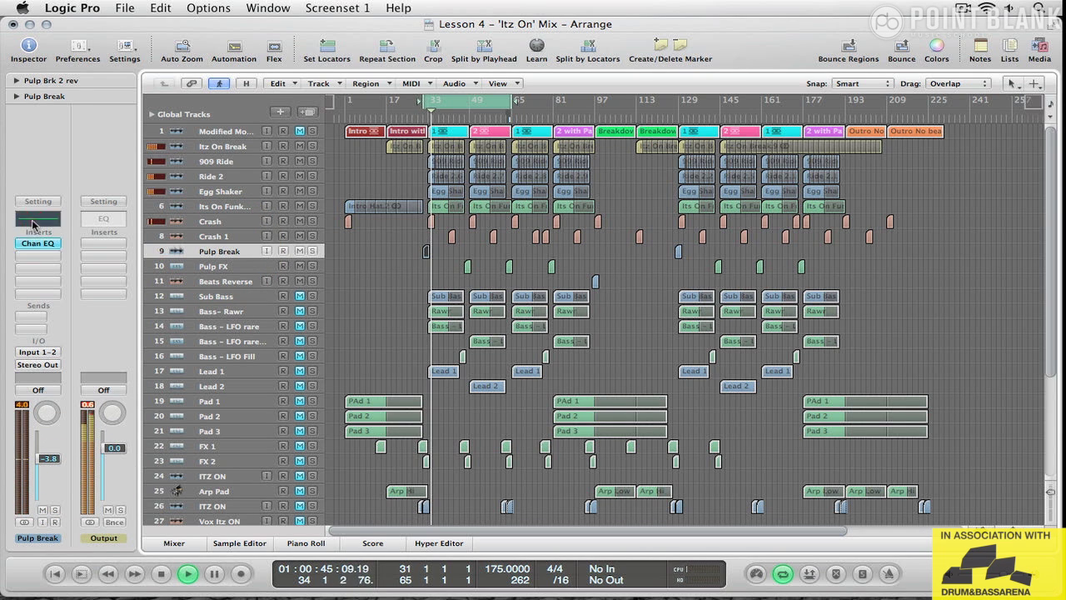
click(131, 128)
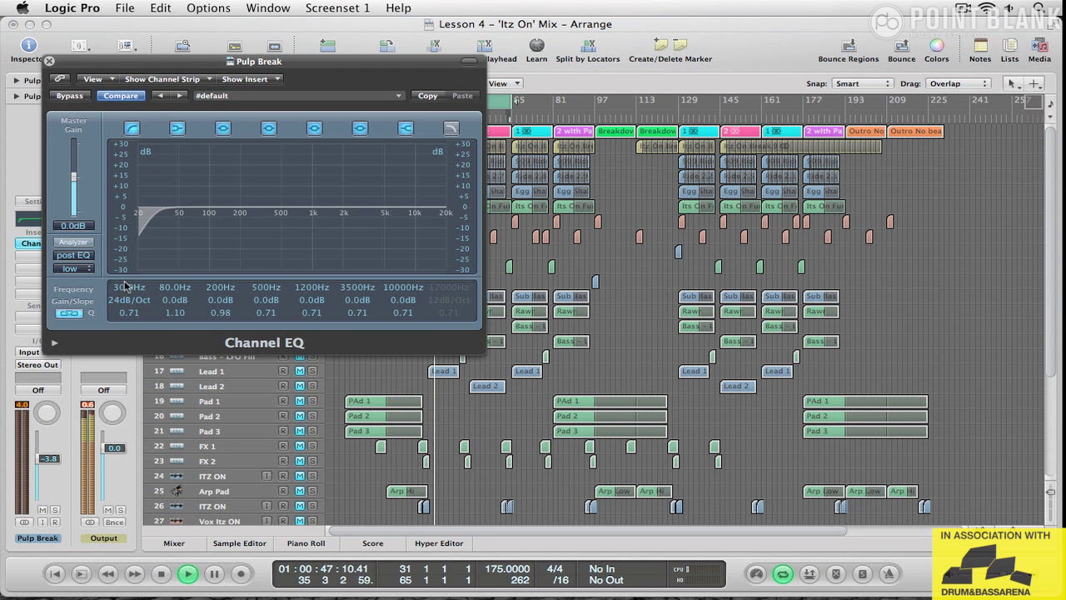
drag(129, 287, 123, 242)
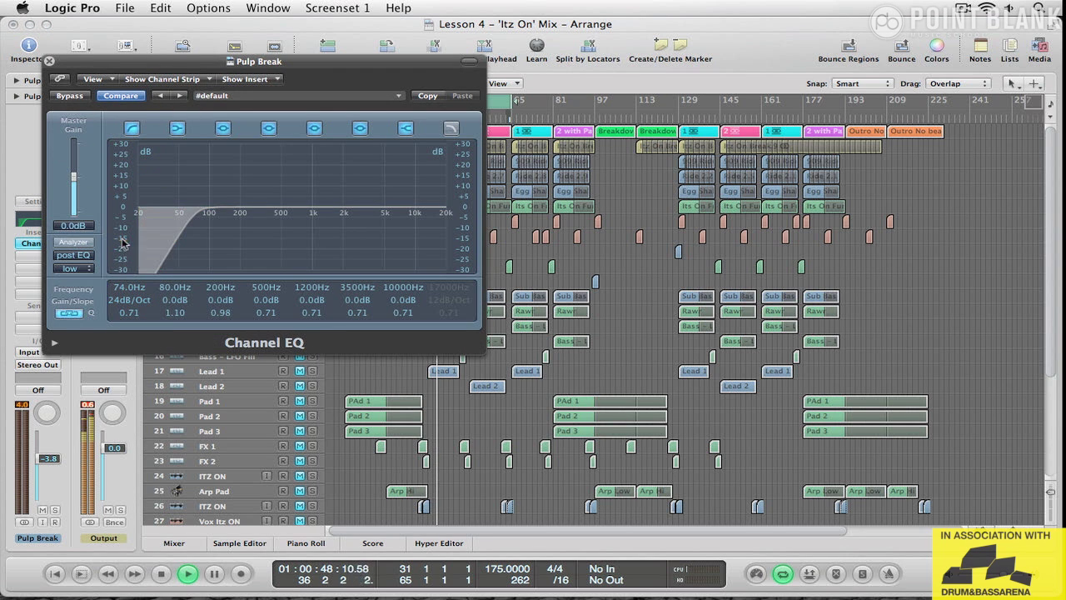
click(49, 62)
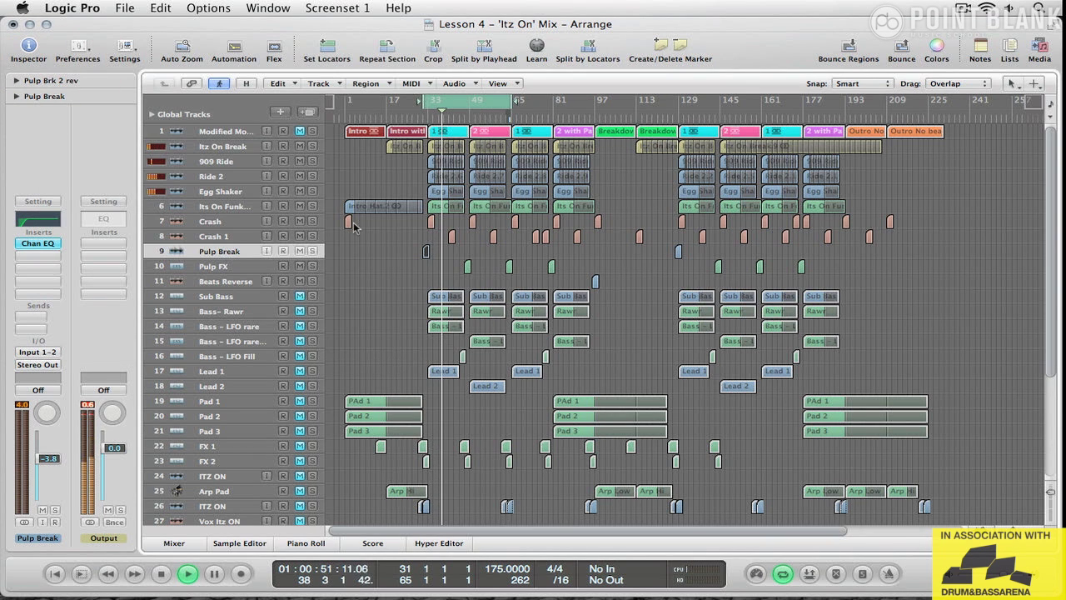
Set Pulp FX to −3.9 dB and move the cycle range to start at bar 93
drag(453, 102, 497, 104)
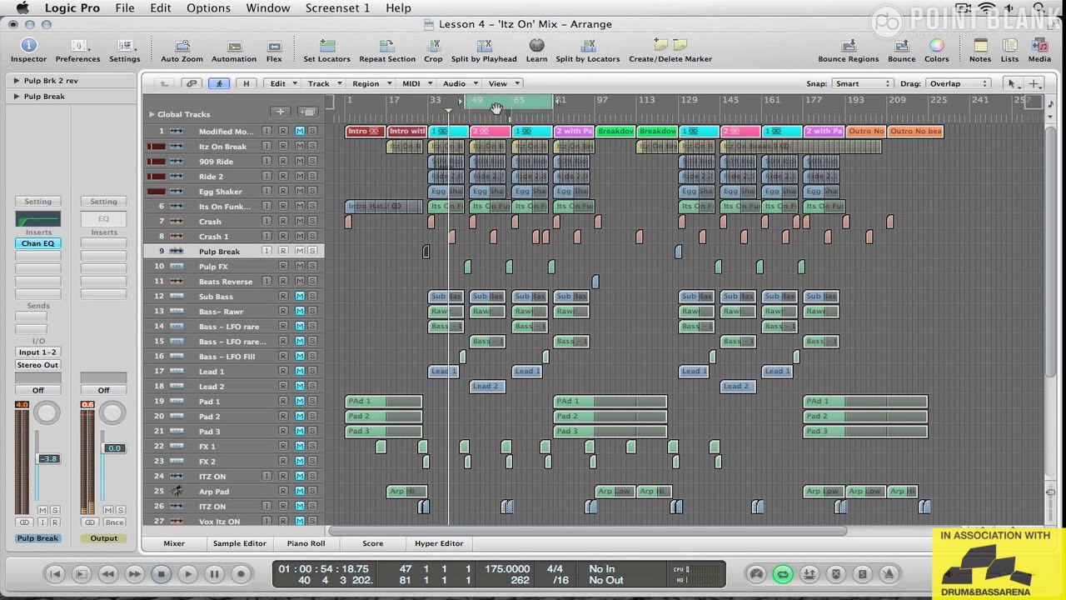
click(213, 268)
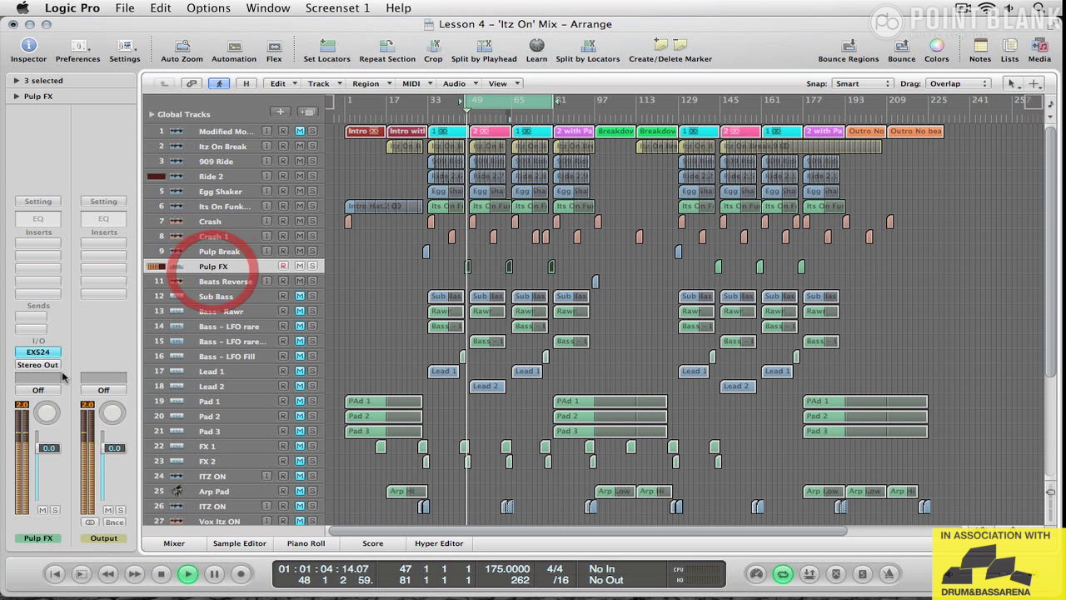
drag(44, 478, 45, 480)
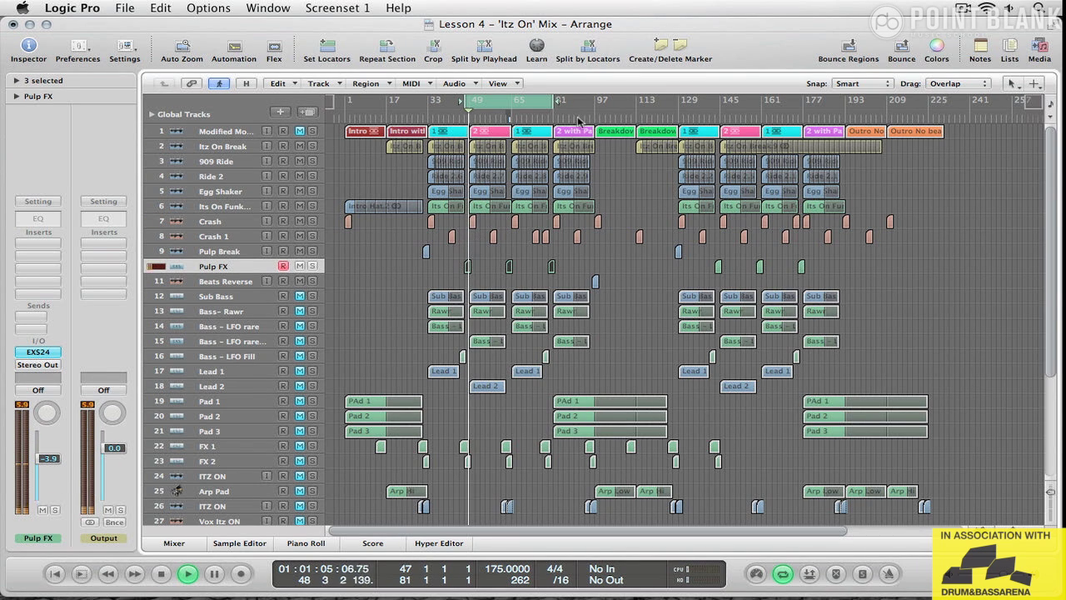
drag(516, 108, 642, 109)
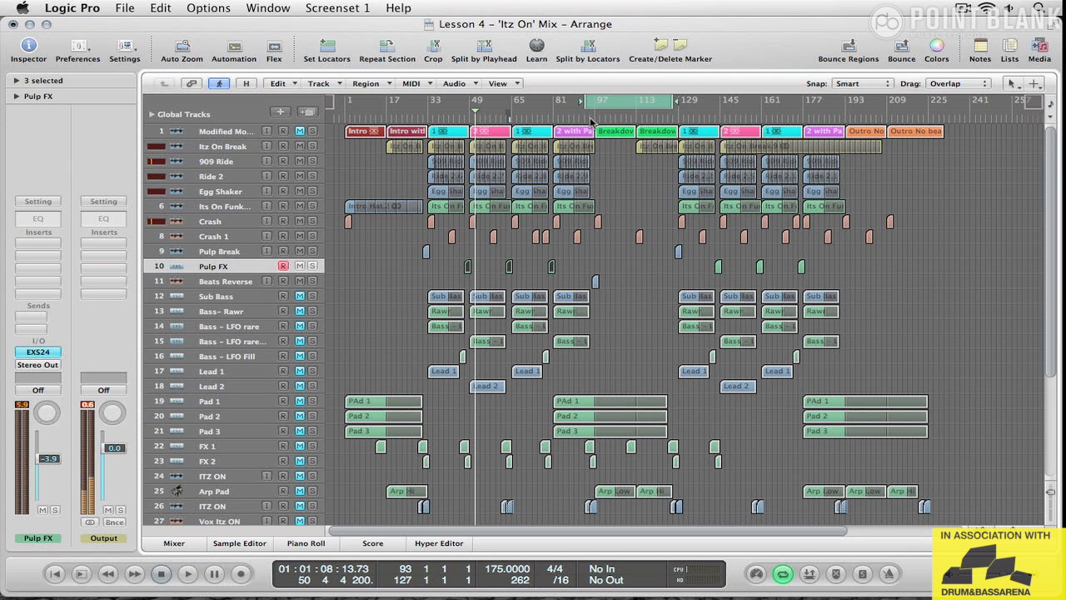
click(592, 117)
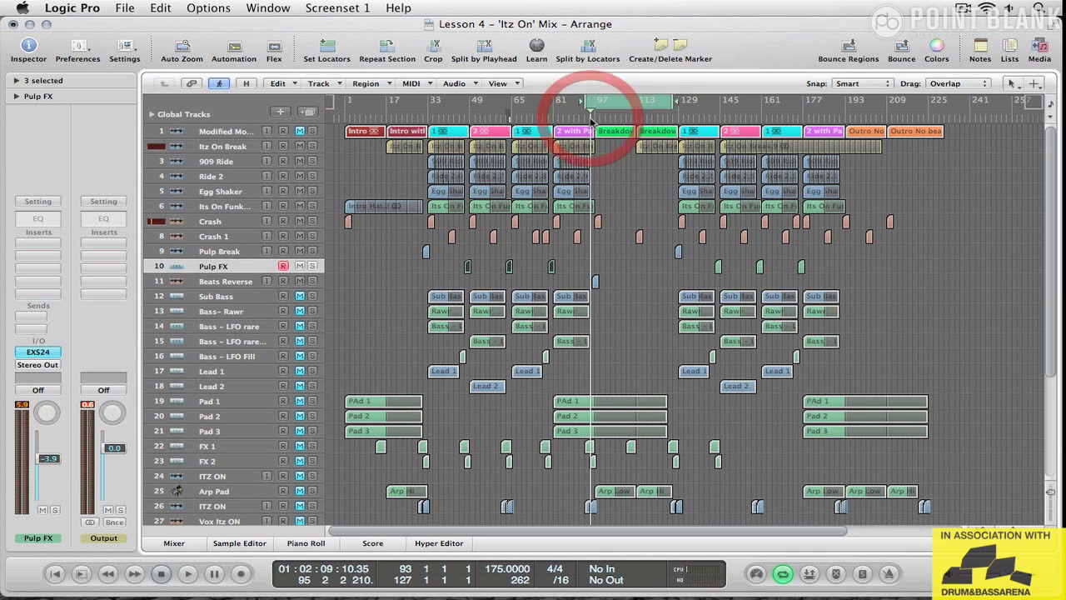
click(235, 281)
Lower Beats Reverse to −5.3 dB and zoom in on bars 33–113
drag(49, 454, 50, 491)
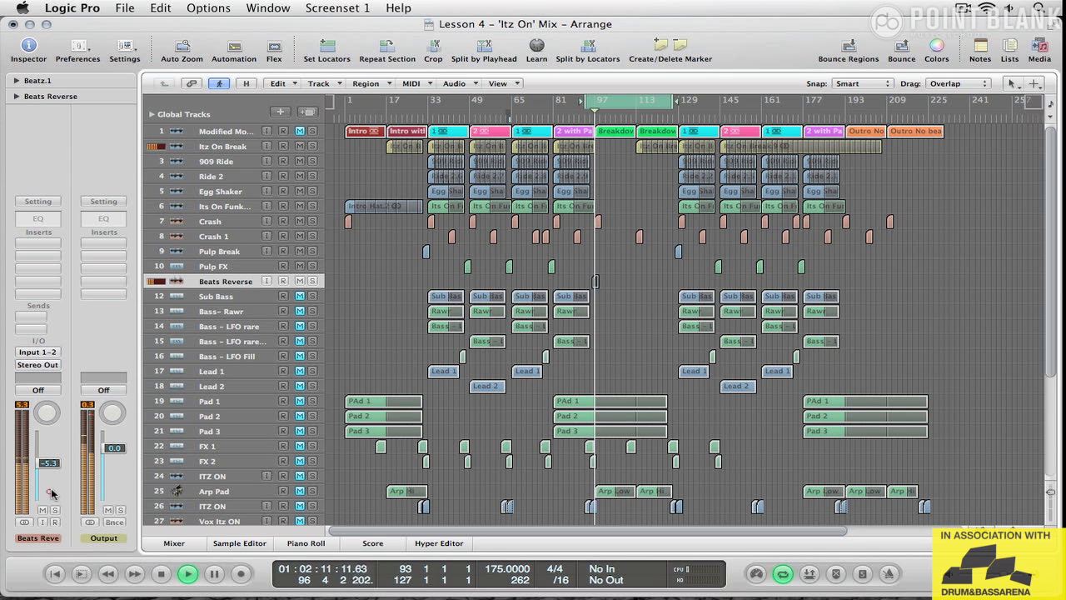
key(Escape)
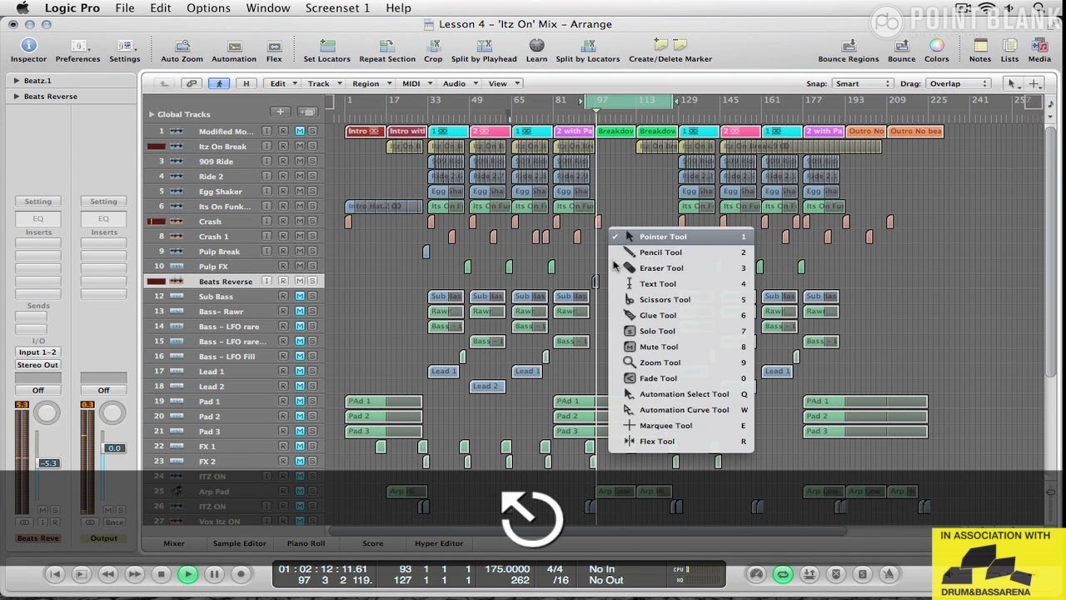
click(641, 370)
drag(637, 331, 440, 98)
key(Escape)
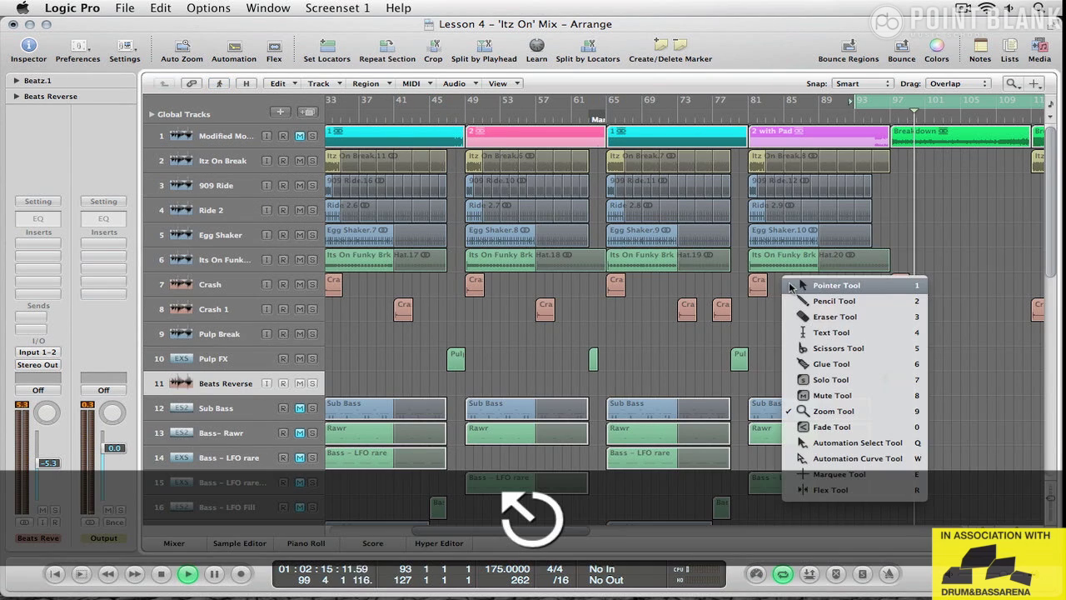
click(822, 285)
Zoom in on bars 84–101 and shorten the Itz On Break loop to end before the Breakdown
key(Escape)
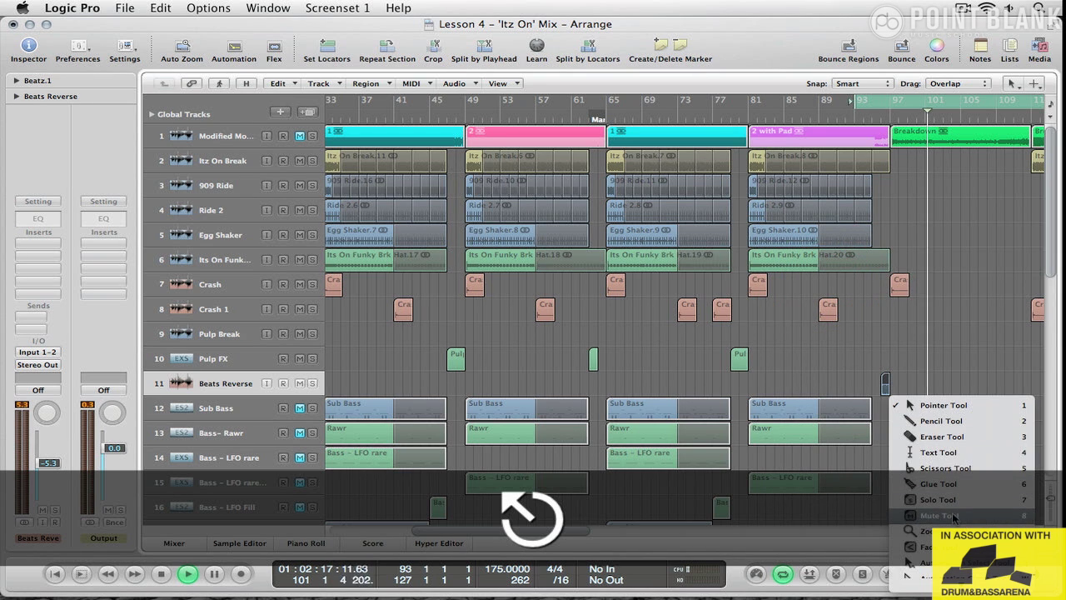
click(925, 531)
drag(932, 525, 780, 125)
key(Escape)
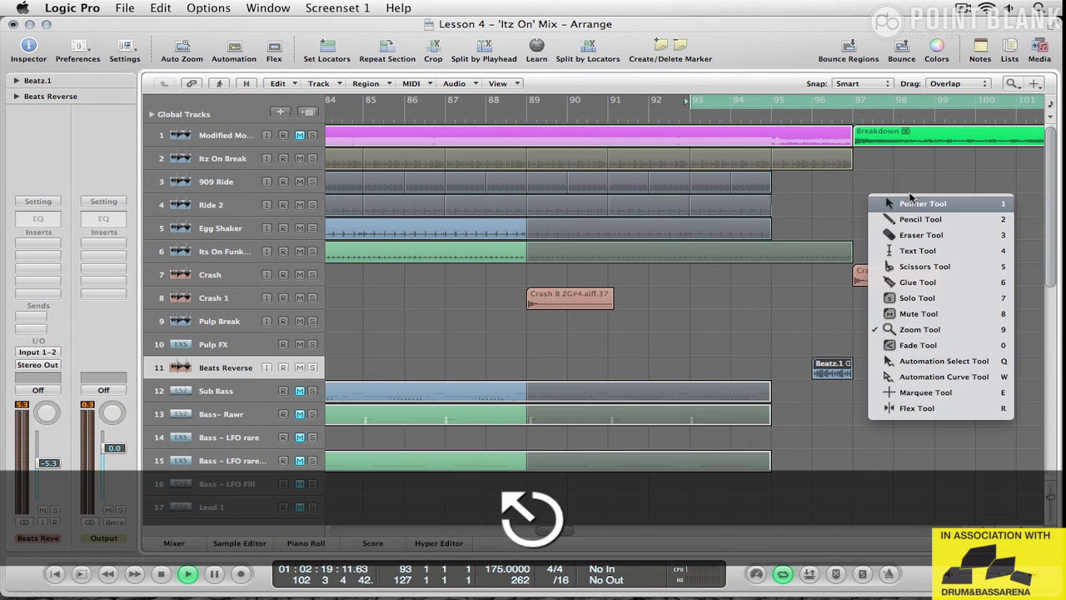
click(916, 203)
drag(850, 155, 806, 160)
click(696, 115)
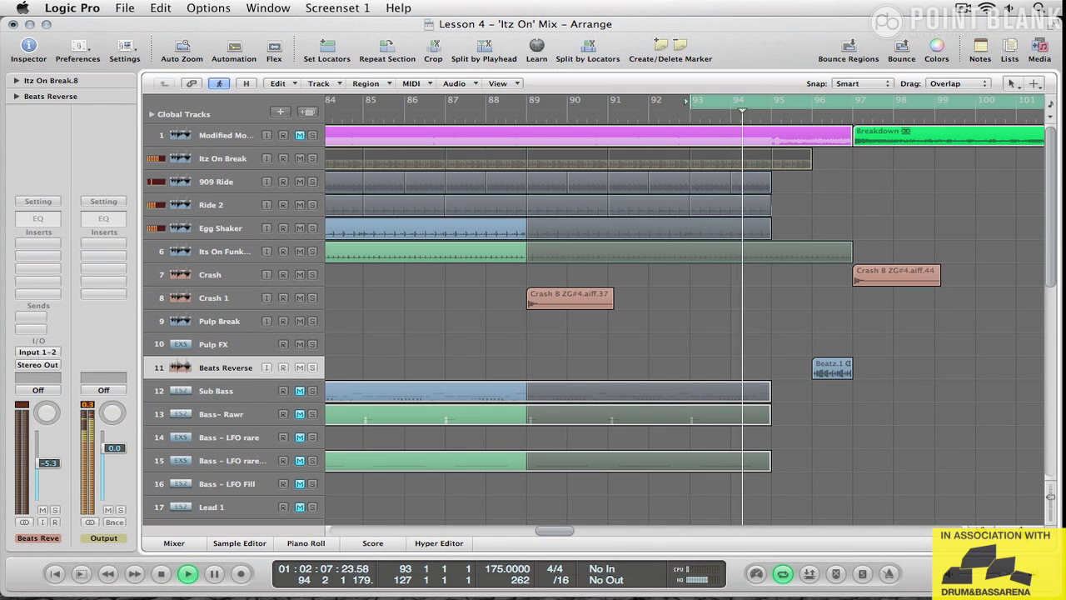
Zoom out and shrink the track rows so all tracks fit on screen
key(ctrl+Left)
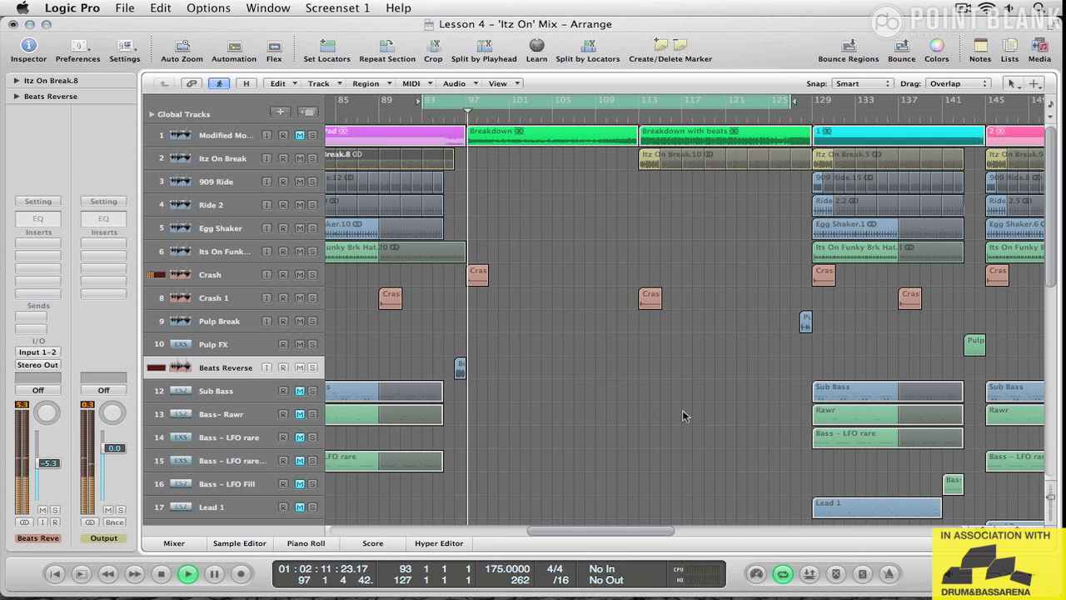
click(1052, 497)
click(1051, 497)
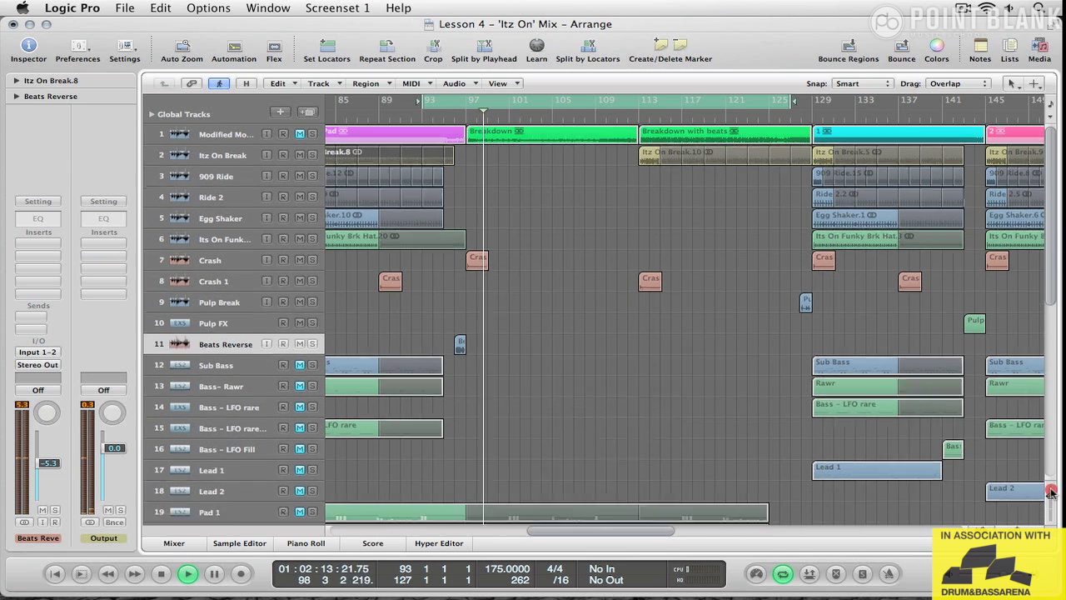
click(1051, 497)
Scroll back to bars 21–89 and redraw the cycle range over bars 33 to 41
click(996, 533)
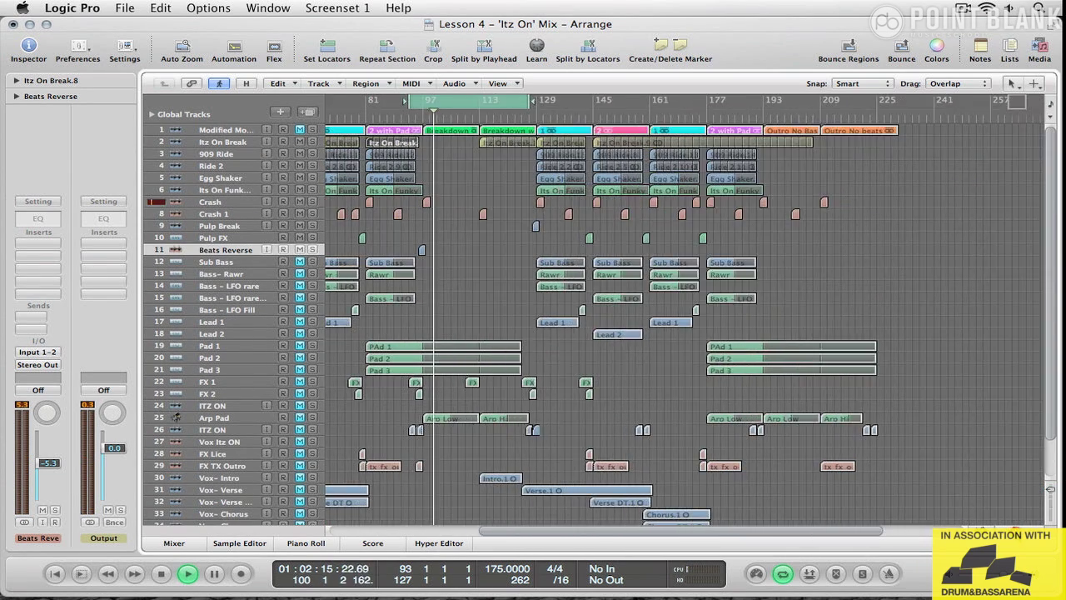
drag(575, 531, 533, 531)
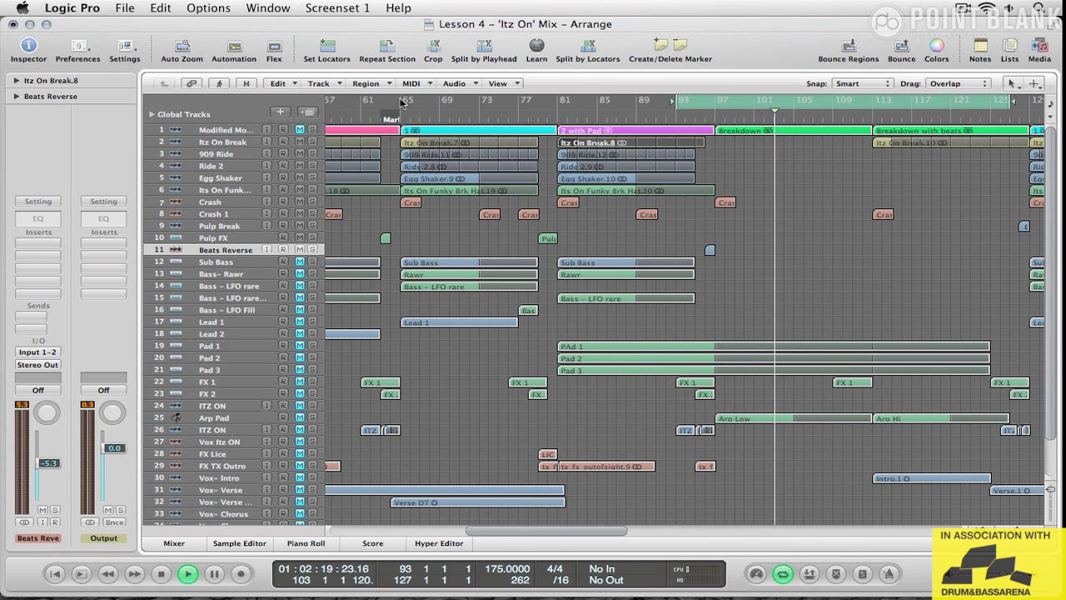
drag(402, 104, 552, 114)
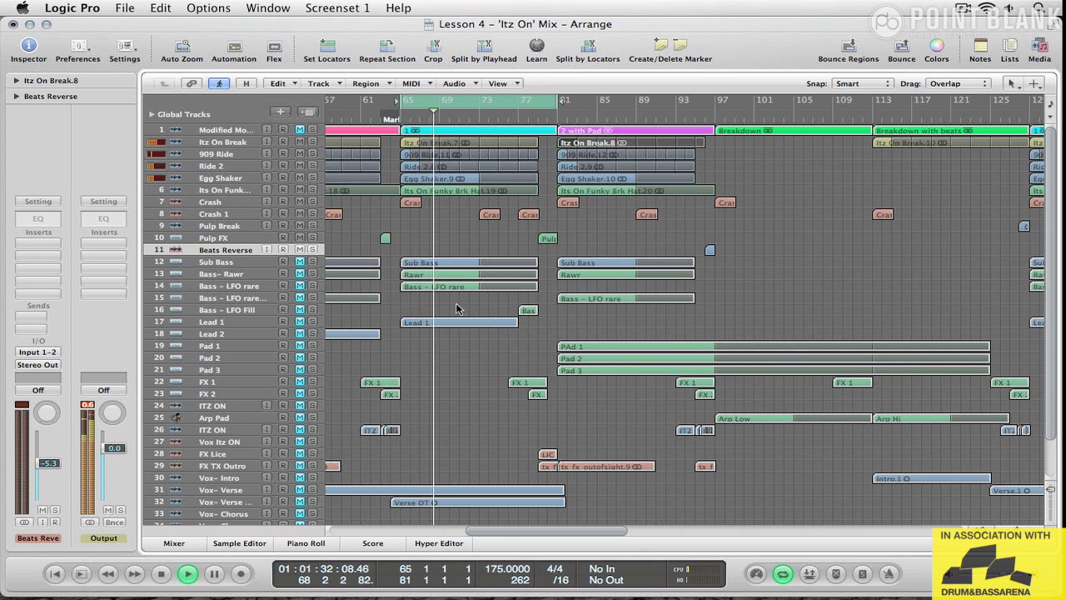
drag(500, 532, 437, 525)
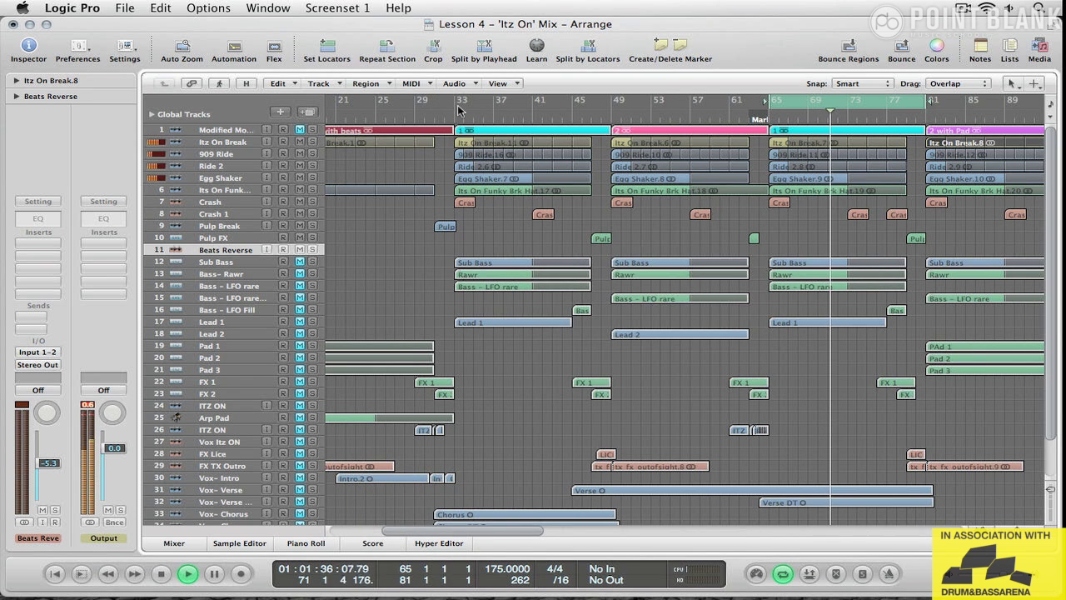
drag(455, 106, 530, 113)
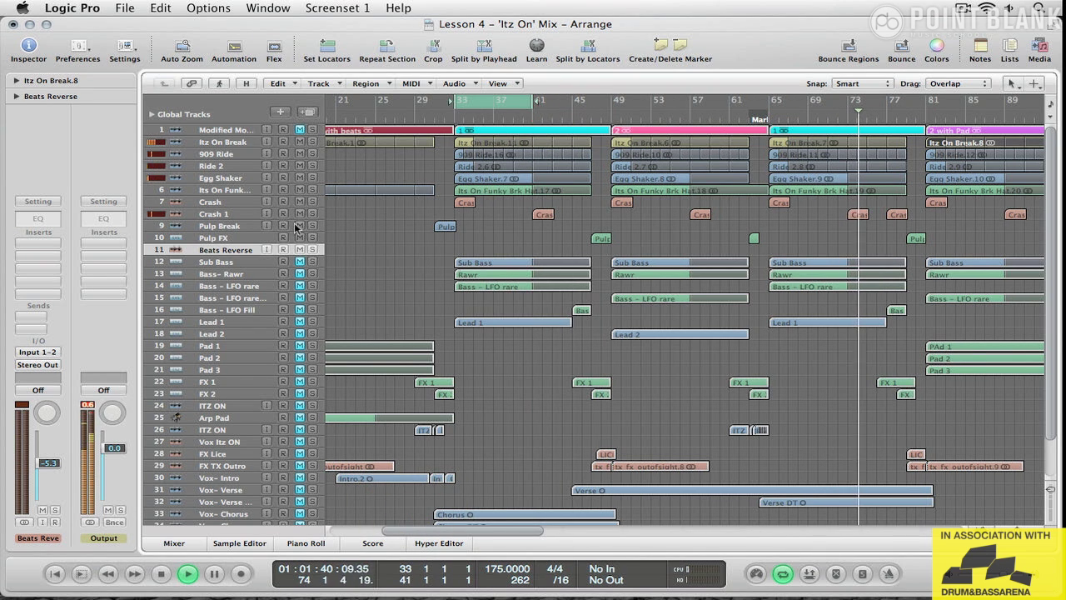
Route the five bass channels, 12 to 16, to Bus 3
key(super+2)
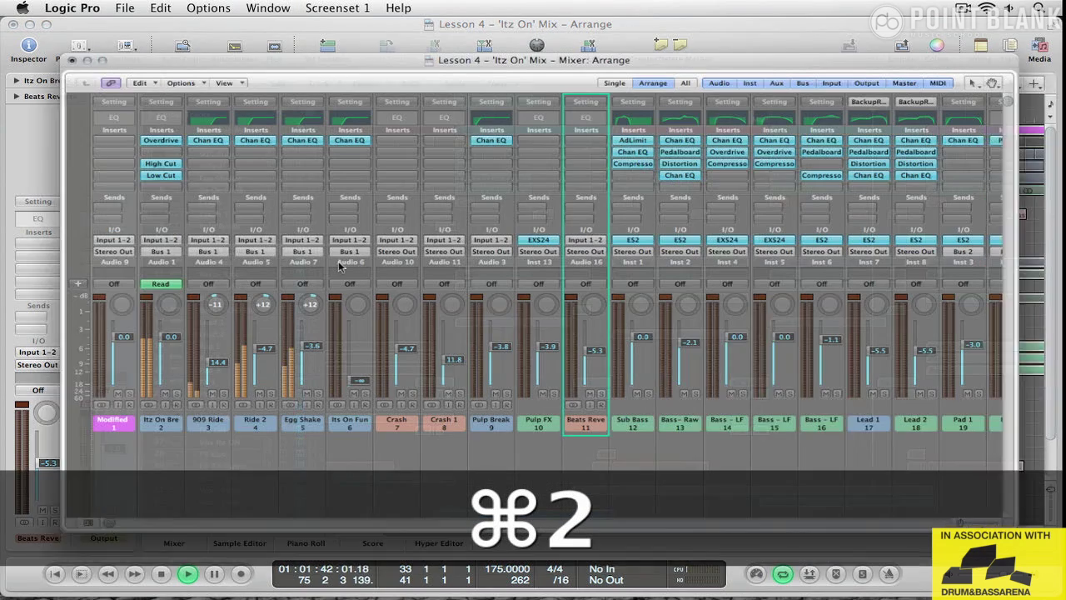
drag(629, 456, 850, 363)
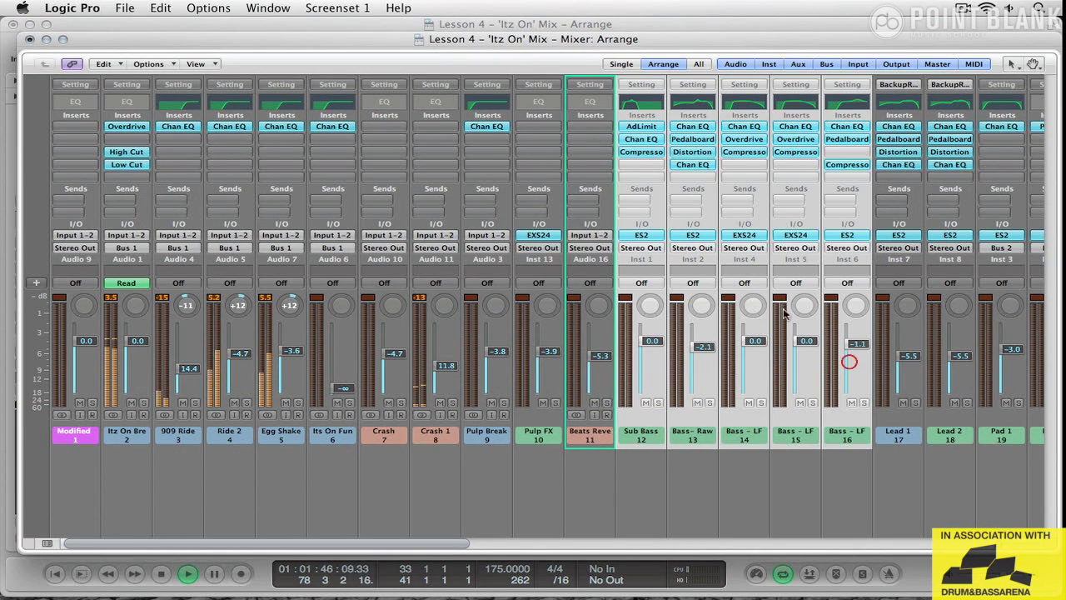
click(642, 247)
mouse_move(651, 304)
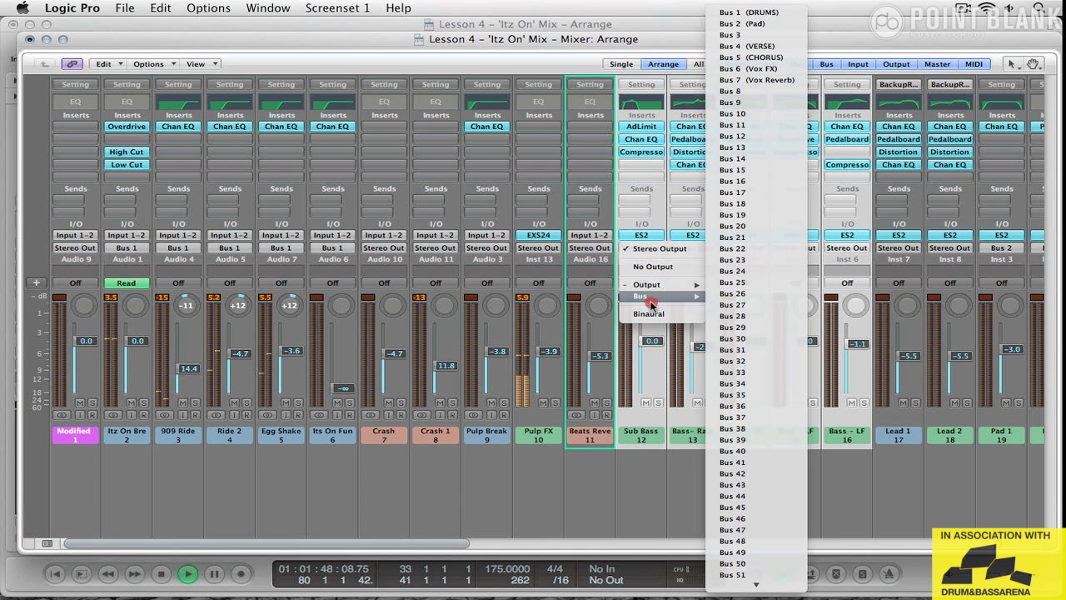
click(759, 35)
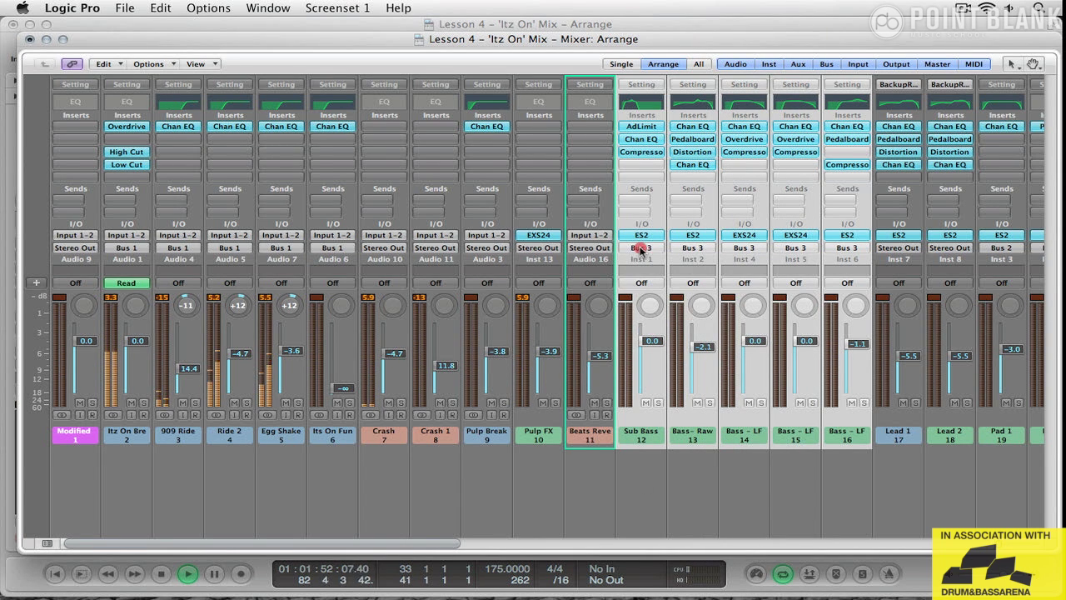
Name the new Bus 3 aux channel BASS
scroll(640, 248, right, 10)
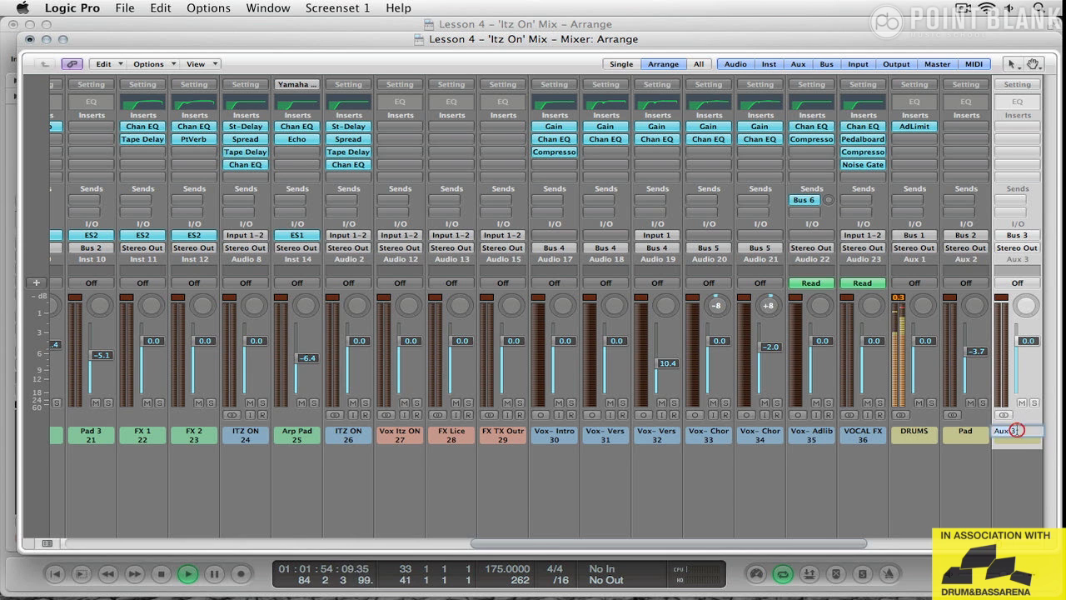
text(BASS)
key(Return)
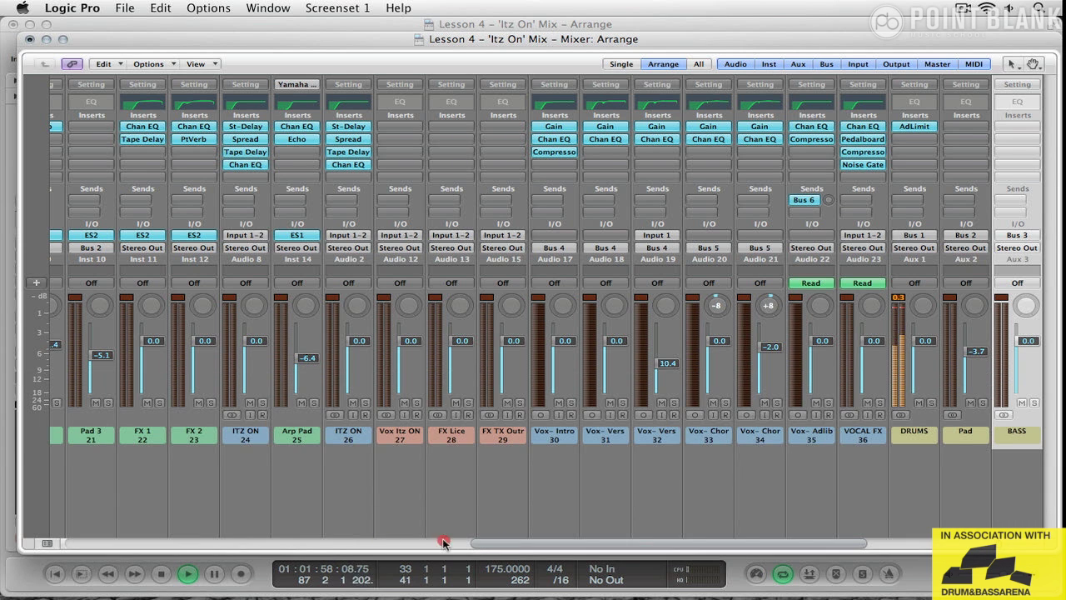
drag(441, 544, 354, 545)
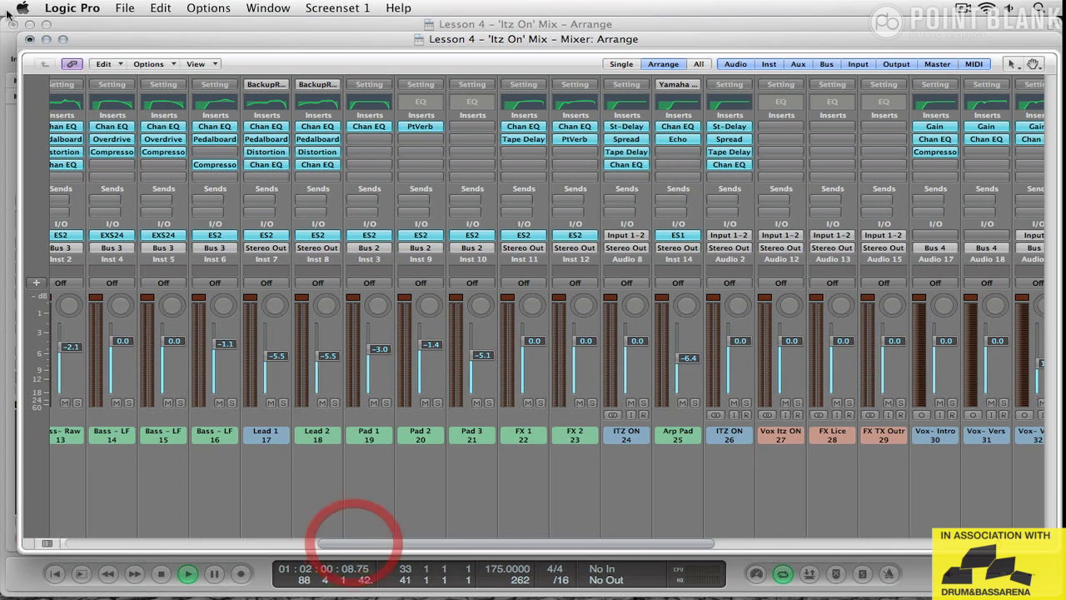
Solo the BASS aux channel in the Mixer
click(27, 40)
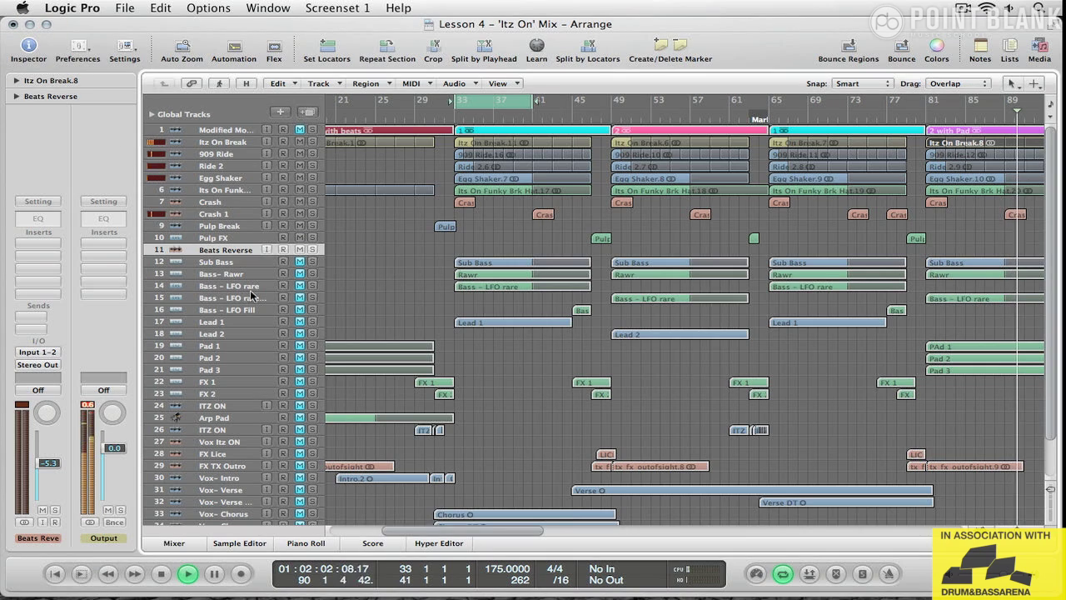
key(super+2)
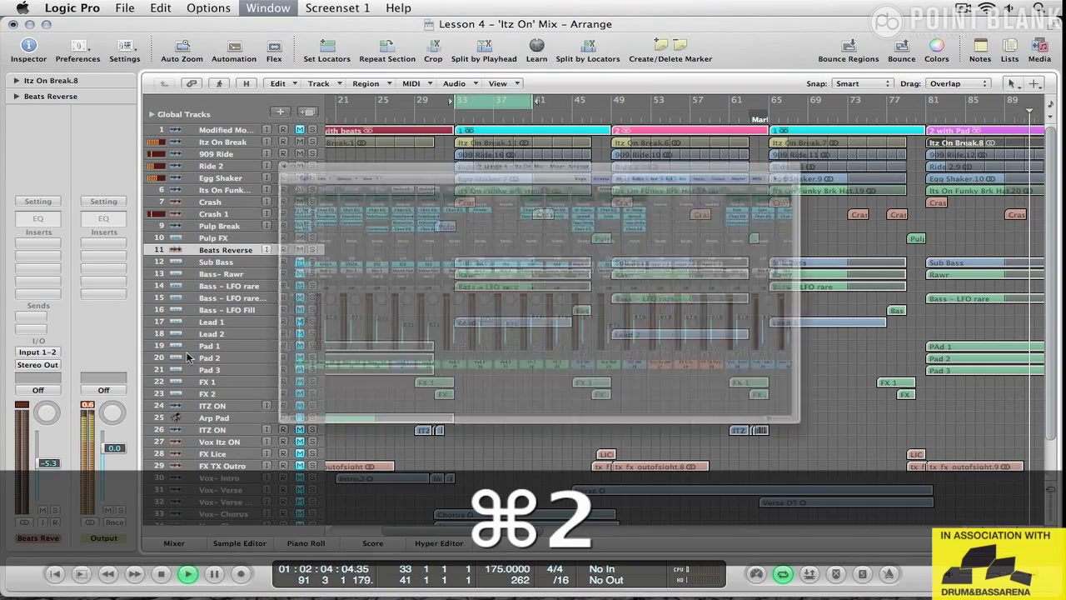
scroll(618, 500, right, 15)
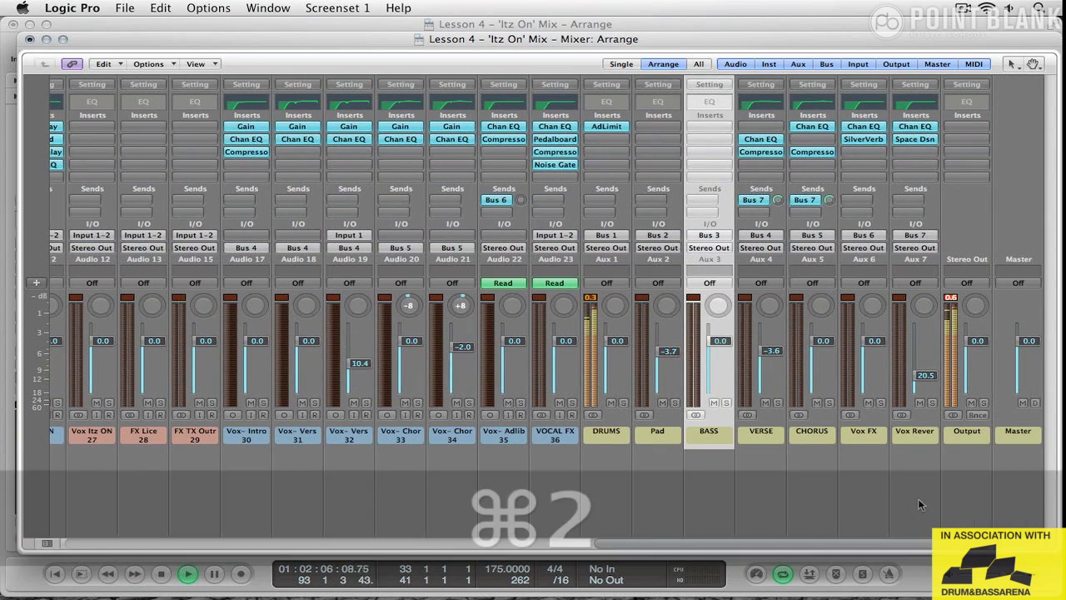
click(725, 403)
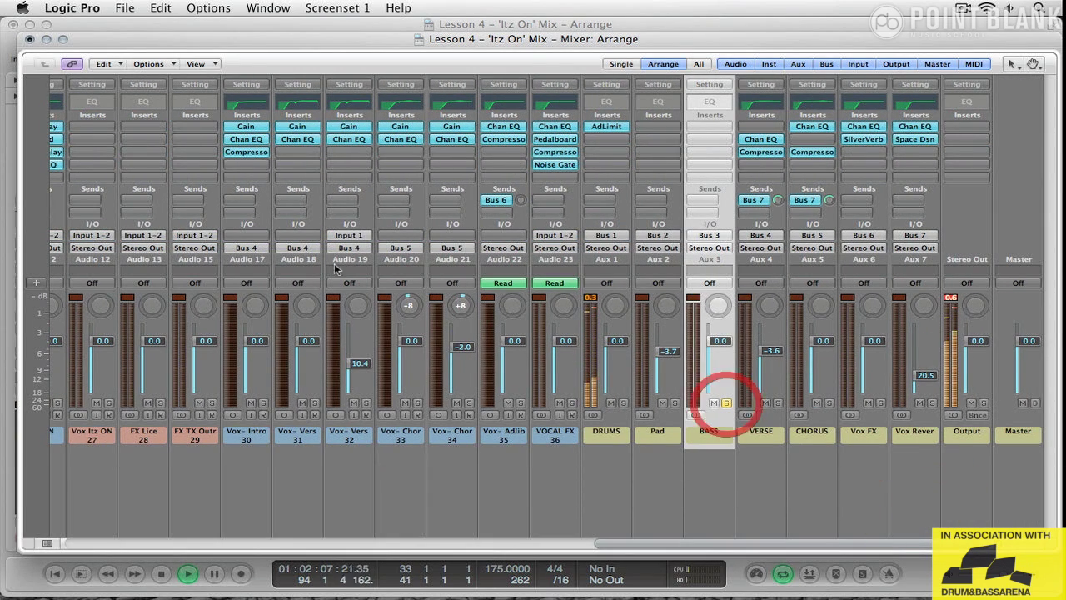
click(30, 40)
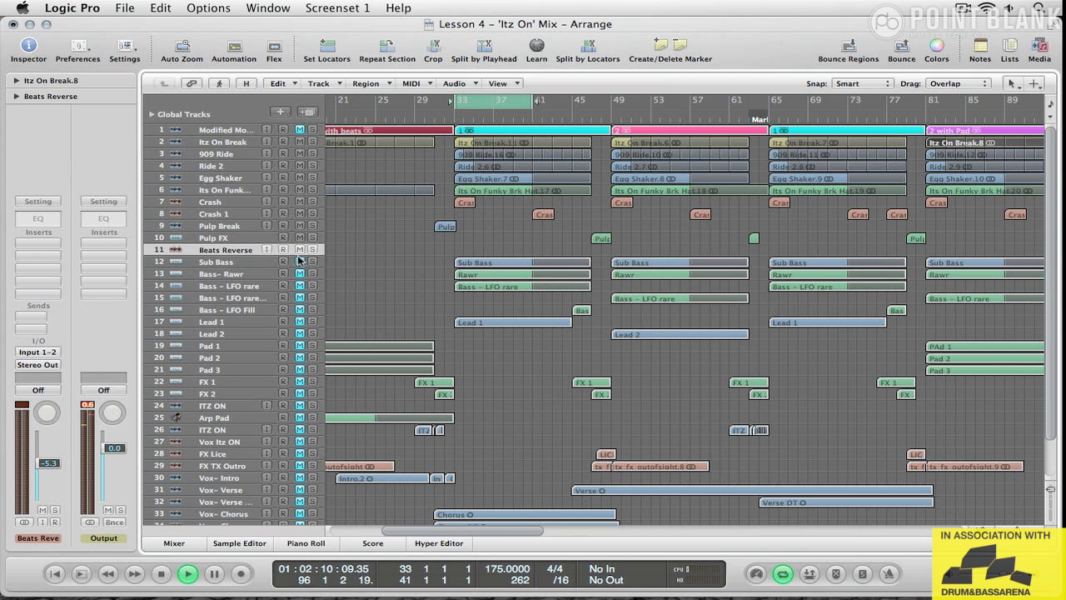
Unmute and select the Sub Bass track, then show its strip in the Mixer
click(298, 261)
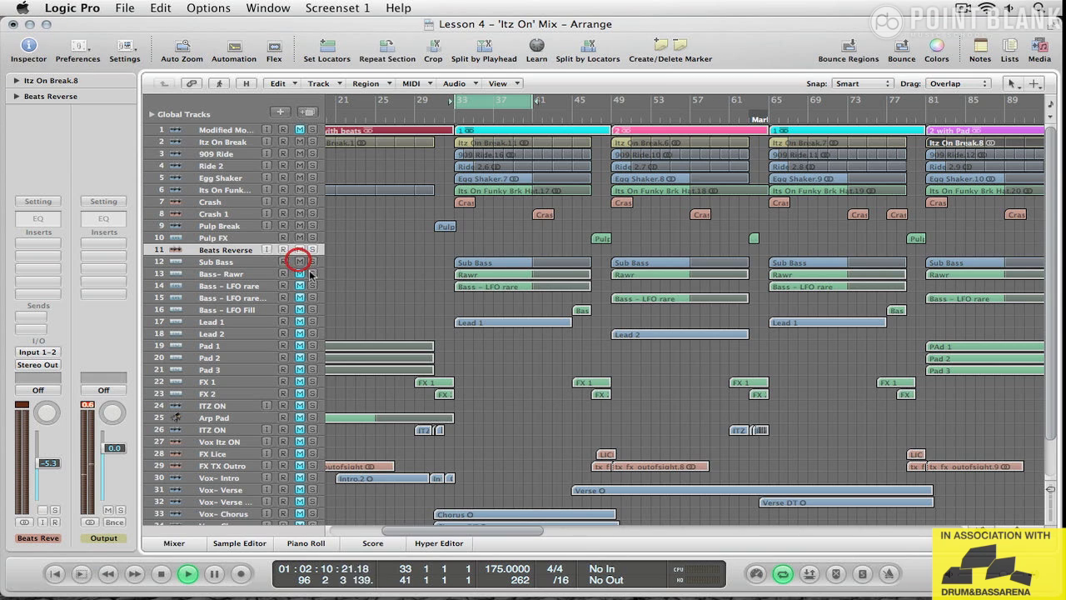
click(216, 264)
key(super+2)
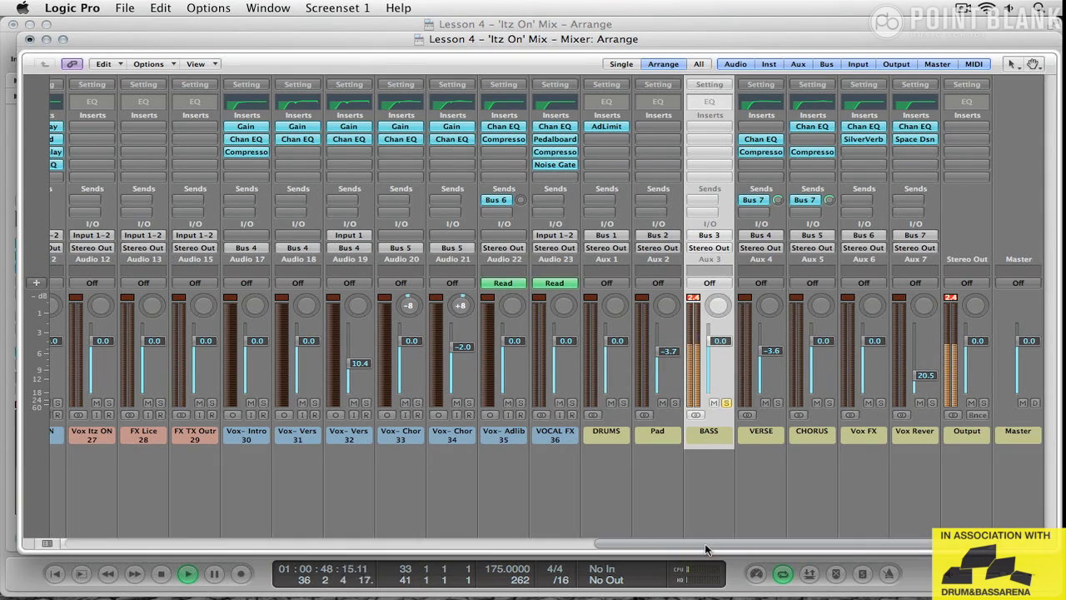
scroll(345, 488, left, 10)
scroll(292, 476, left, 2)
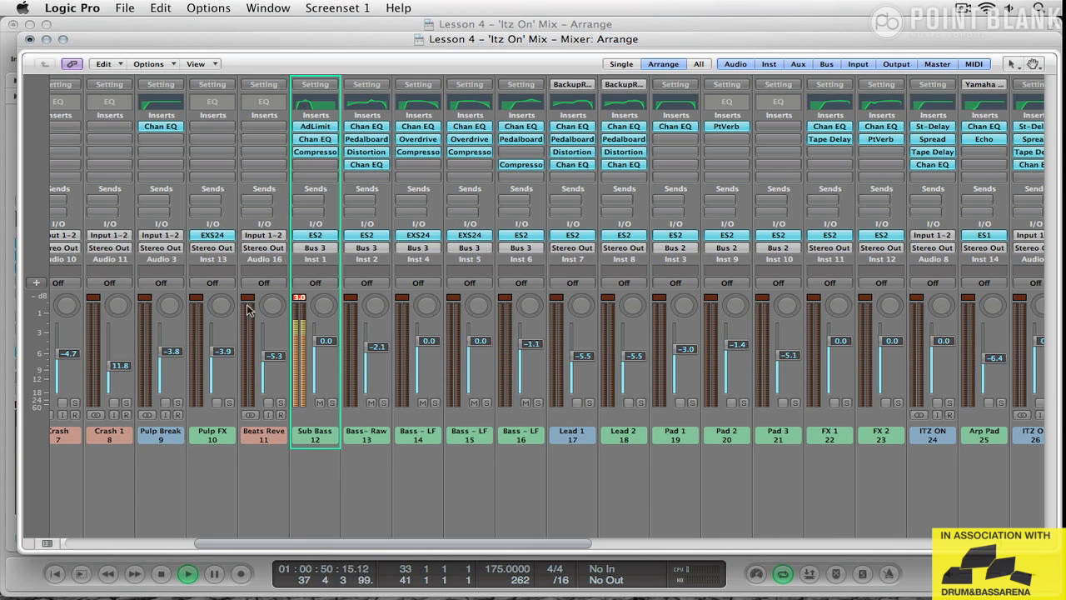
Insert an Adaptive Limiter on Sub Bass, placed after the Compressor
click(314, 165)
mouse_move(329, 214)
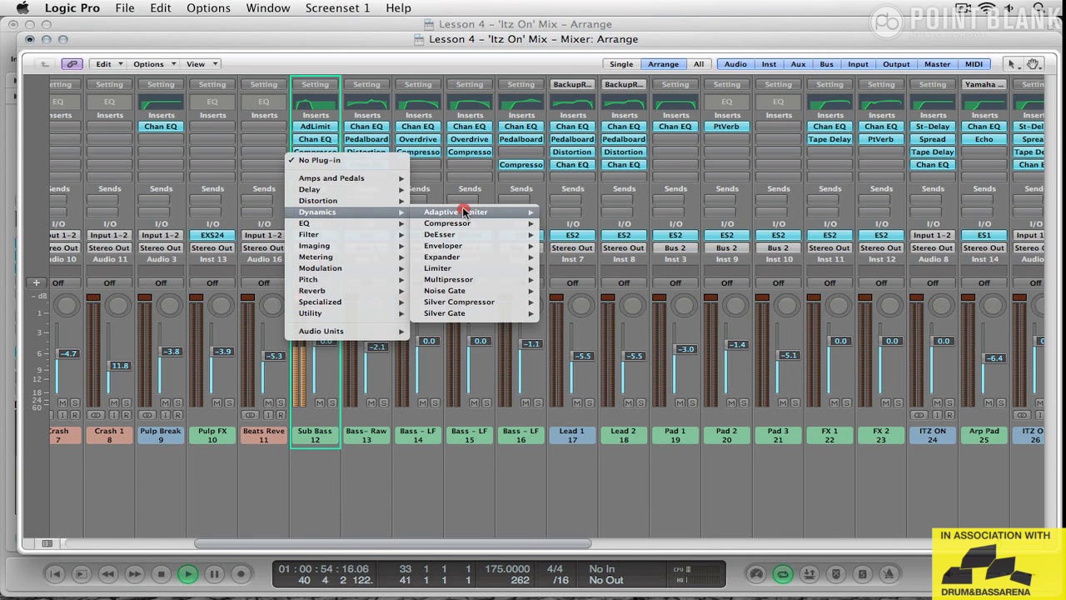
click(560, 206)
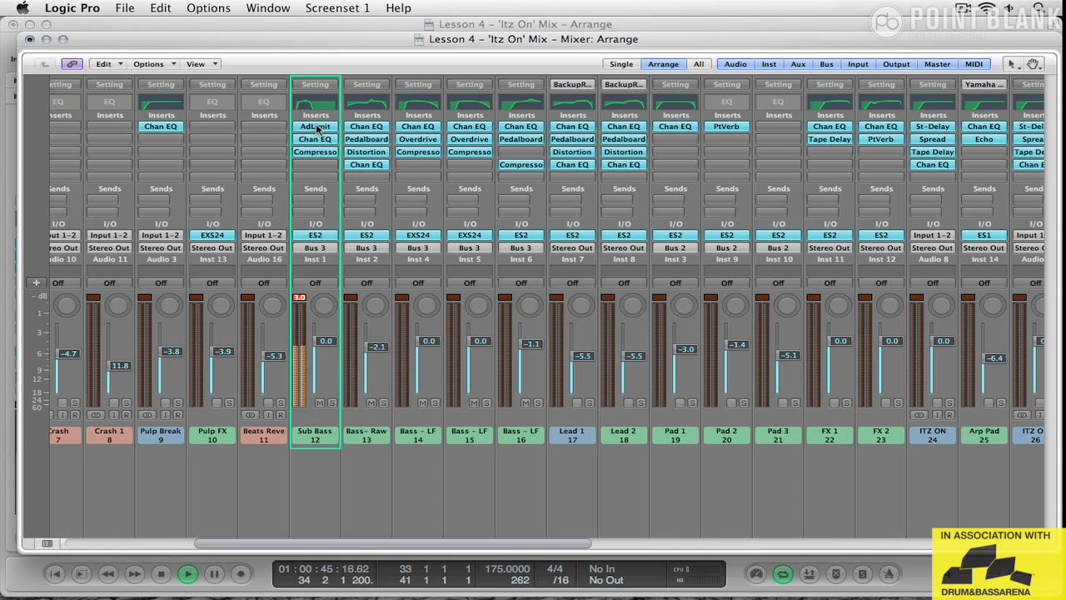
key(super)
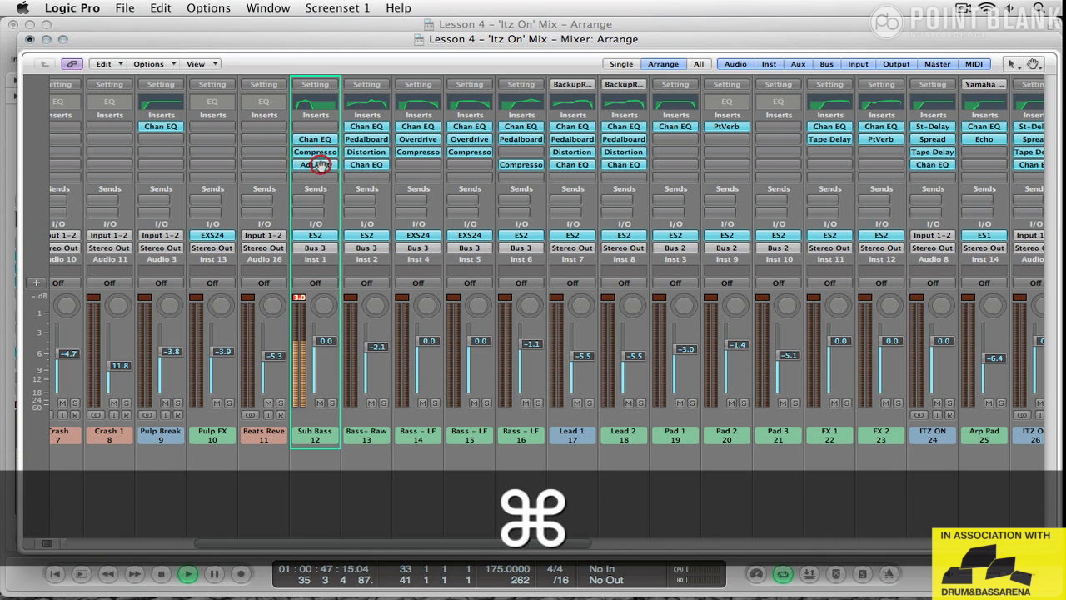
click(302, 297)
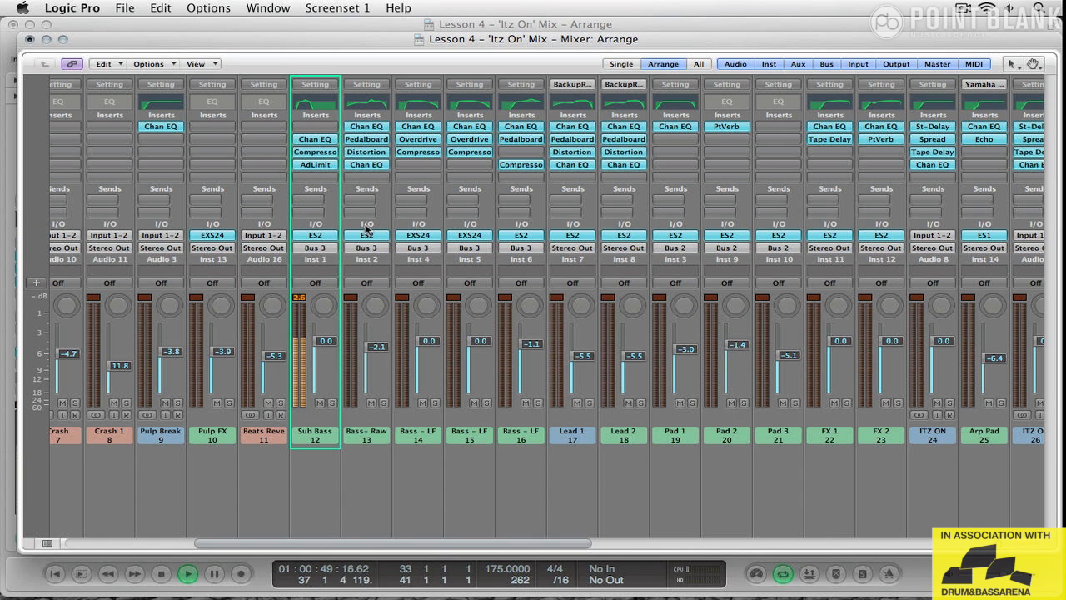
Set the Adaptive Limiter's Input Scale to −2 dB and Gain to 0 dB
click(324, 165)
drag(181, 70, 361, 73)
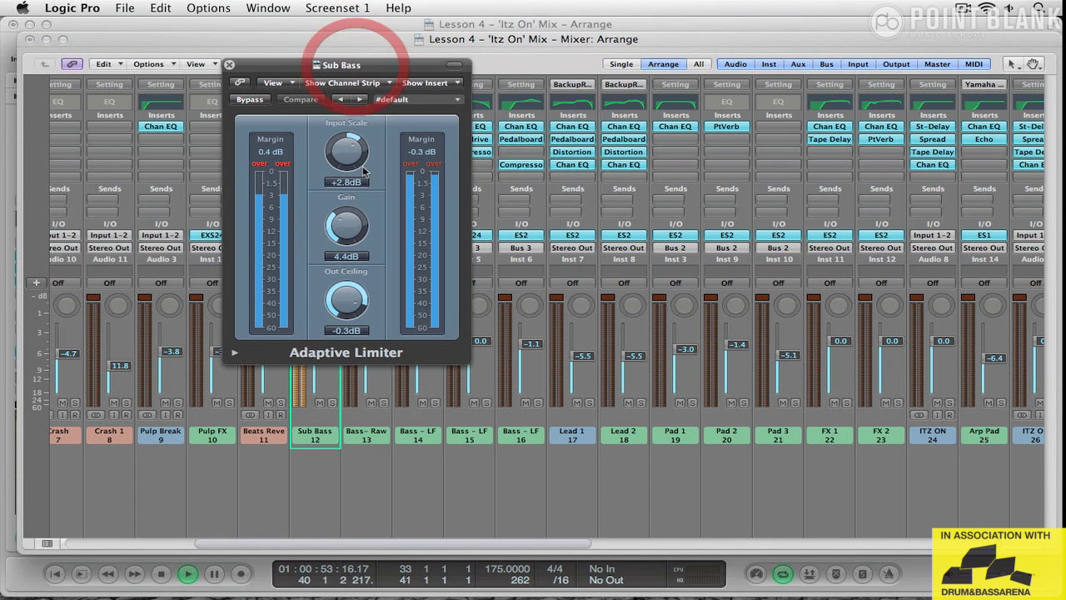
drag(349, 184, 349, 178)
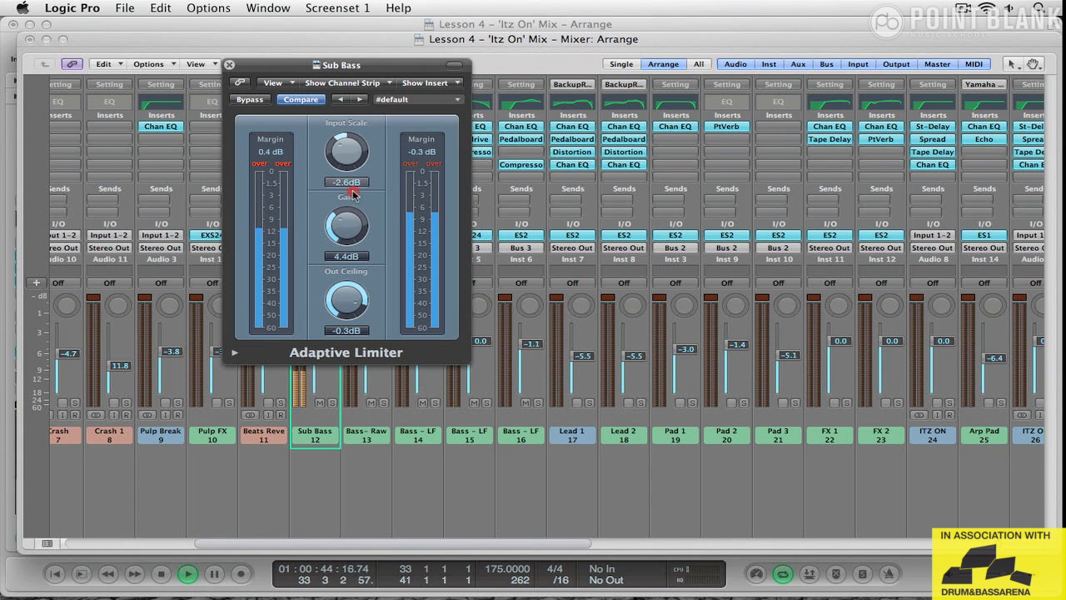
drag(354, 186, 353, 185)
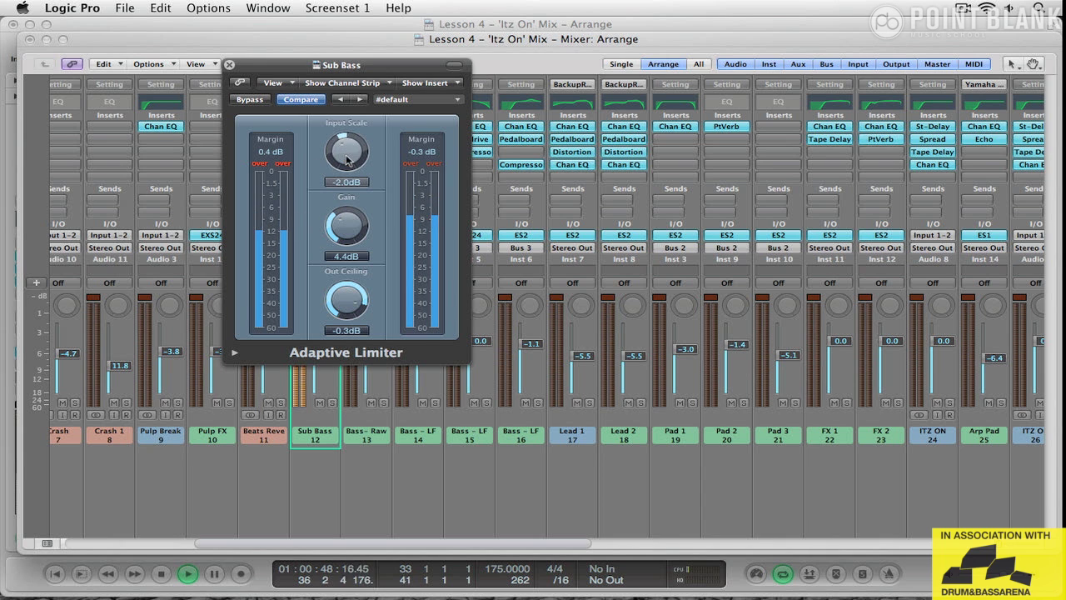
alt+click(346, 225)
drag(296, 69, 540, 65)
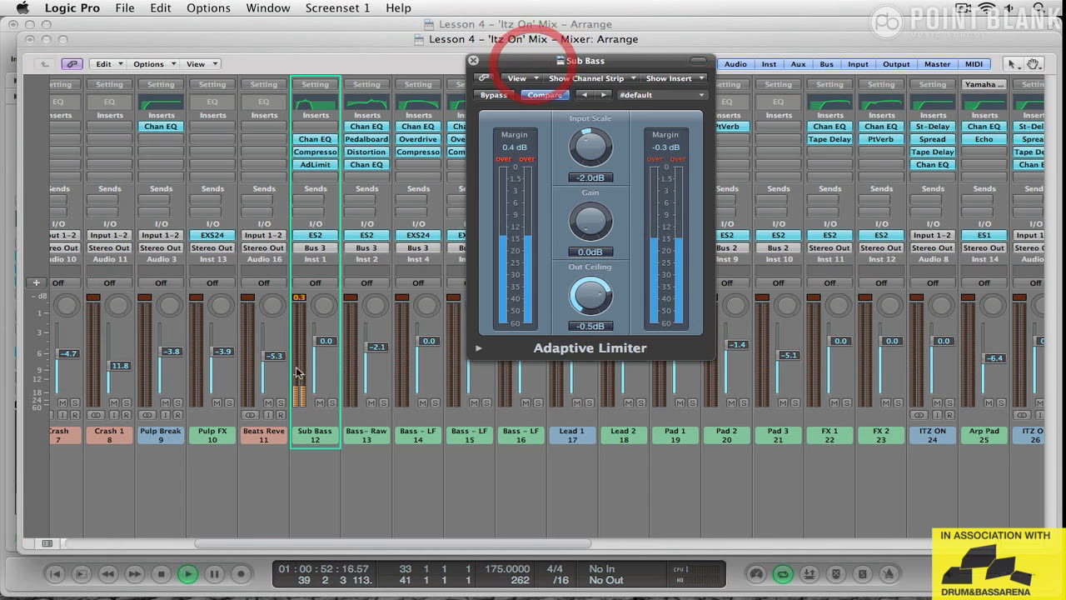
Raise the Sub Bass ES2 output volume to 1.0 dB
click(306, 237)
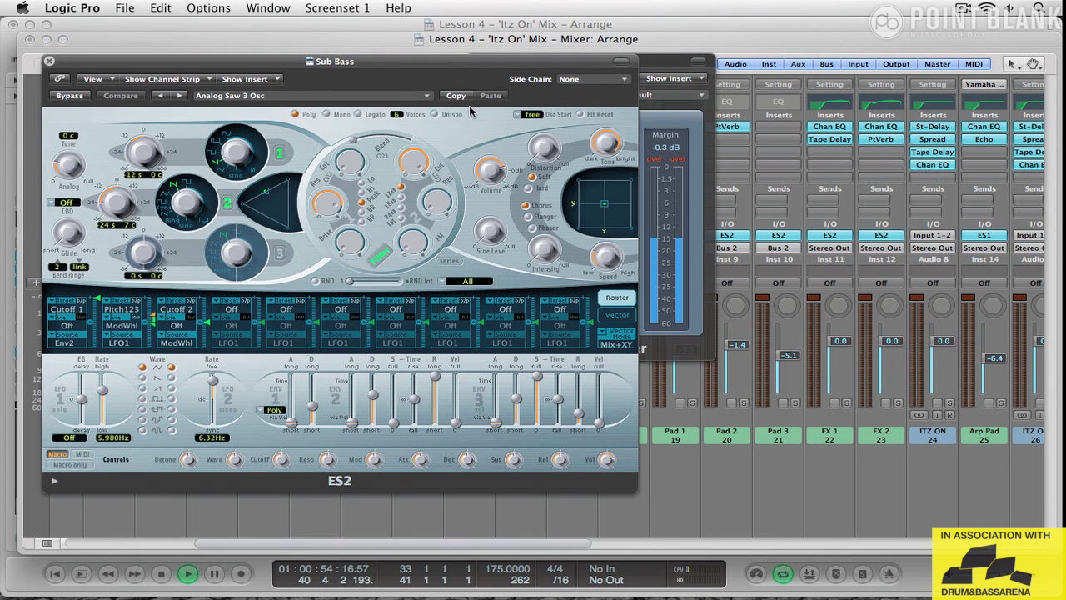
drag(489, 173, 491, 163)
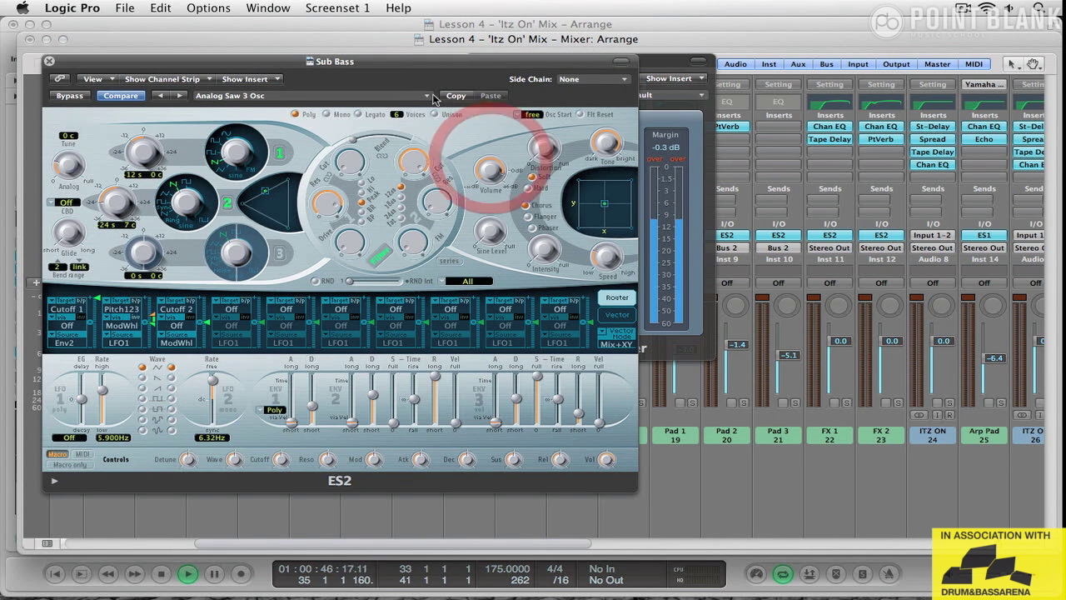
click(48, 61)
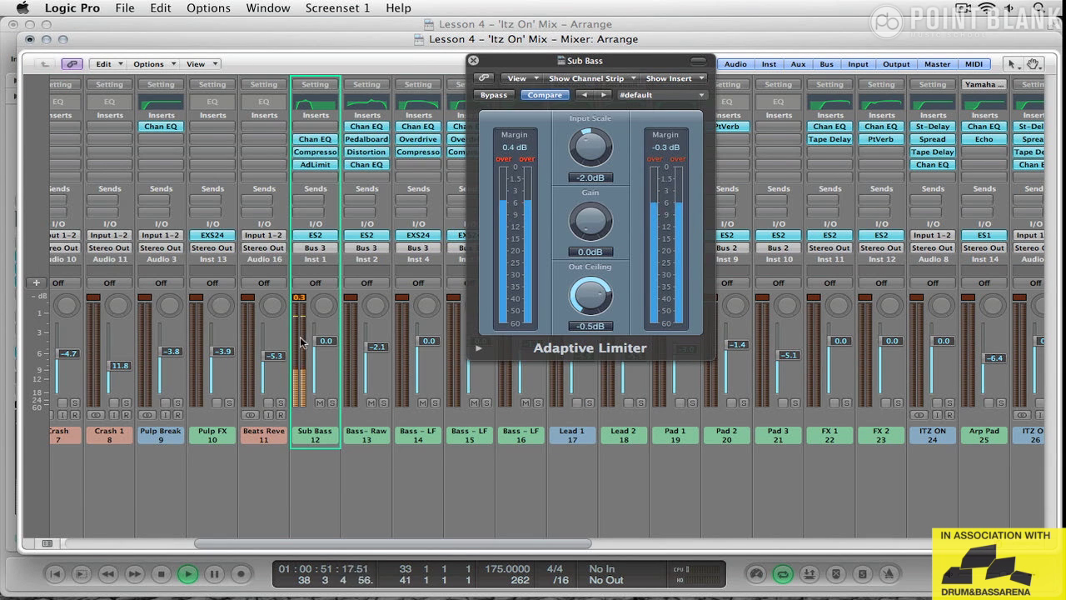
Set the Sub Bass Compressor to 260 ms release, −20 dB threshold and 4.6:1 ratio
click(319, 152)
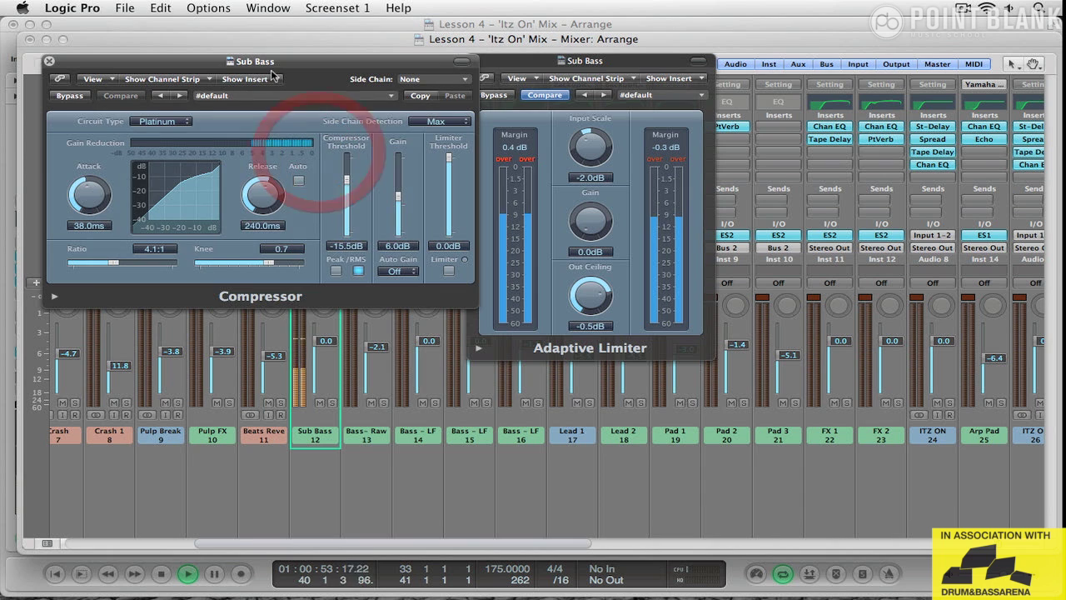
drag(267, 60, 381, 61)
drag(393, 194, 391, 187)
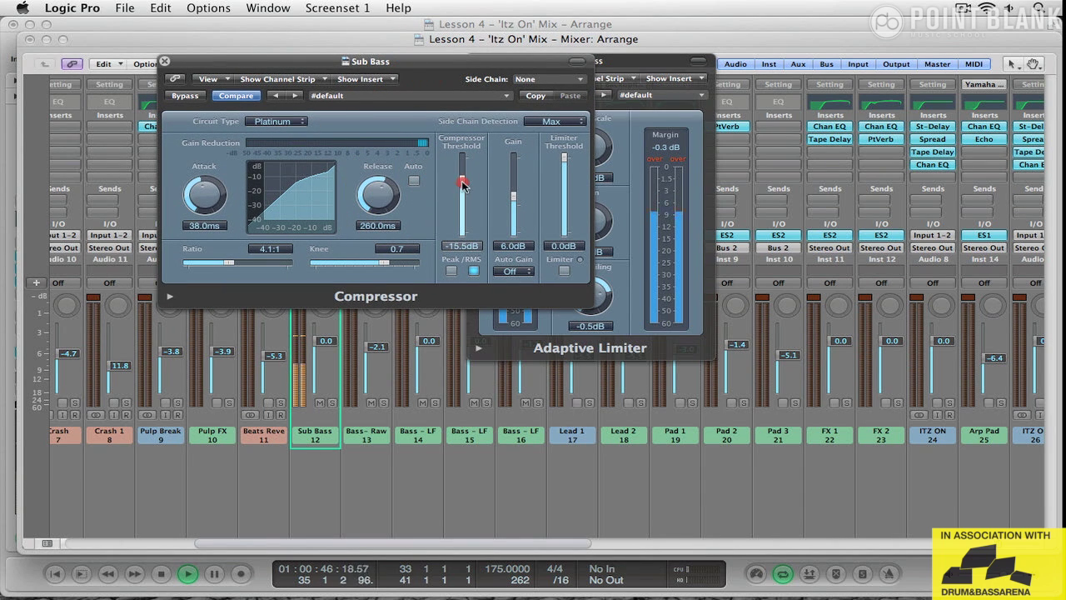
drag(463, 190, 462, 191)
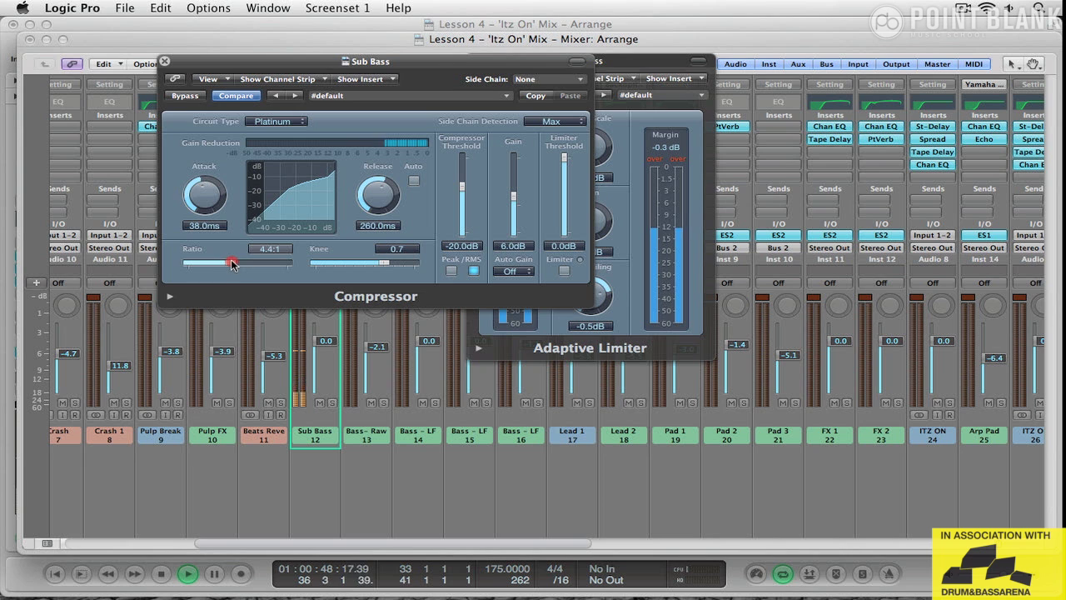
drag(231, 263, 234, 263)
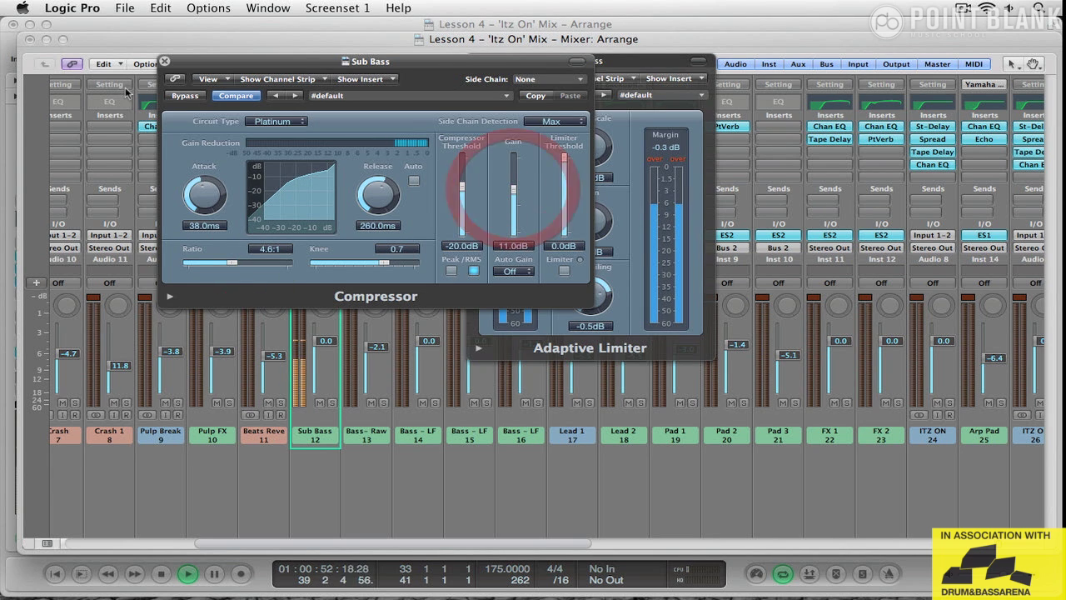
Close the plug-in windows and add a stereo Limiter to Sub Bass
click(164, 63)
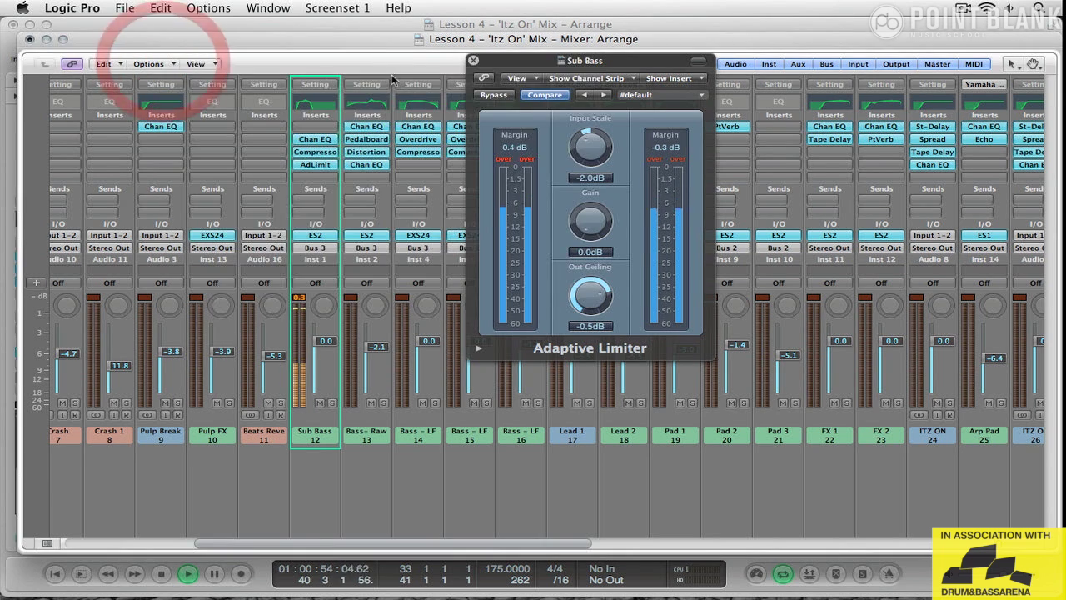
click(474, 61)
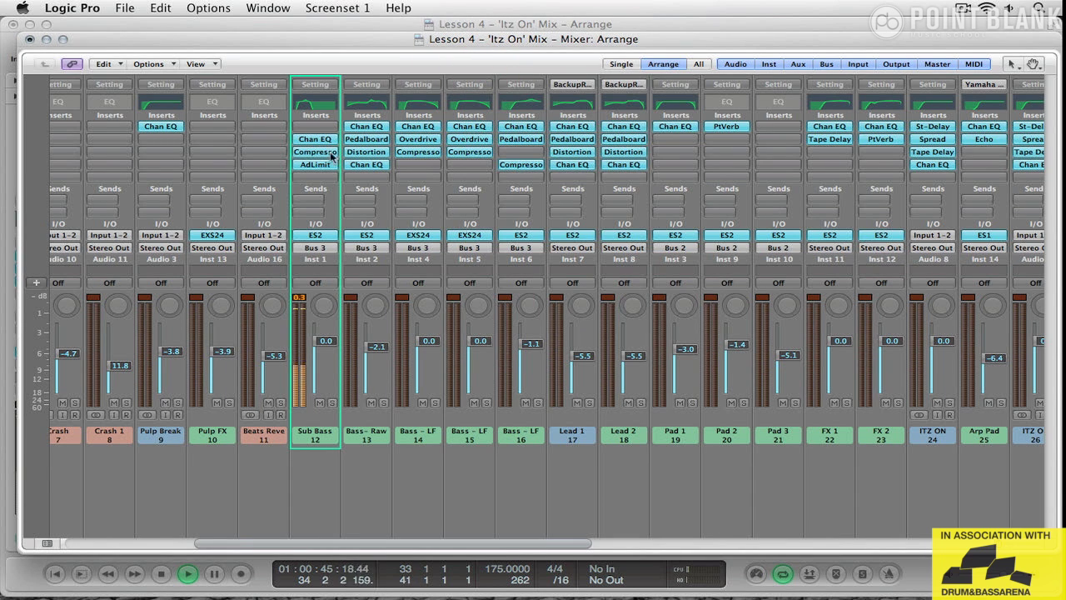
click(322, 177)
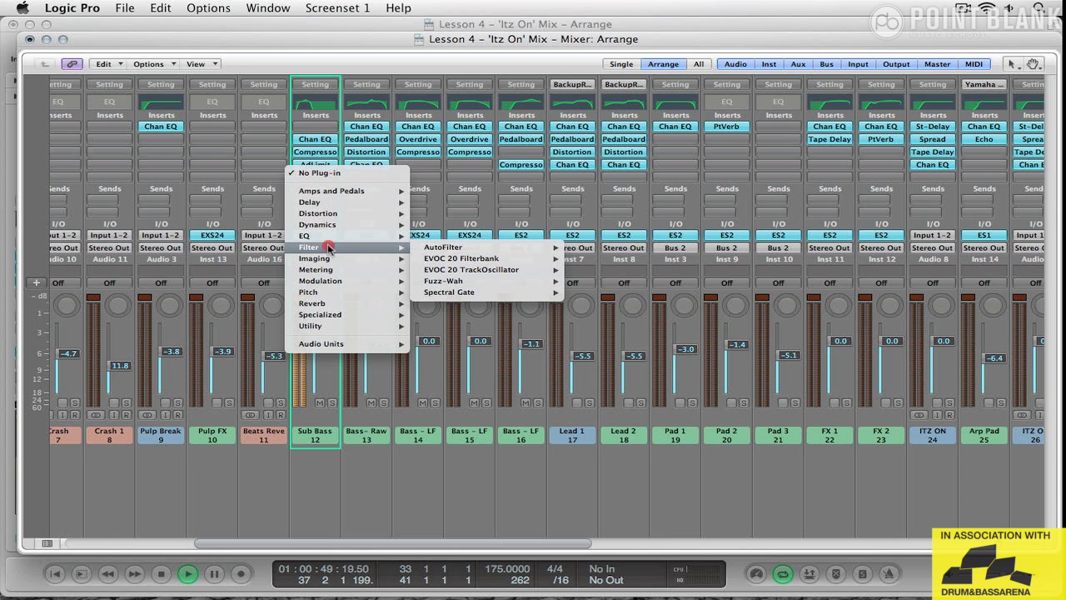
mouse_move(333, 225)
mouse_move(474, 281)
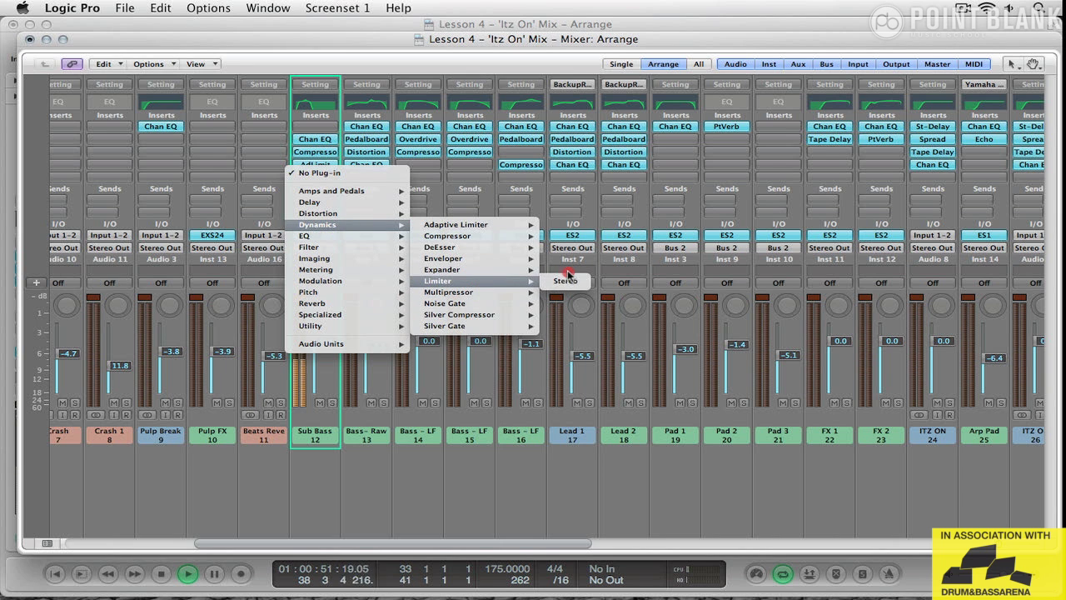
click(568, 281)
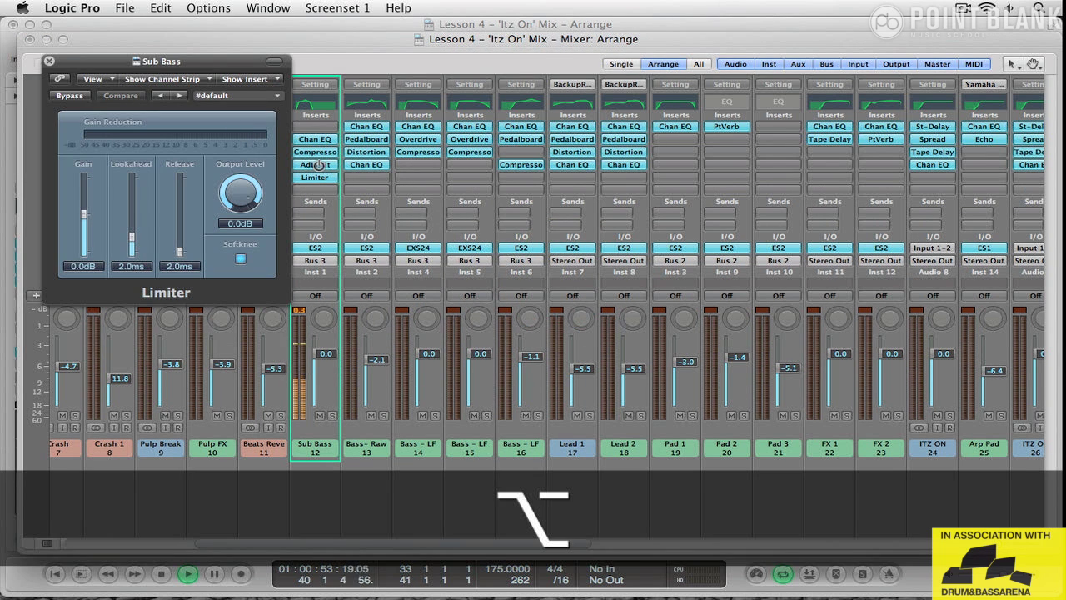
Remove the Adaptive Limiter from the Sub Bass channel
alt+click(318, 164)
drag(196, 59, 517, 71)
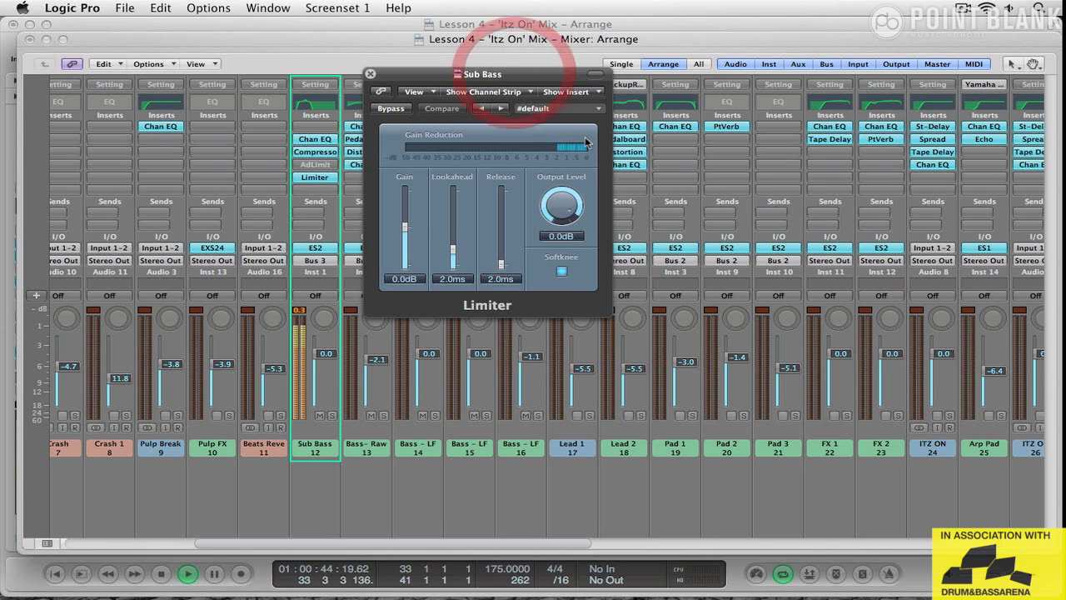
alt+click(310, 166)
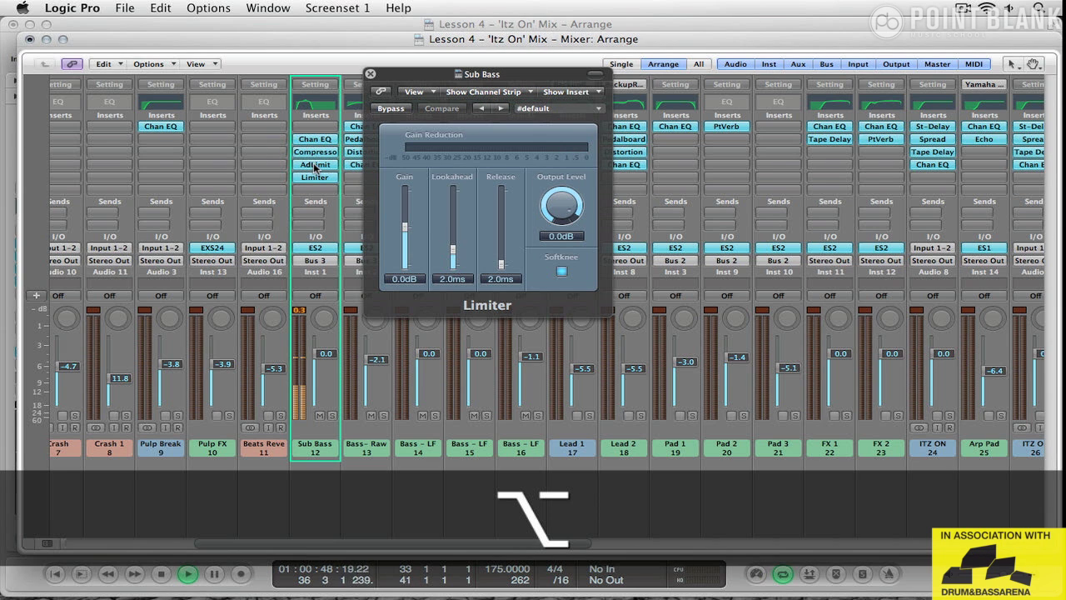
click(314, 166)
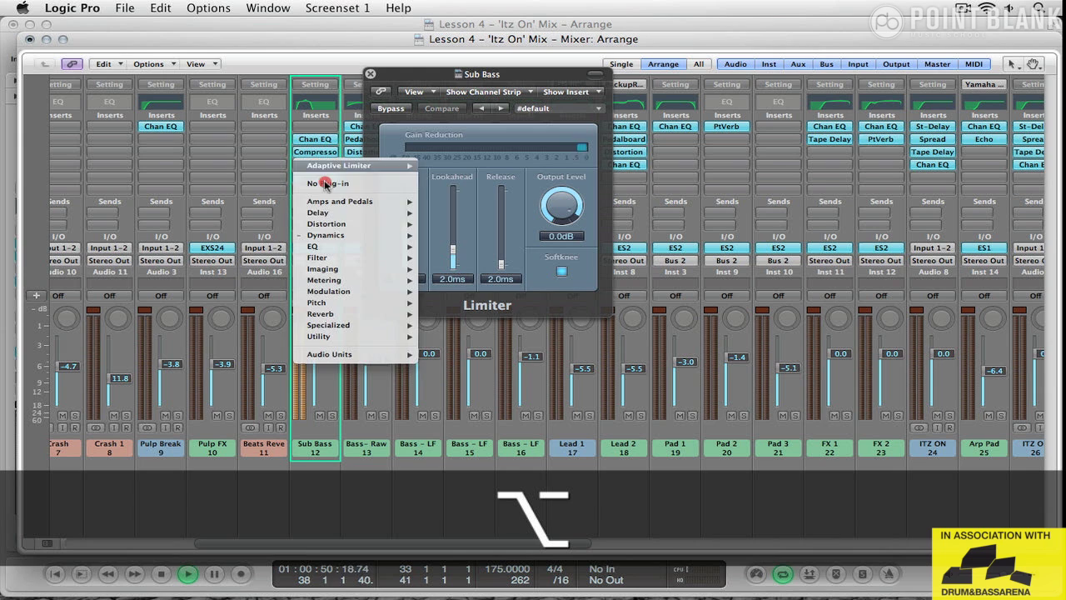
click(327, 187)
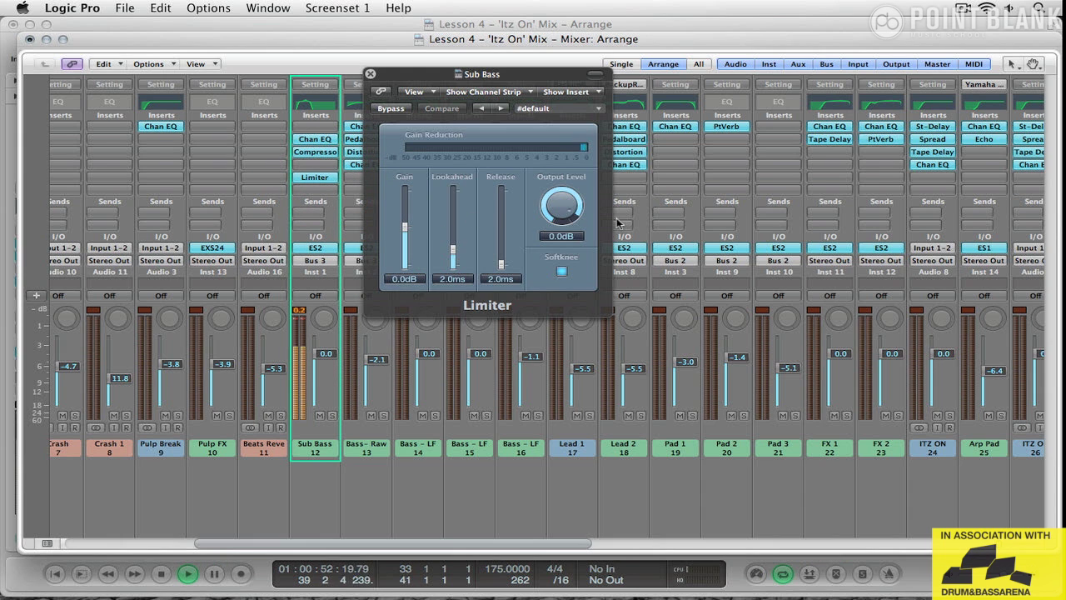
Set the Limiter to +3.5 dB gain and −3.1 dB output with soft knee off
drag(561, 207, 565, 234)
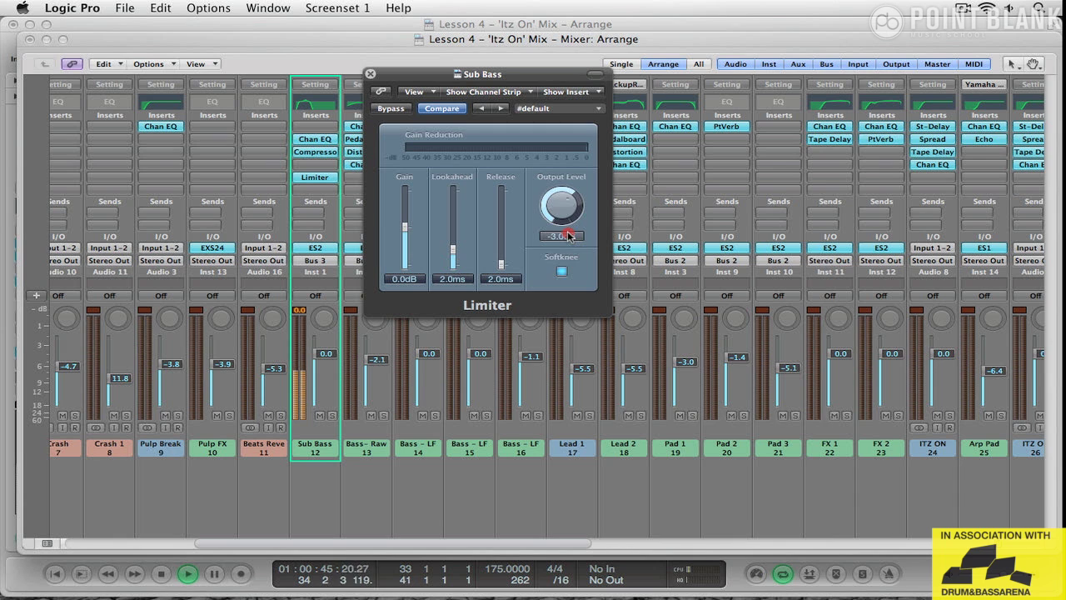
drag(569, 235, 568, 236)
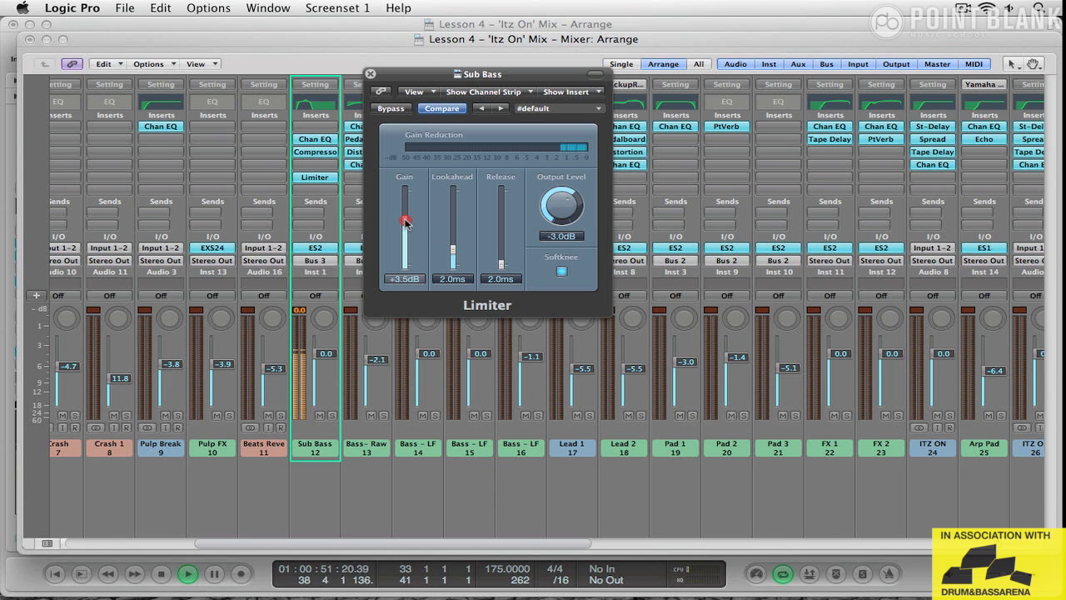
drag(406, 221, 406, 222)
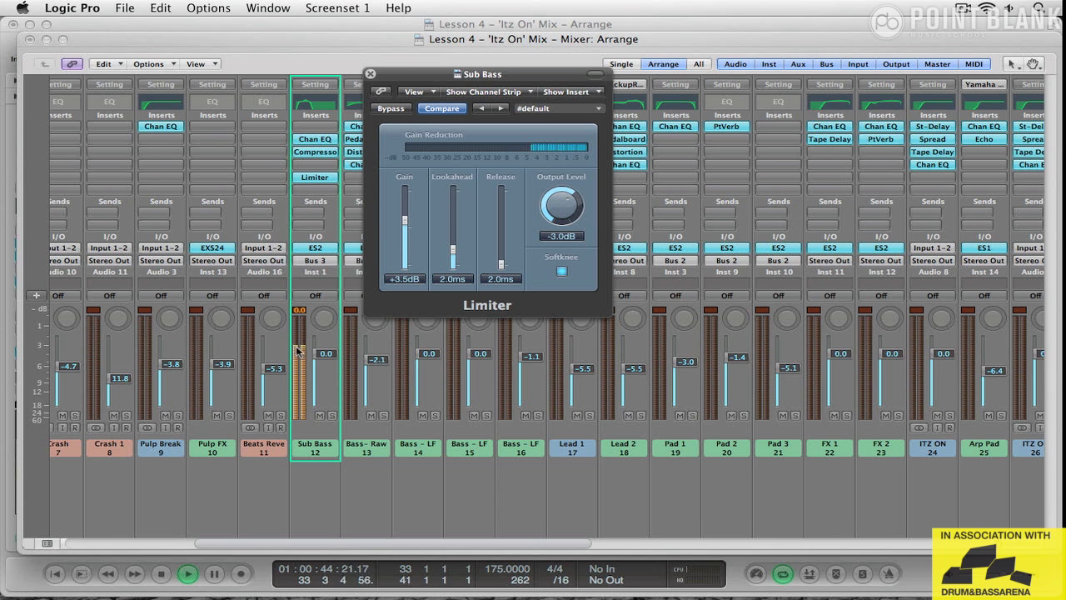
drag(566, 204, 566, 204)
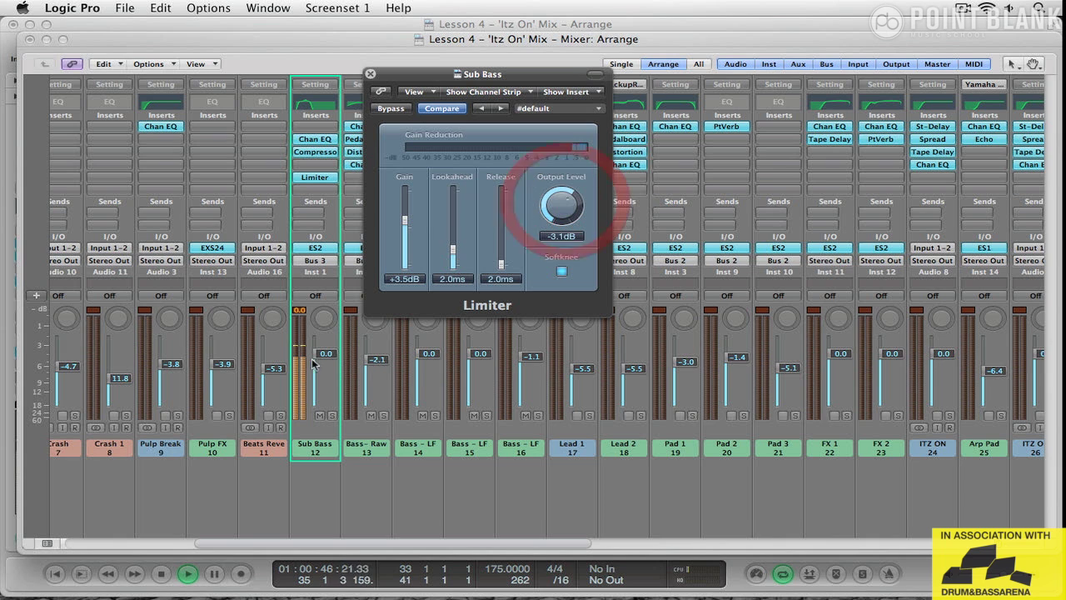
click(562, 272)
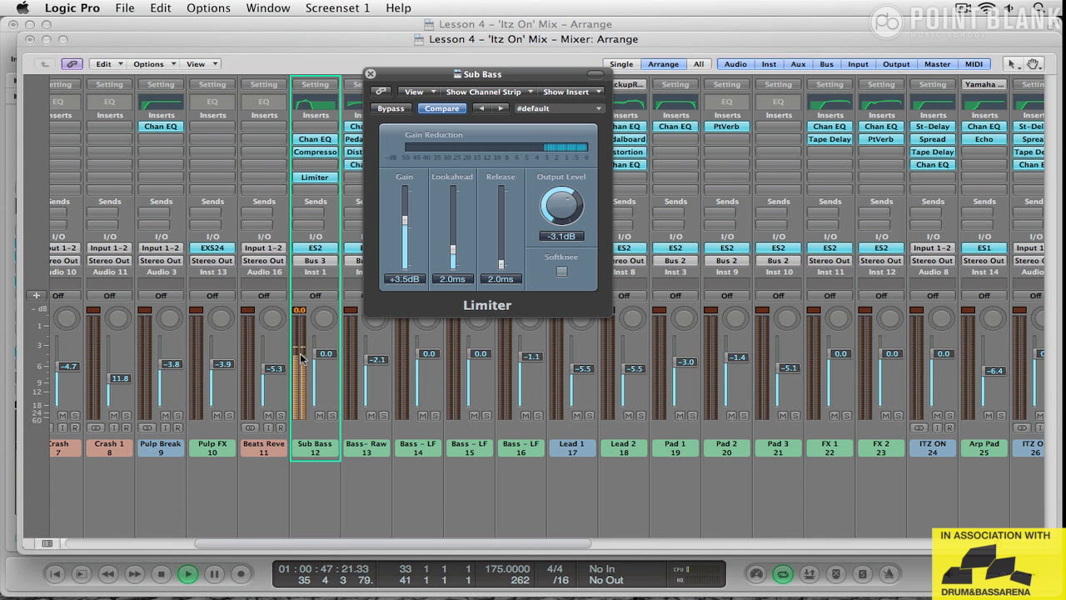
click(370, 74)
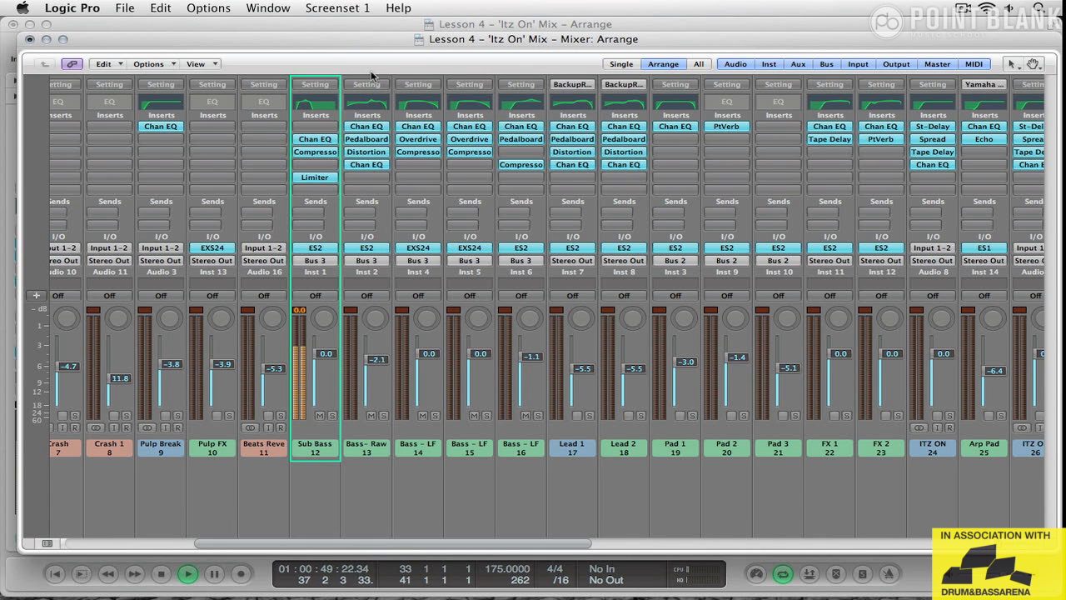
Unmute Bass- Rawr and lower its fader to about −4.6 dB
click(30, 40)
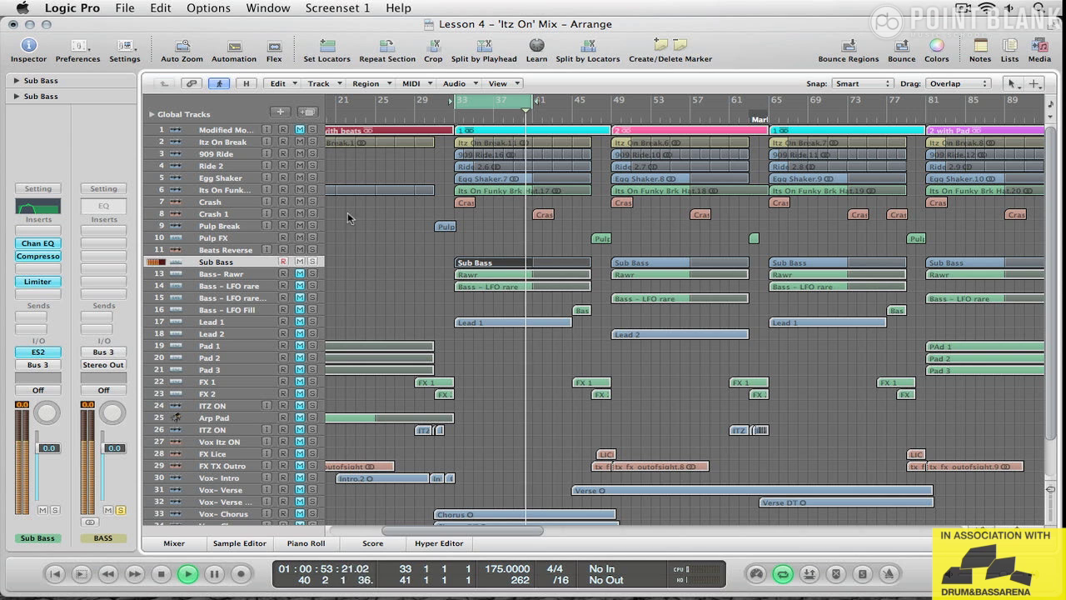
click(299, 274)
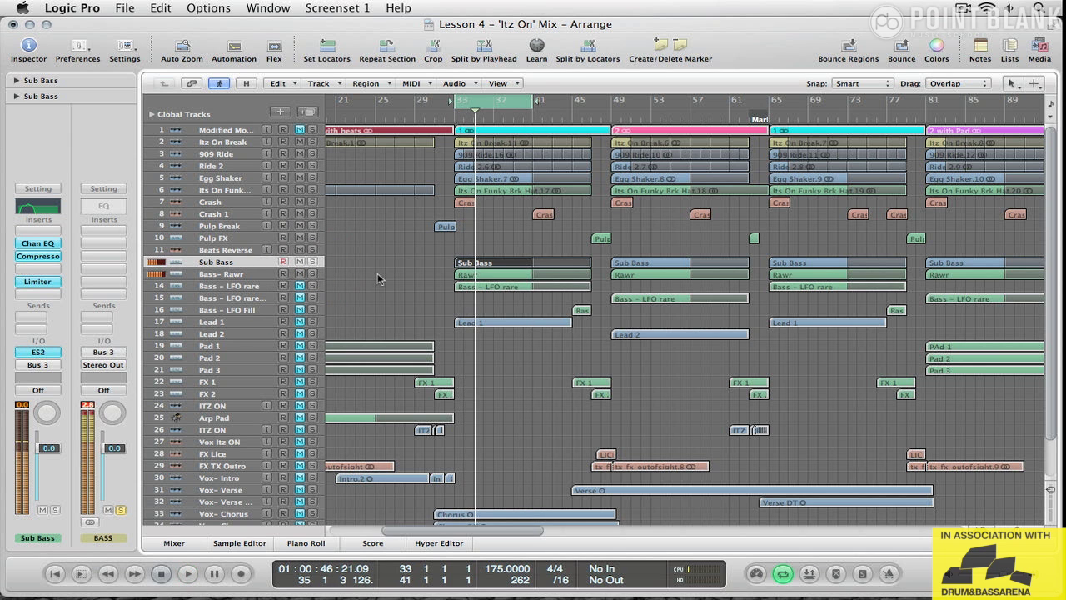
key(super+2)
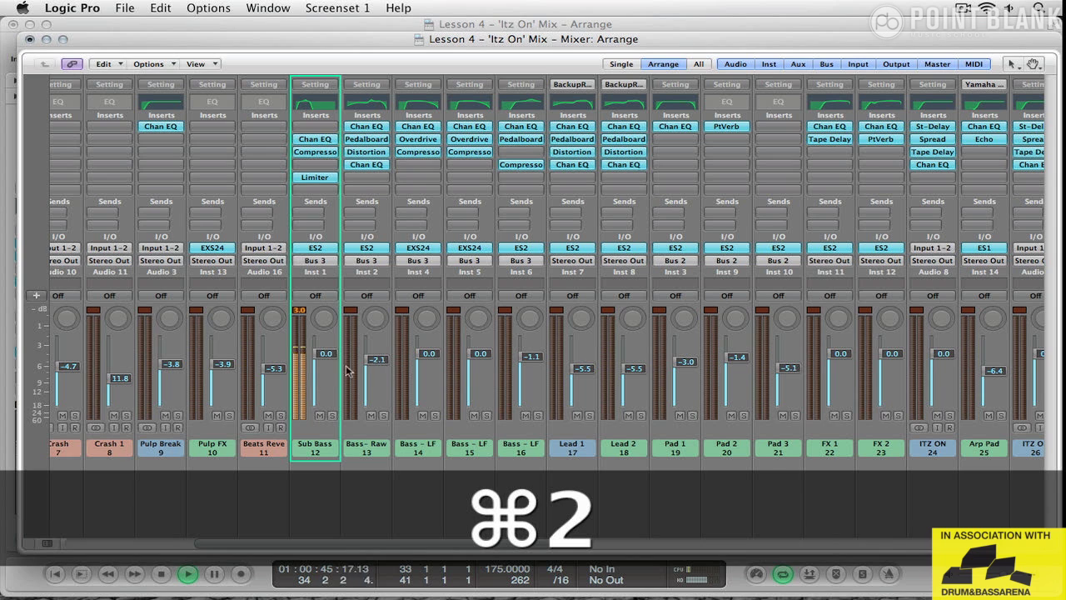
mouse_move(379, 367)
mouse_down()
mouse_move(379, 399)
mouse_move(378, 388)
mouse_up()
click(380, 375)
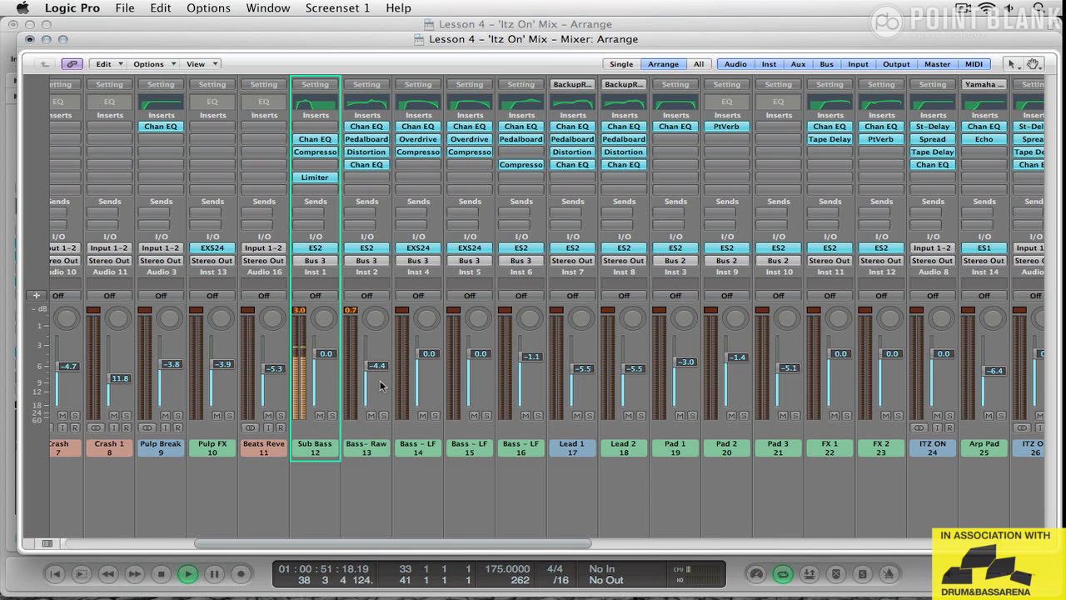
Insert a stereo PlatinumVerb on Bass- Rawr
click(368, 176)
mouse_move(373, 215)
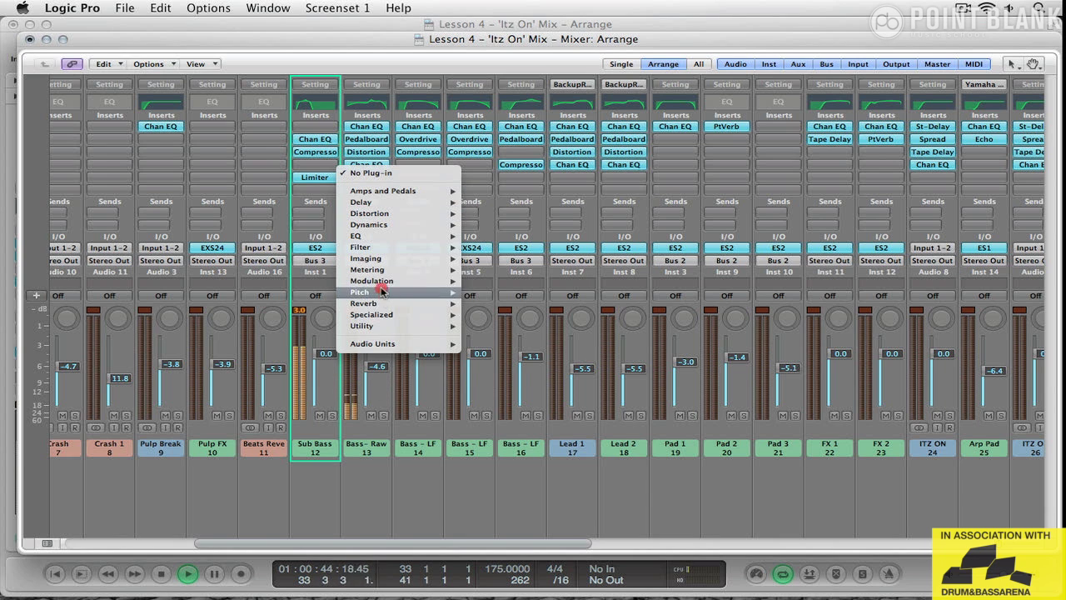
mouse_move(366, 303)
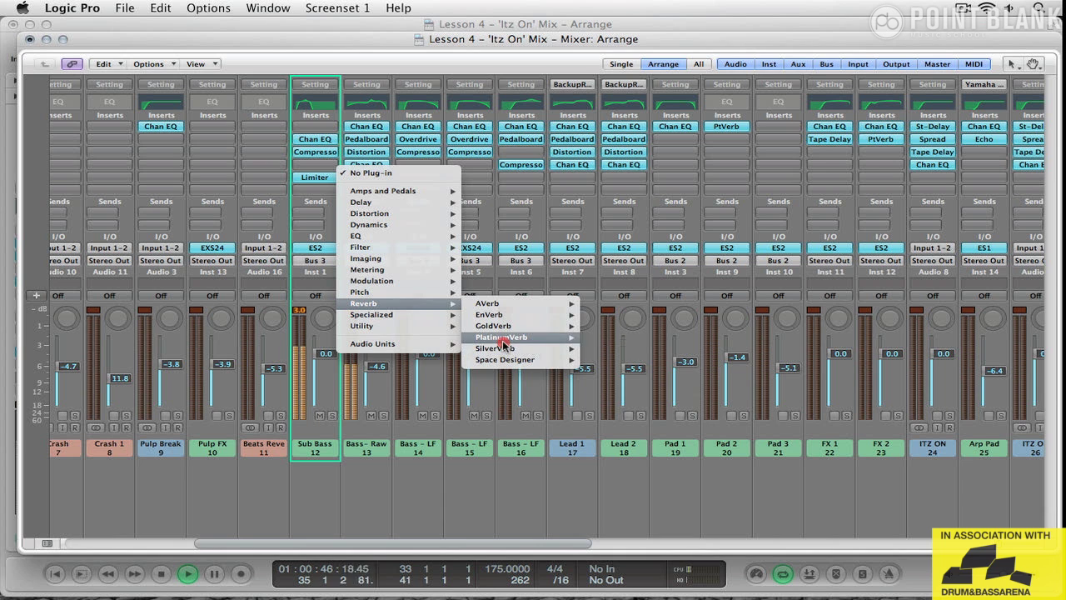
mouse_move(505, 337)
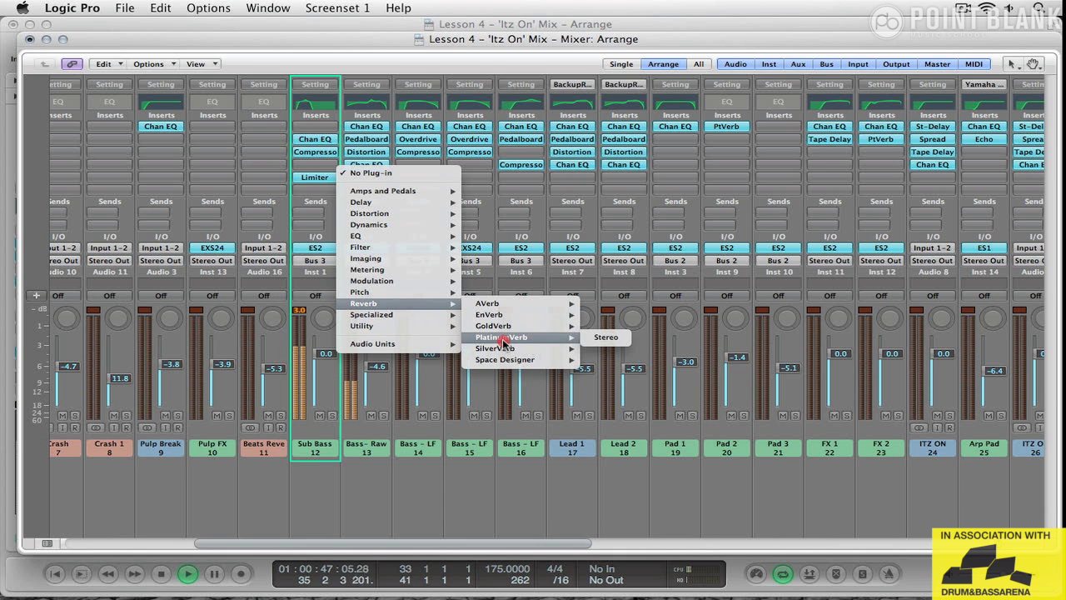
click(613, 338)
Set the PlatinumVerb to 14% wet and 0.85 s reverb time
drag(192, 55, 520, 59)
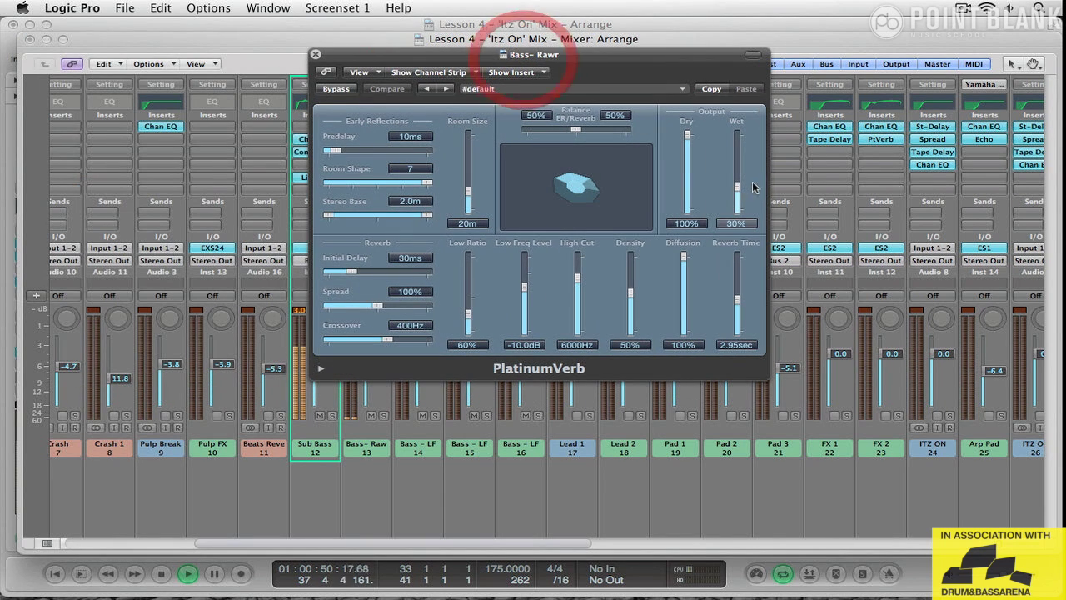
drag(736, 185, 740, 208)
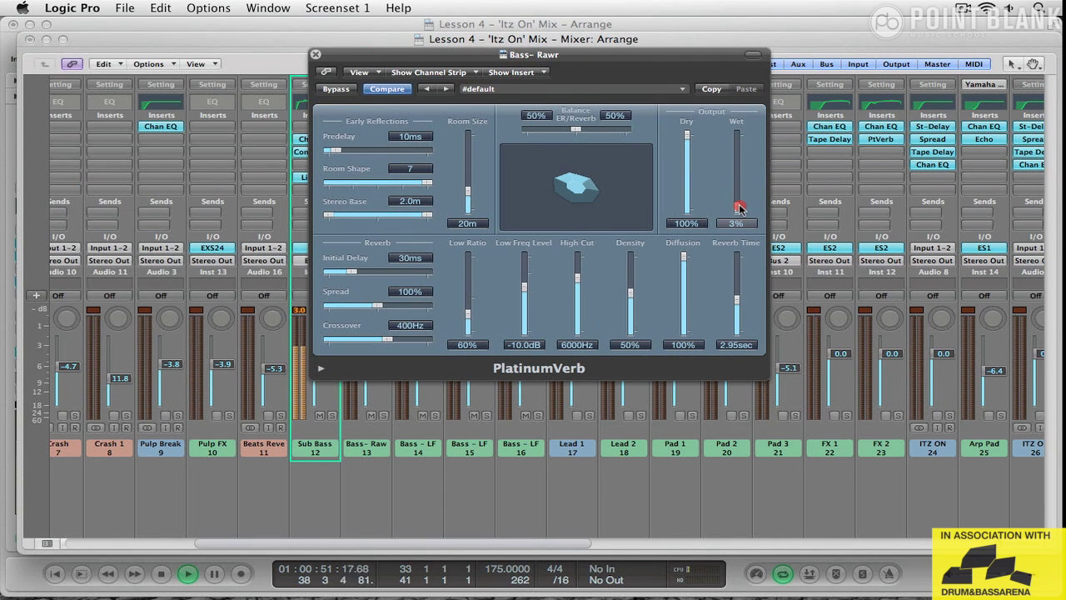
click(737, 301)
drag(737, 208, 739, 194)
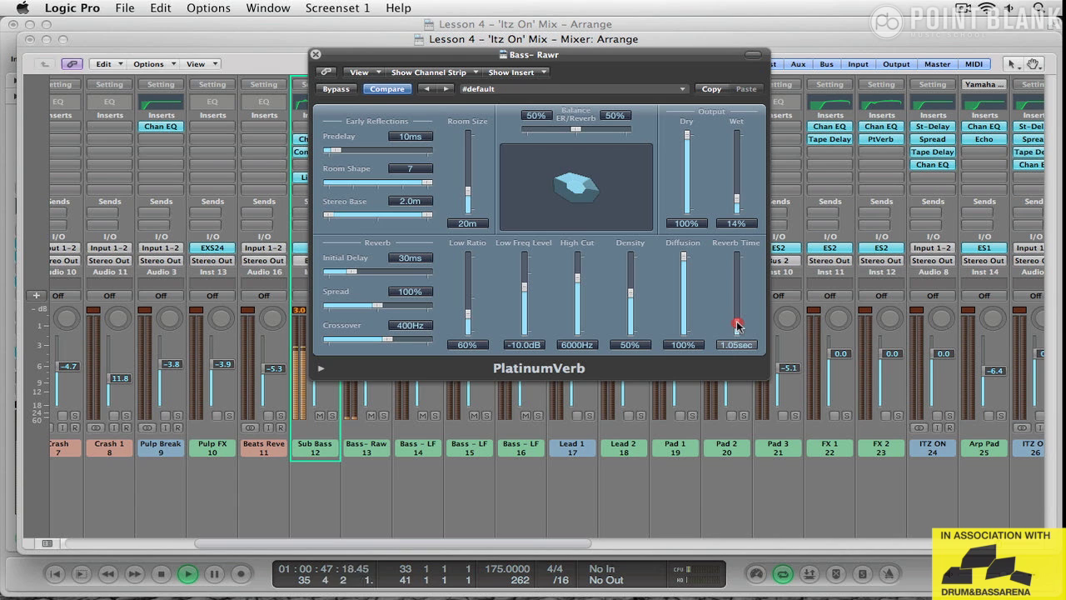
drag(739, 326, 738, 330)
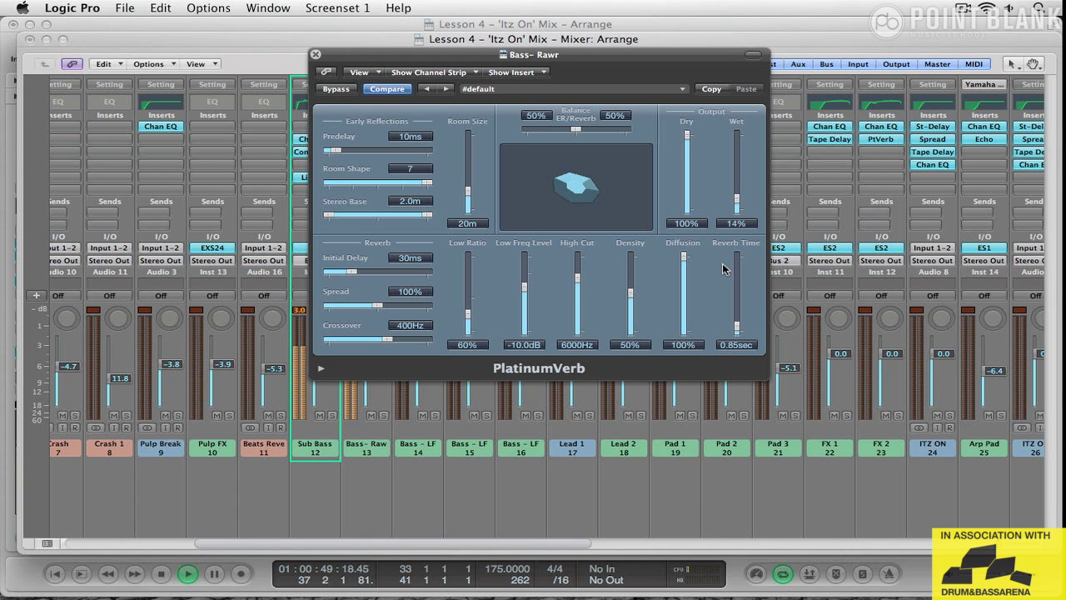
Shorten the Bass - Rawr PlatinumVerb reverb time to 0.80 seconds
click(316, 55)
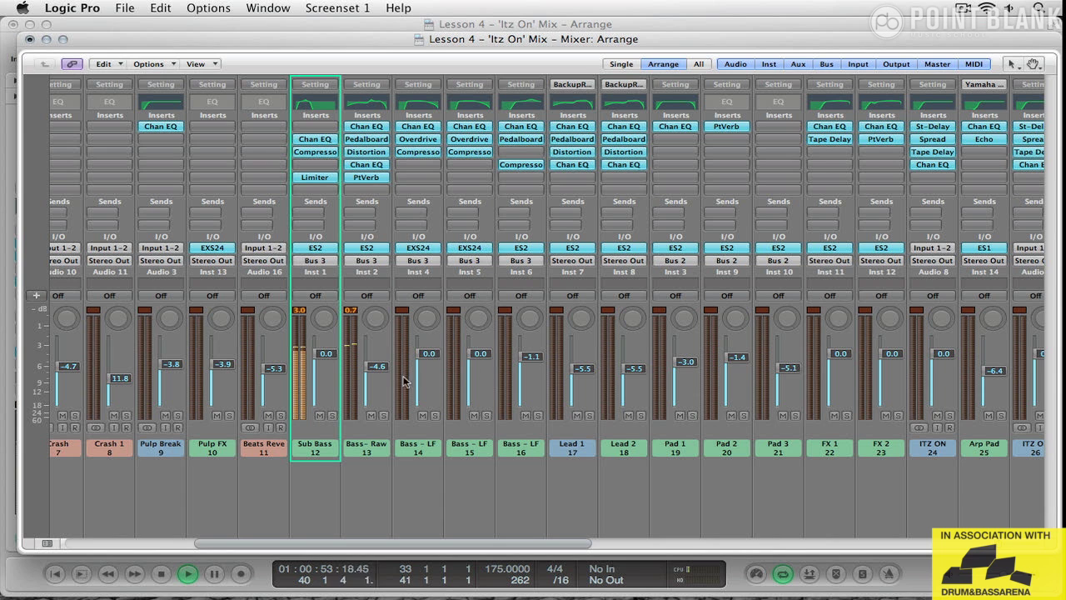
click(376, 177)
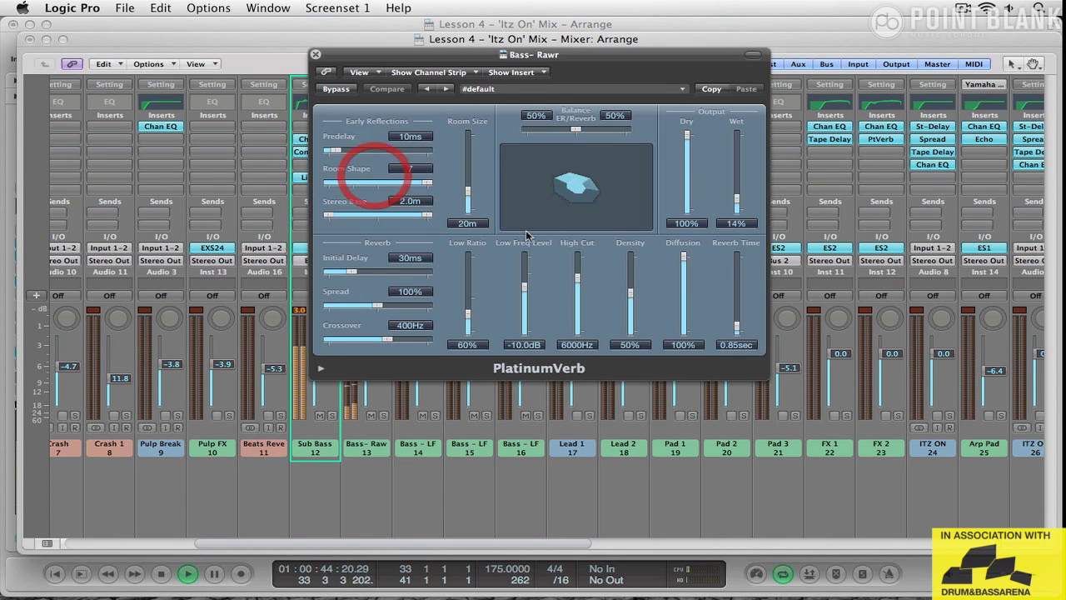
click(738, 327)
click(315, 55)
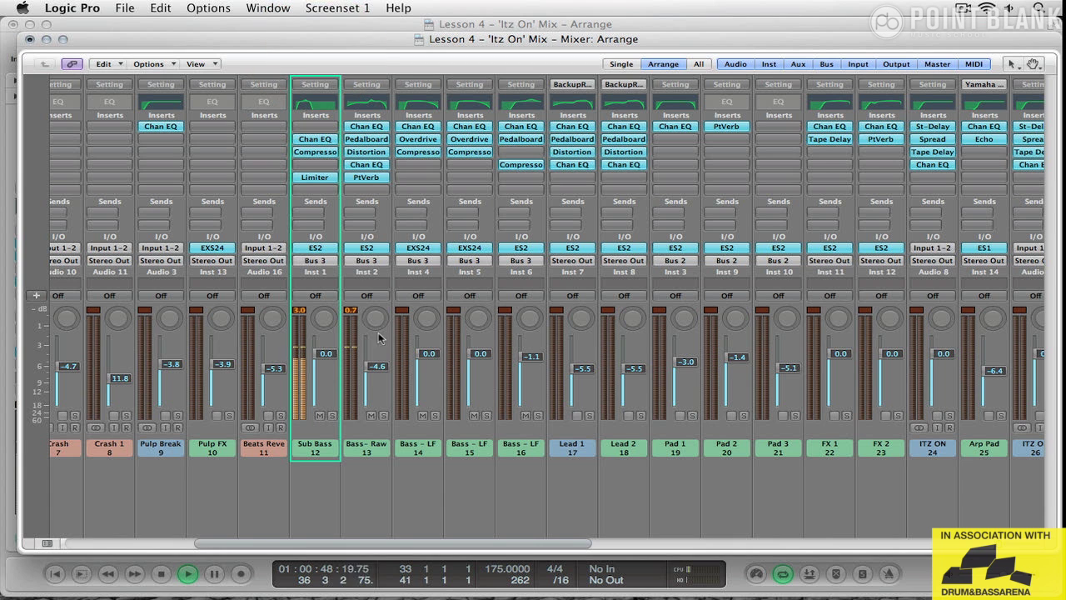
Back in the arrangement, toggle mute on track 16
click(367, 377)
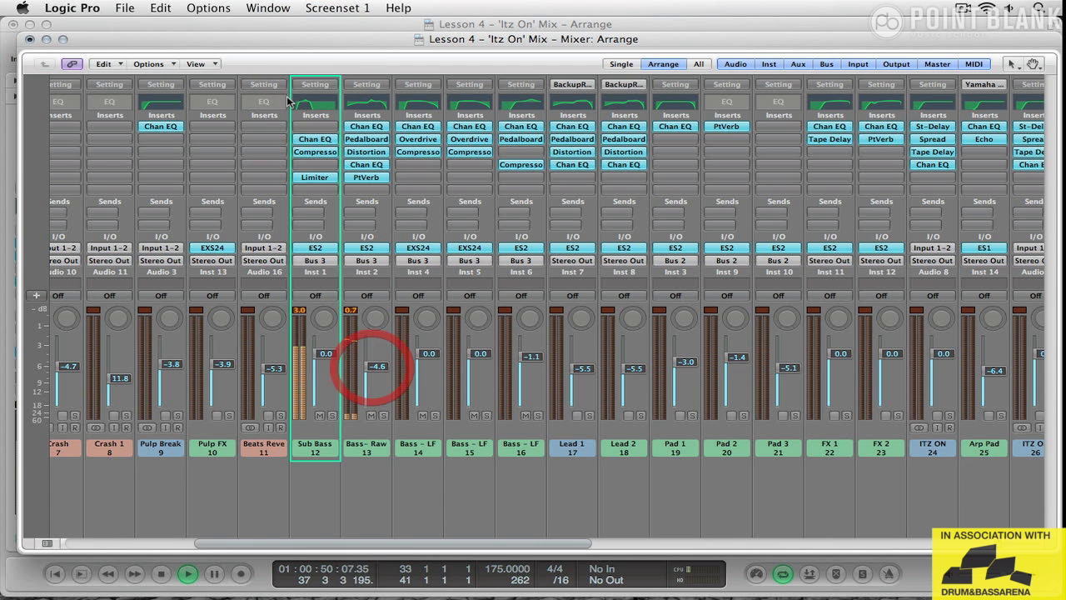
click(29, 40)
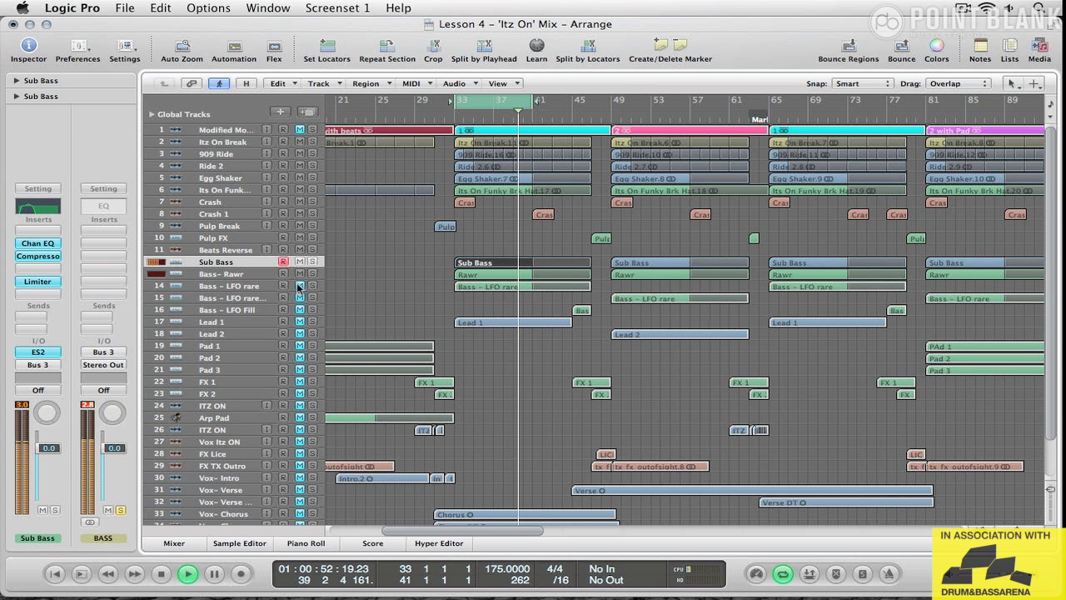
click(301, 310)
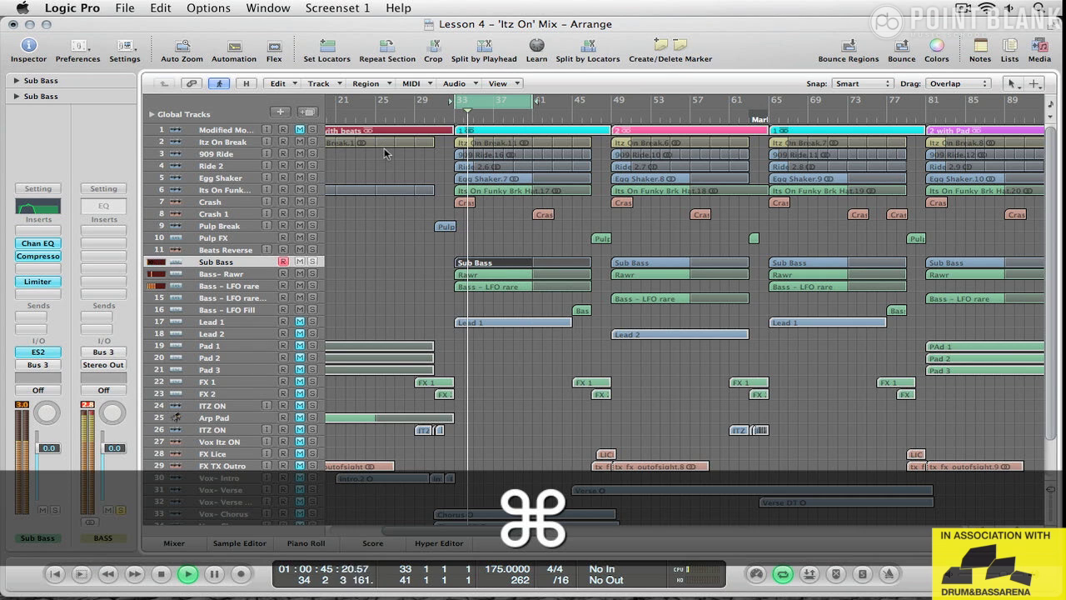
Set the Bass - LFO rare channel's compressor gain to 0.0 dB
key(super+2)
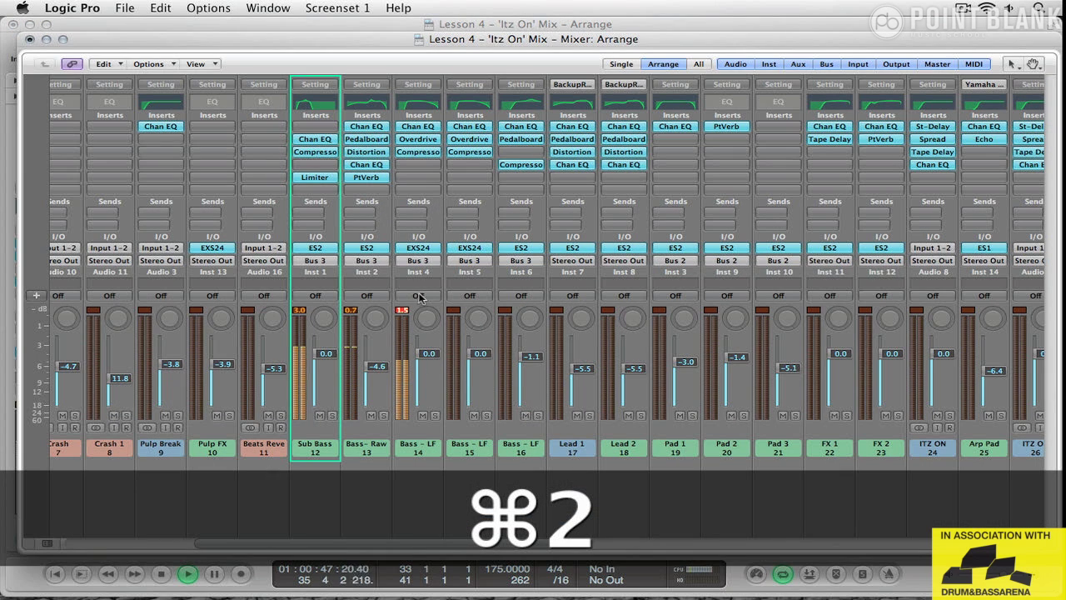
click(400, 310)
click(410, 152)
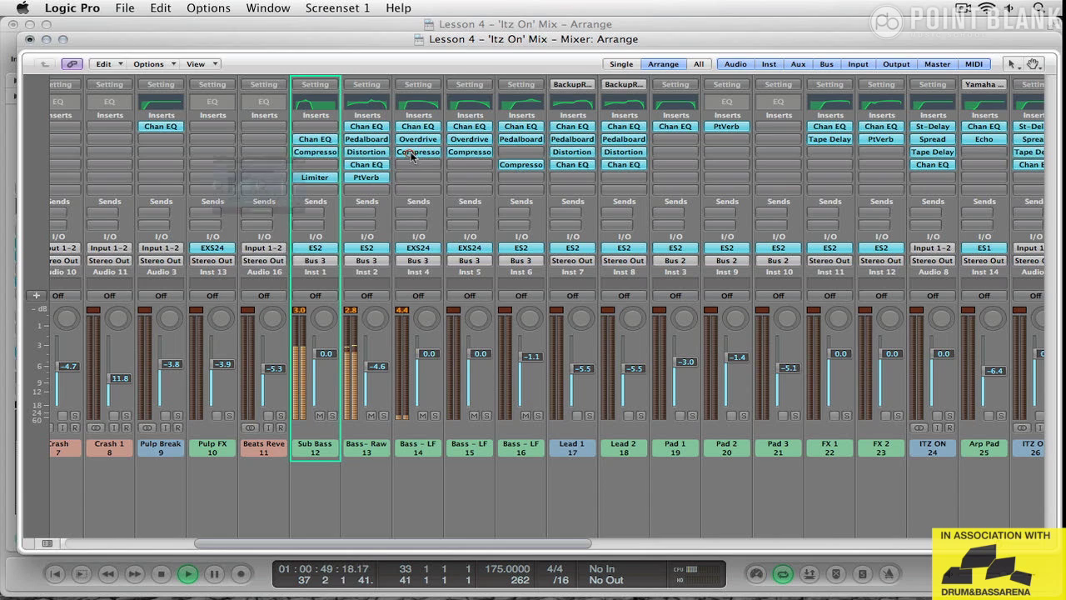
click(399, 205)
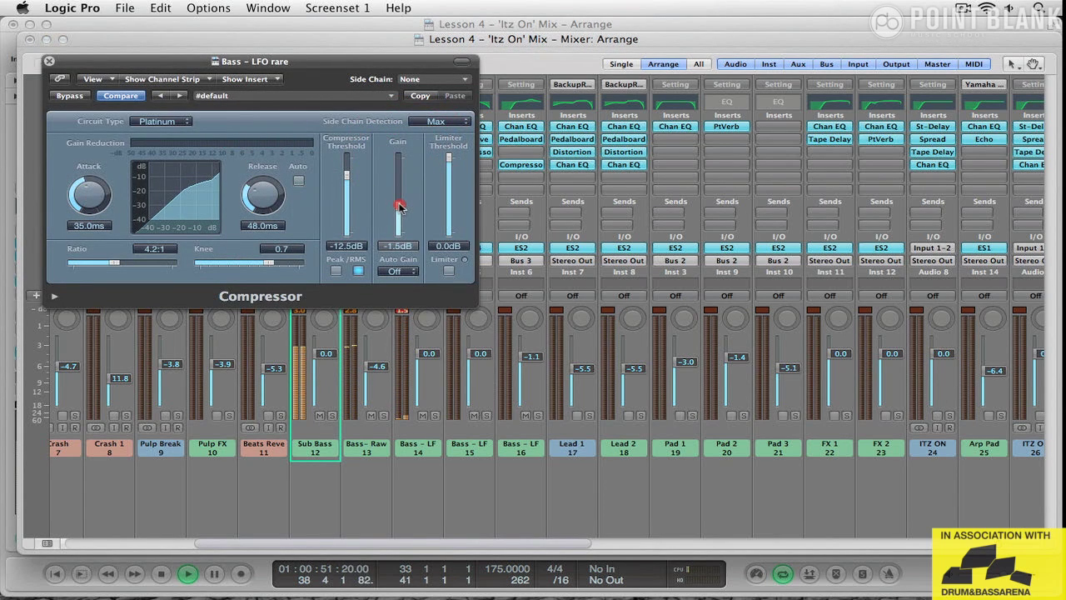
click(48, 62)
Lower the Bass - LFO rare fader to -2.8 dB and close the mixer
drag(429, 353, 429, 357)
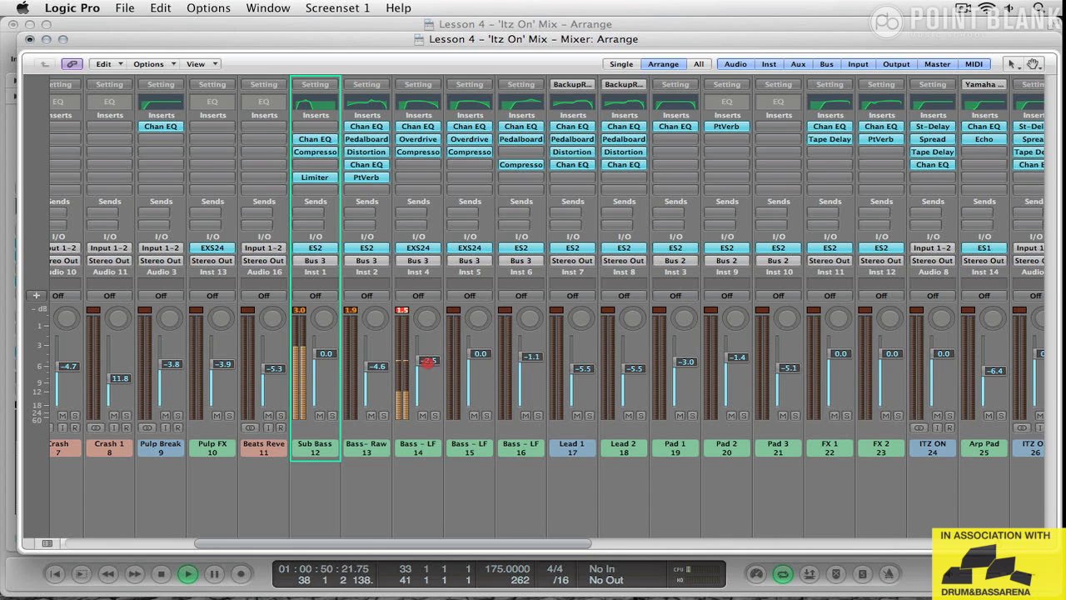
drag(429, 360, 428, 363)
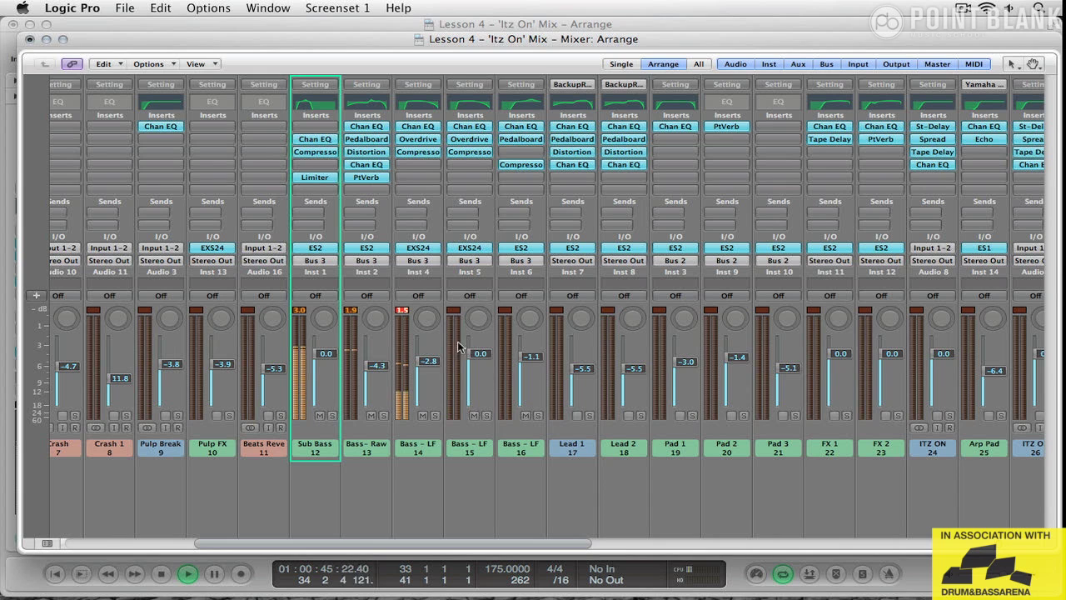
click(28, 41)
Shift the cycle to later bars, then lower the second Bass - LF channel to -2.8 dB
drag(479, 97, 630, 88)
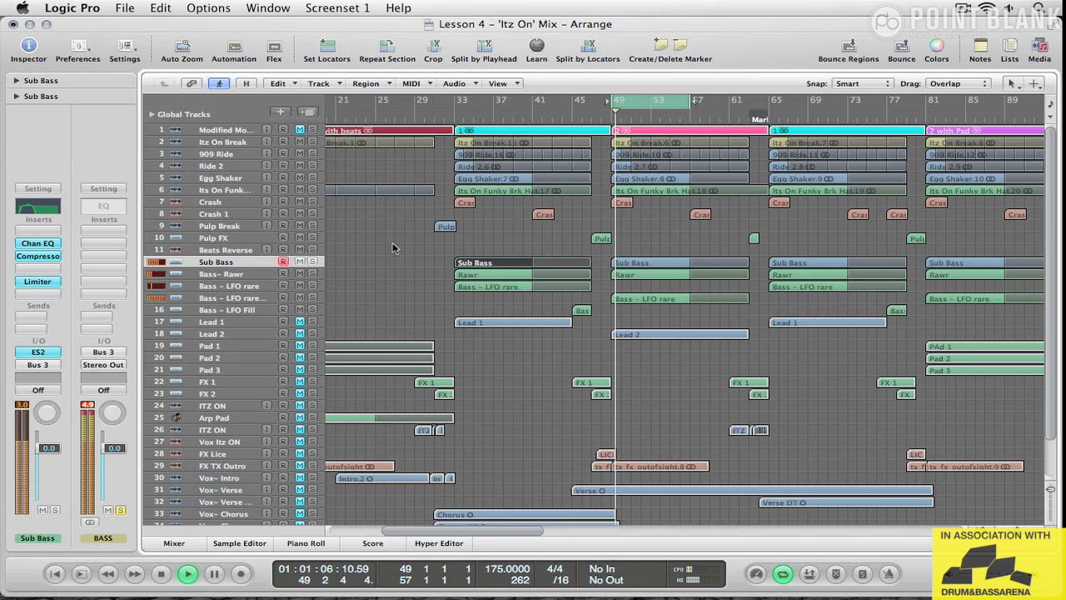
key(super+2)
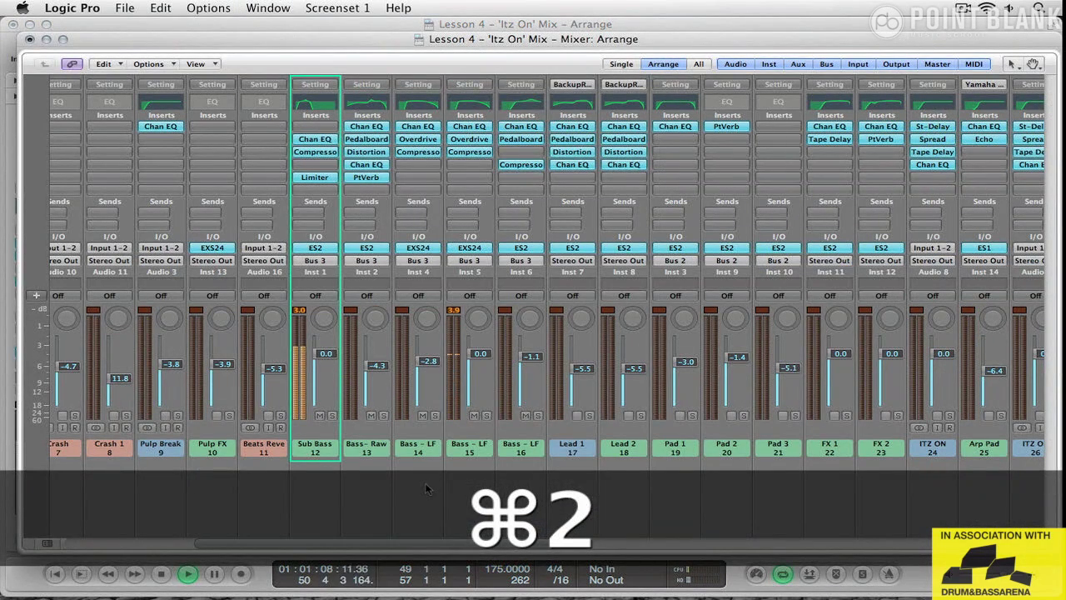
drag(426, 489, 471, 429)
click(456, 479)
click(475, 356)
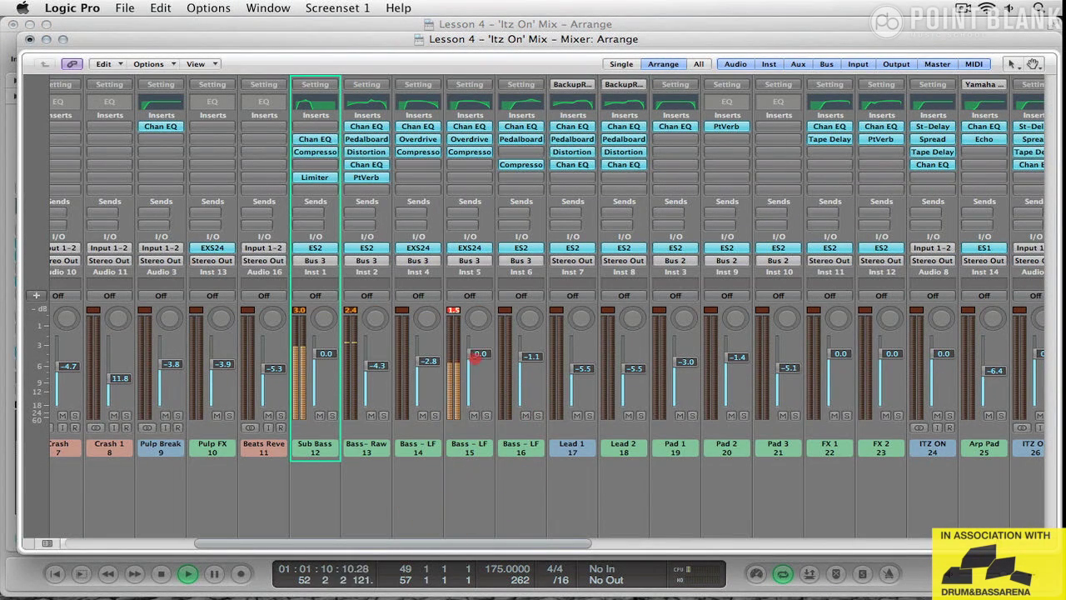
drag(476, 356, 476, 376)
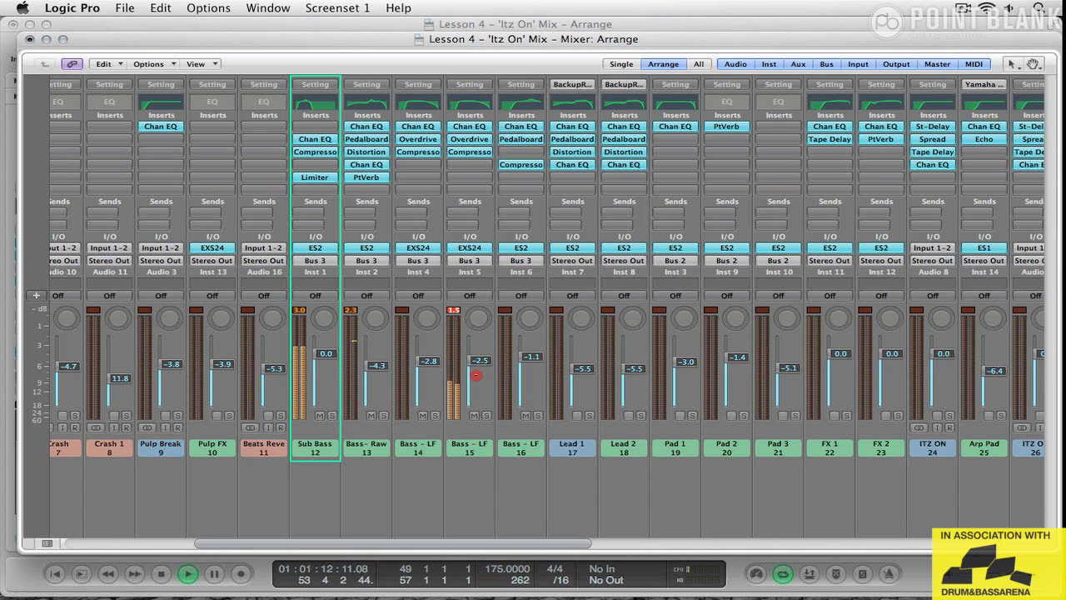
drag(478, 376, 477, 378)
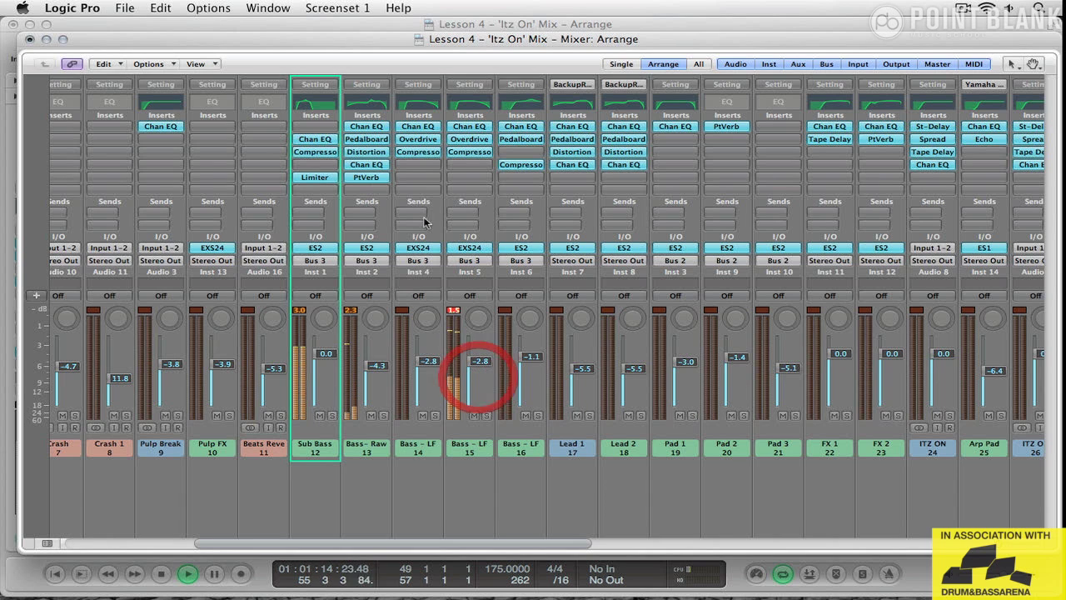
Set the second Bass - LF channel's compressor gain to 0 dB
click(464, 153)
drag(399, 196, 399, 205)
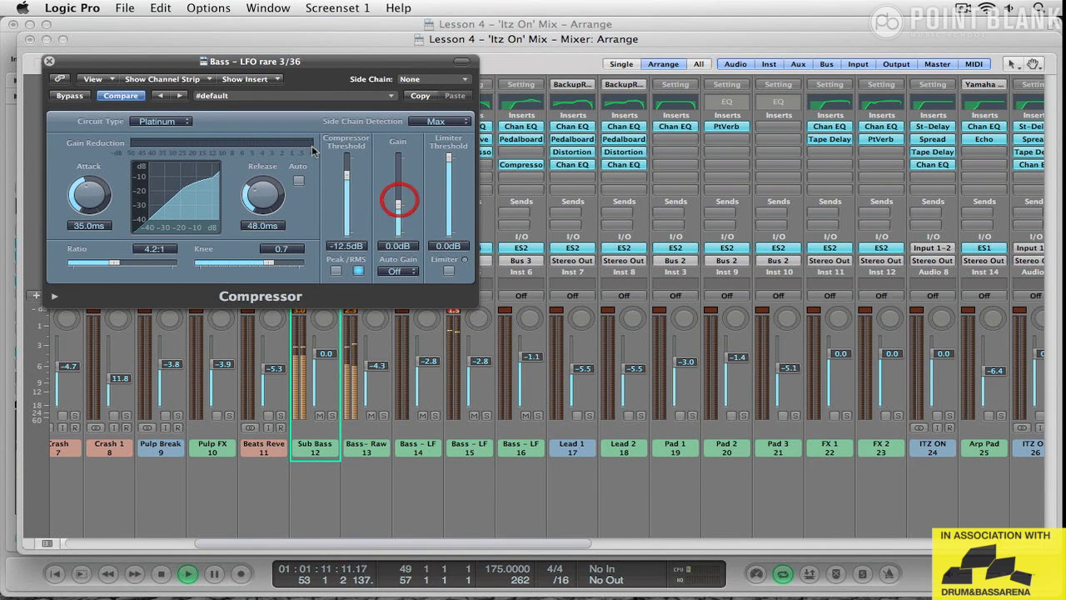
click(50, 63)
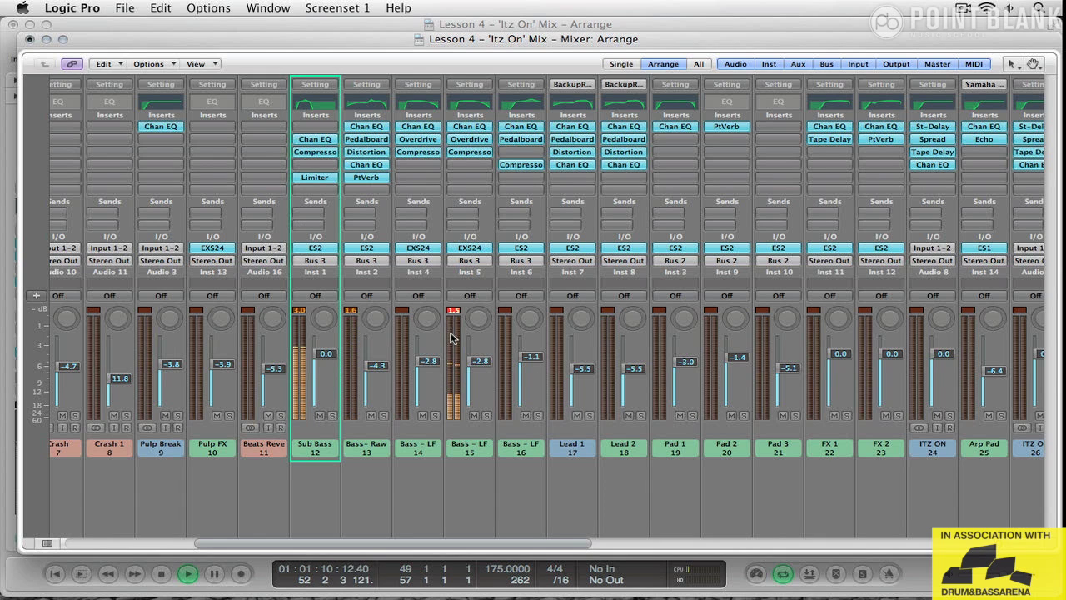
Move the cycle range back to bars 45–53 and reopen the mixer
click(30, 39)
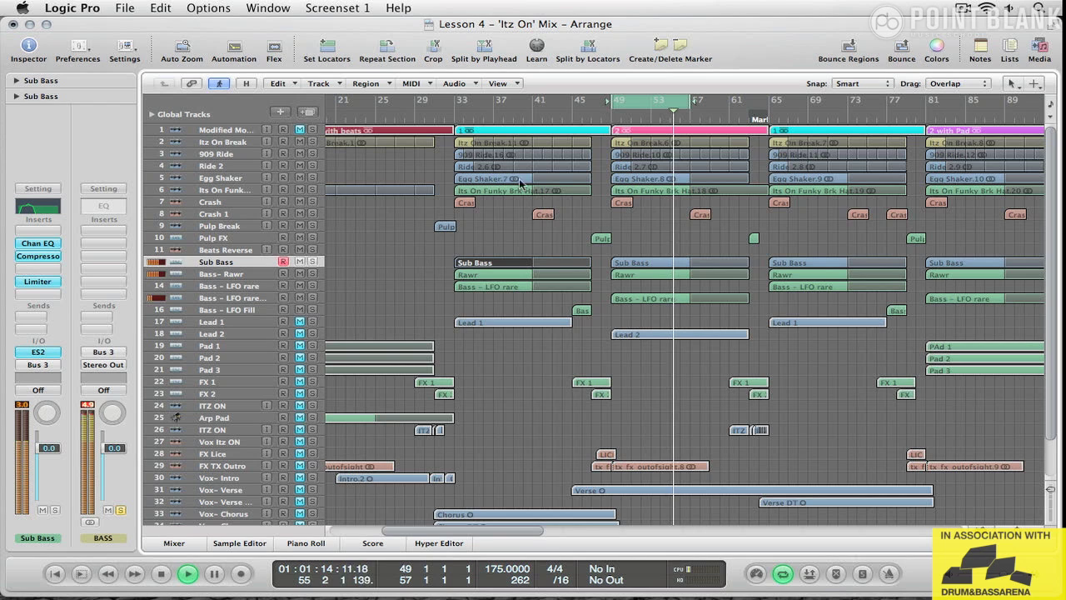
drag(629, 107, 587, 117)
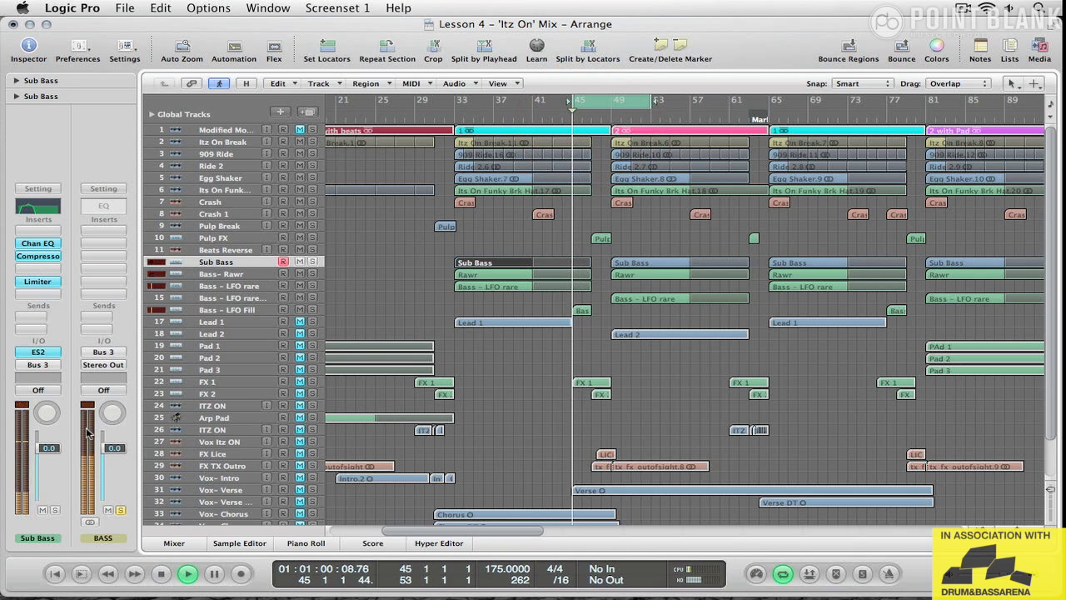
key(super+2)
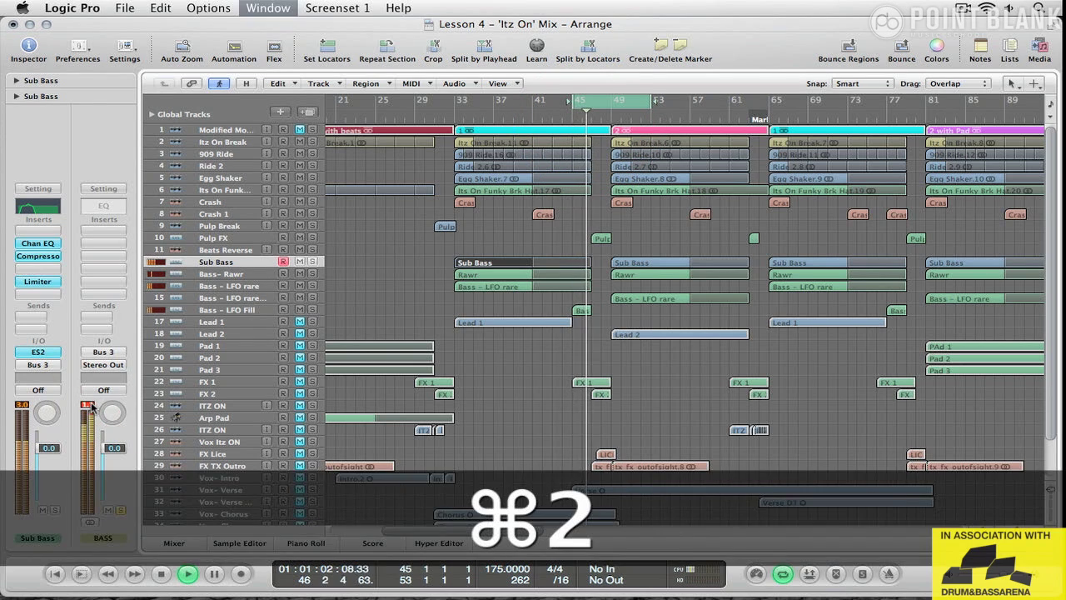
Lower the third Bass - LF channel and clear the BASS and Output peak readouts
drag(534, 371, 535, 376)
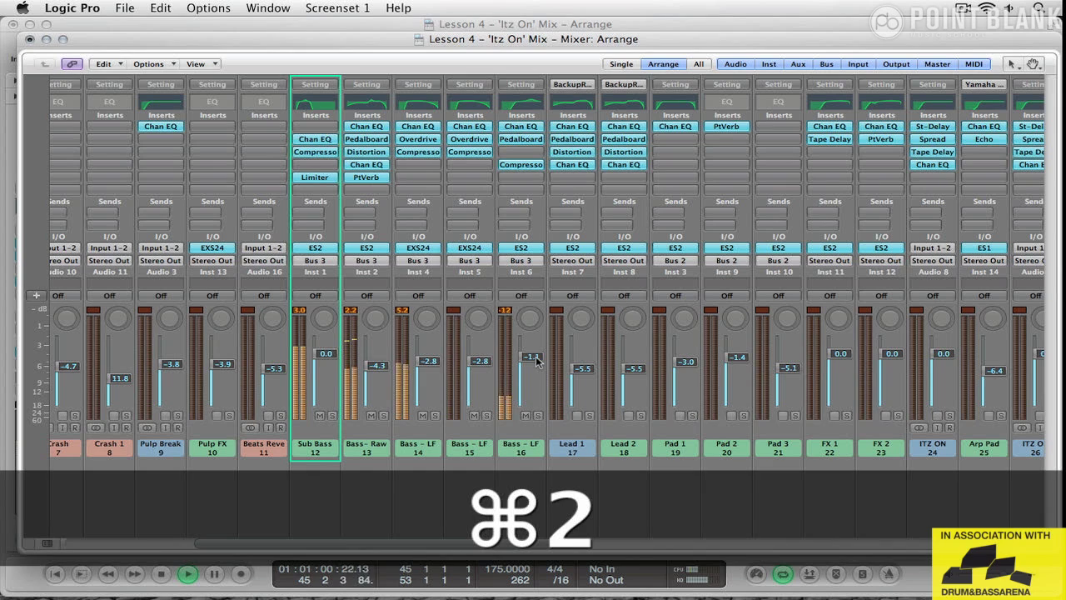
drag(532, 545, 929, 543)
click(1042, 507)
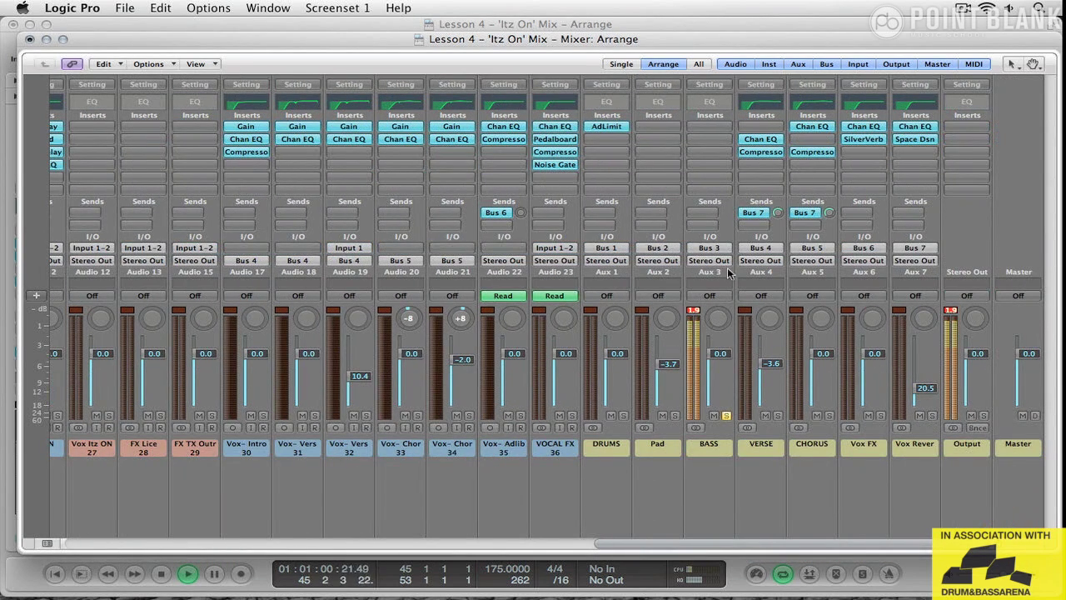
click(691, 310)
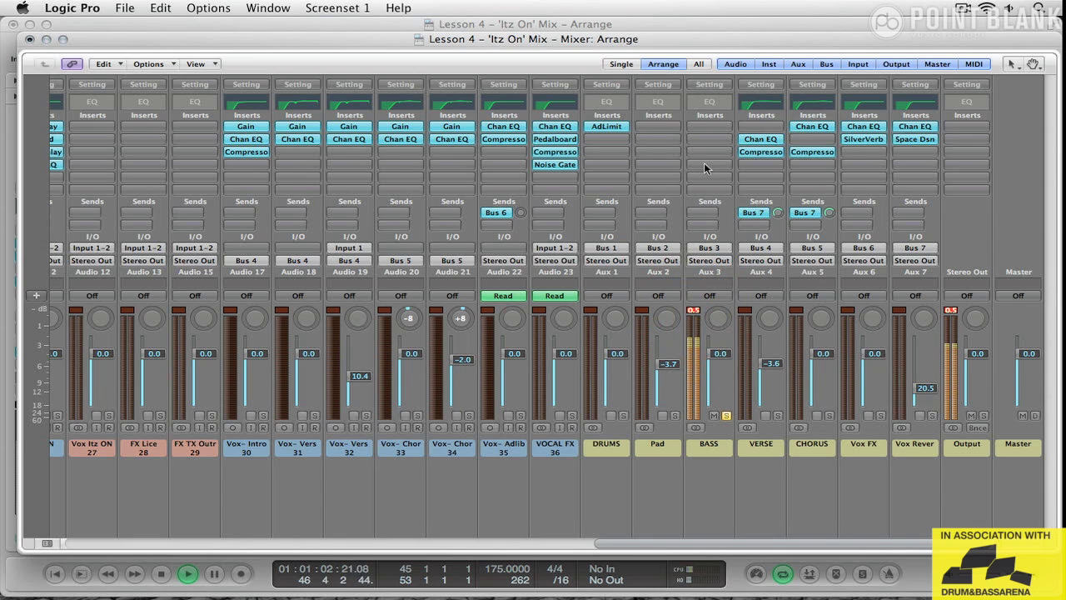
click(956, 313)
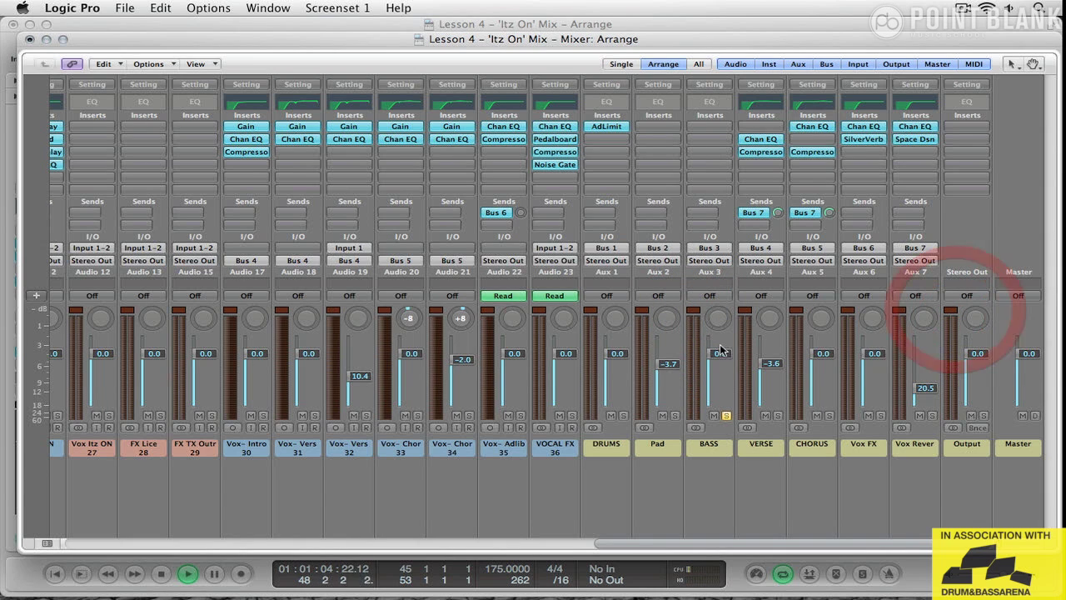
click(726, 392)
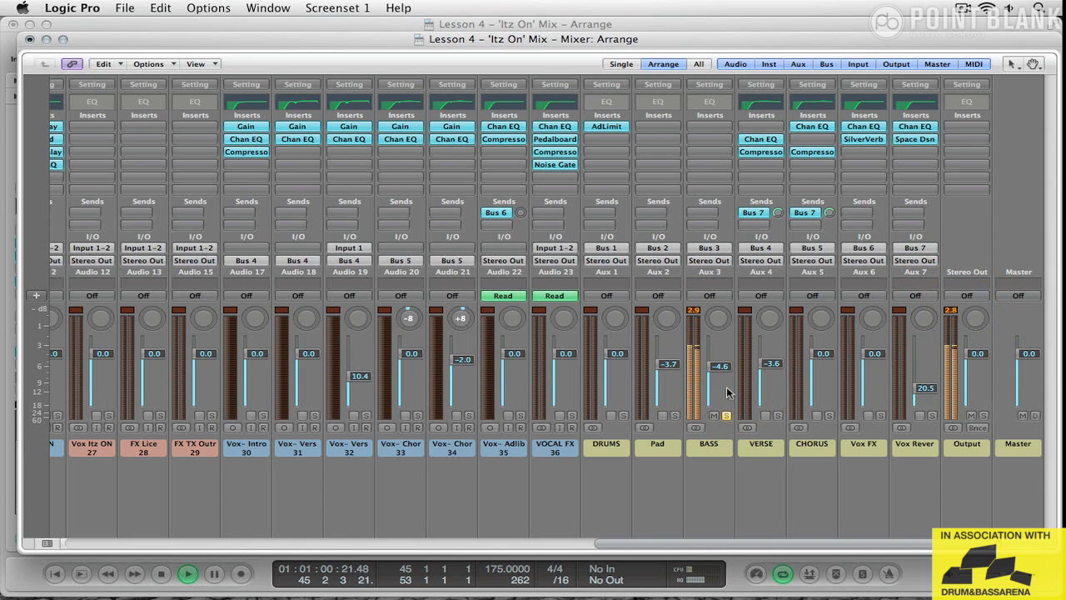
Insert a stereo Adaptive Limiter on the BASS bus with 3.0 dB gain
click(702, 140)
mouse_move(714, 186)
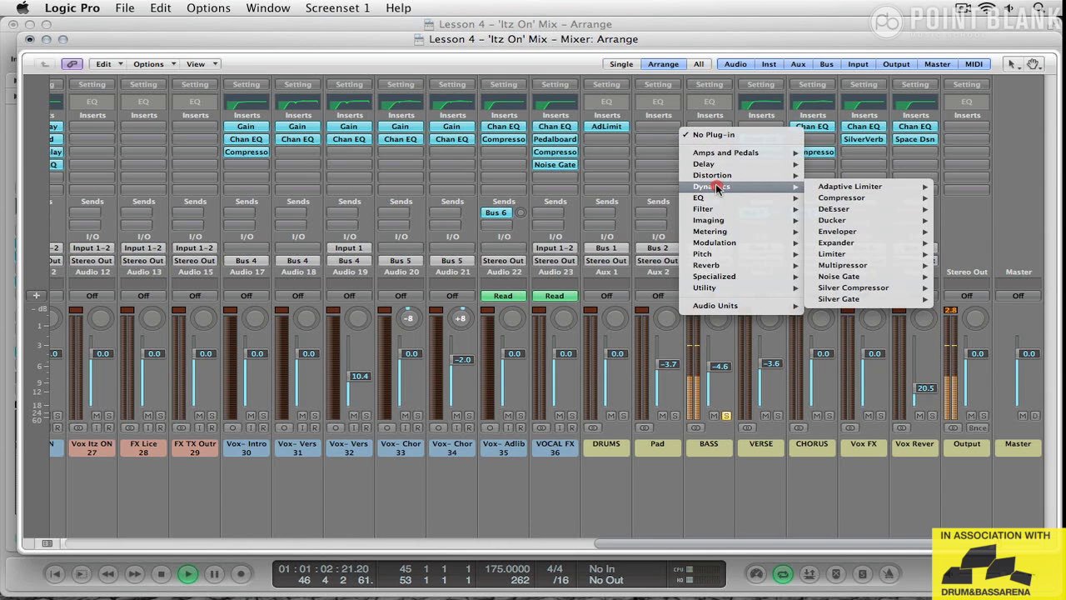
click(875, 186)
click(954, 186)
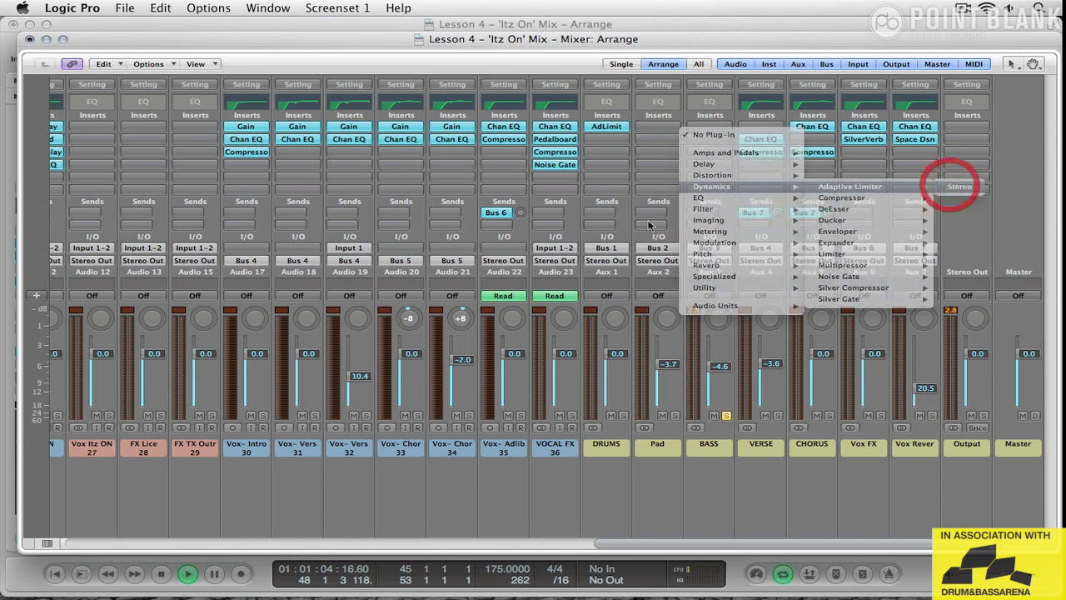
drag(198, 63, 370, 60)
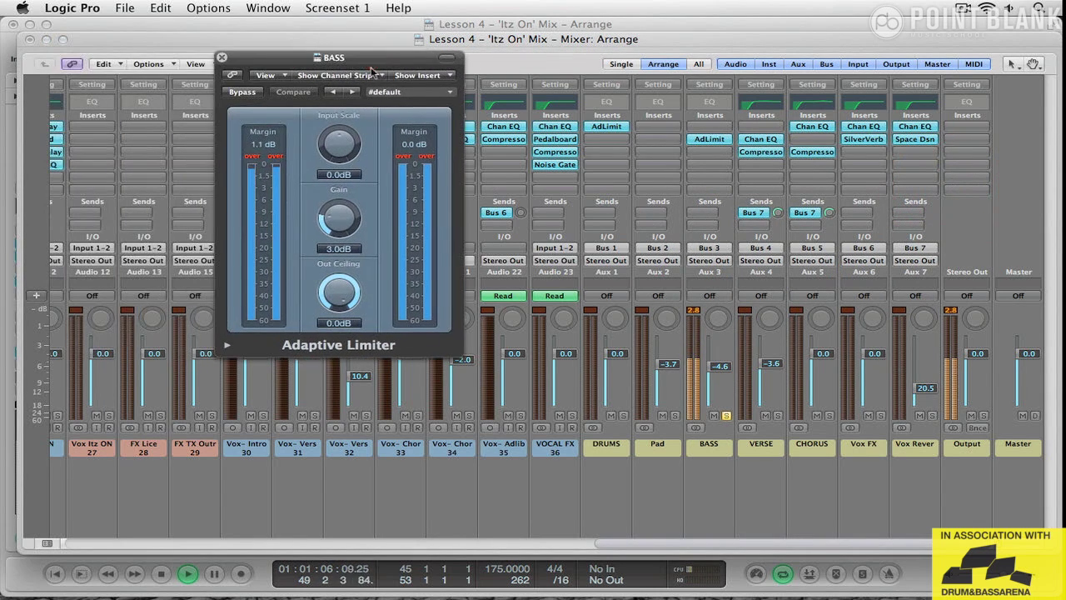
click(334, 218)
Set the BASS fader to -3.6 dB and the limiter's out ceiling to -0.3 dB
click(723, 364)
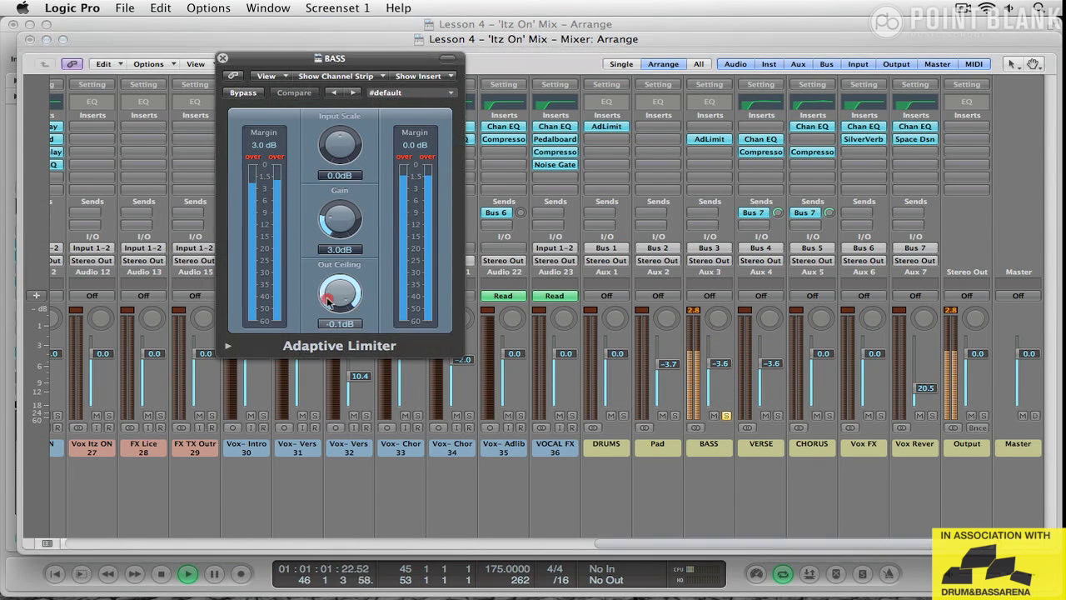
drag(337, 298, 332, 308)
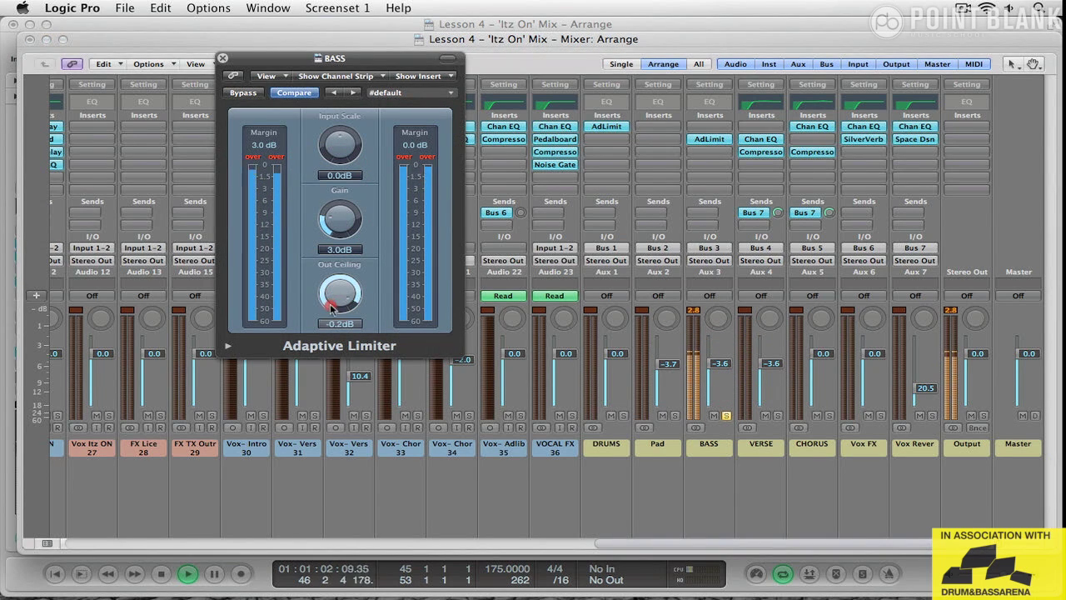
click(223, 59)
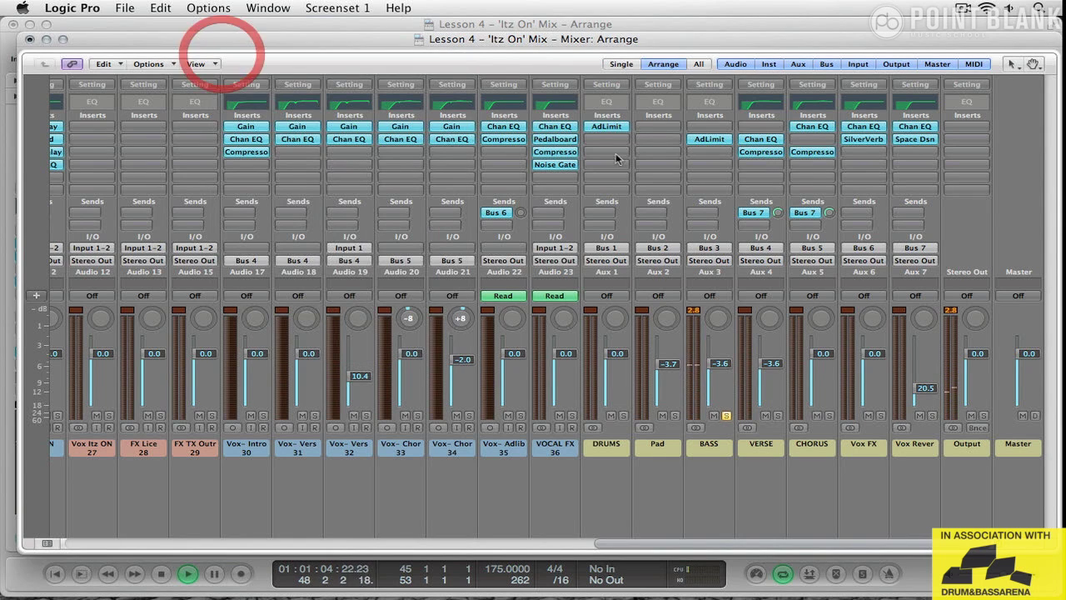
Insert a stereo Compressor on the Output: 1.5:1 ratio, -12.5 dB threshold, 490 ms release, 0.5 dB gain
click(967, 126)
mouse_move(964, 177)
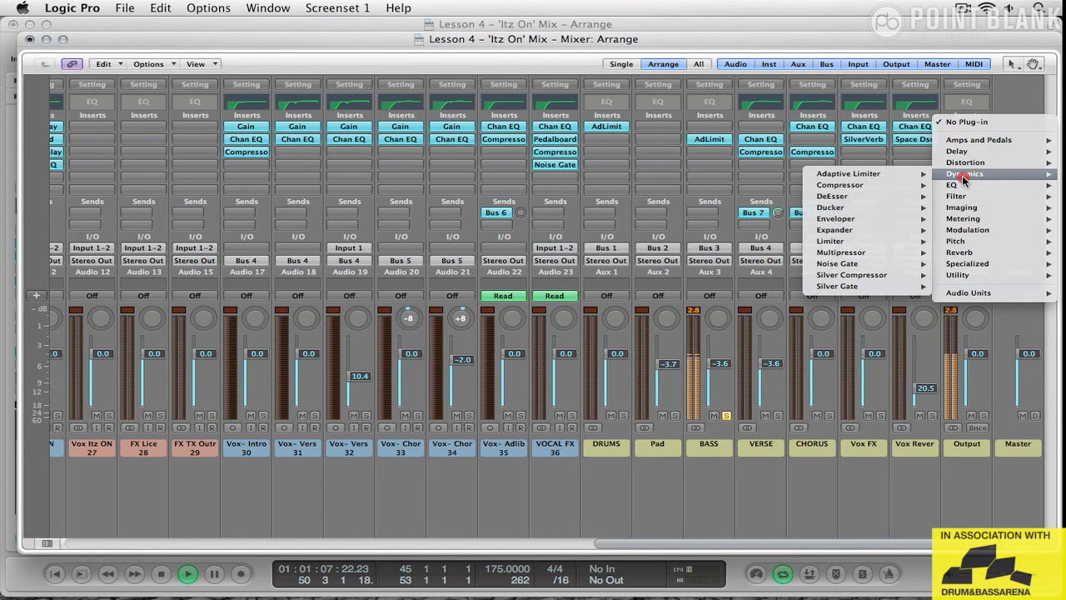
drag(909, 191, 840, 190)
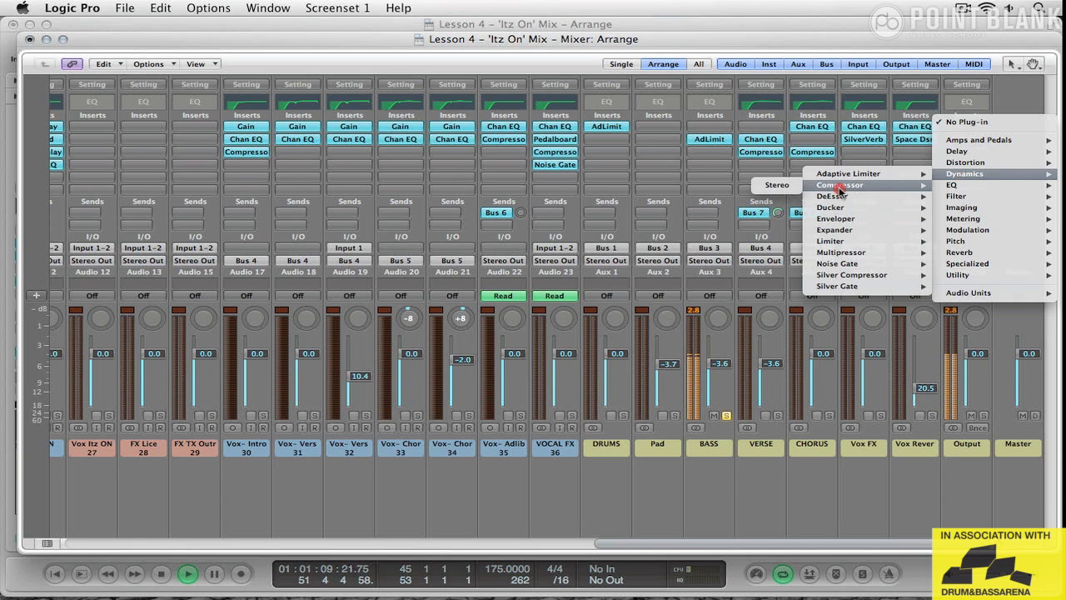
click(788, 189)
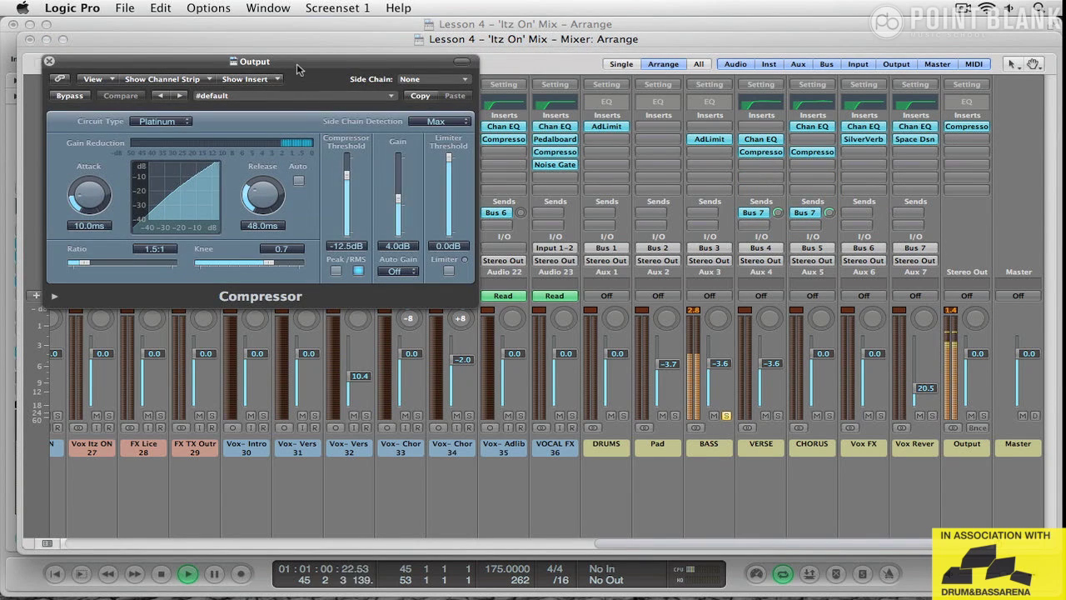
drag(299, 44, 436, 47)
drag(401, 178, 395, 174)
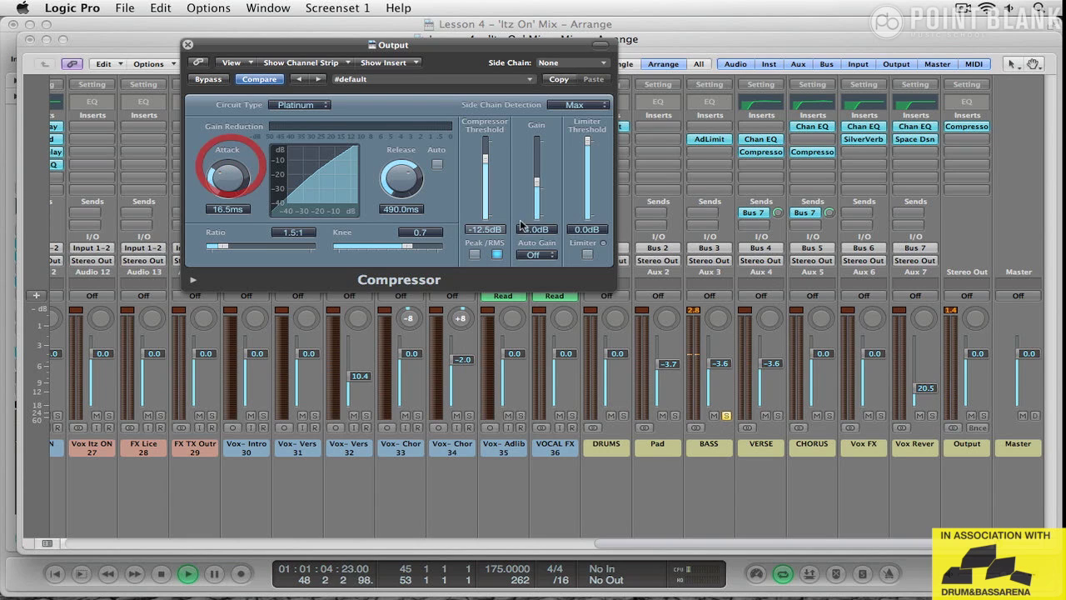
drag(537, 181, 538, 187)
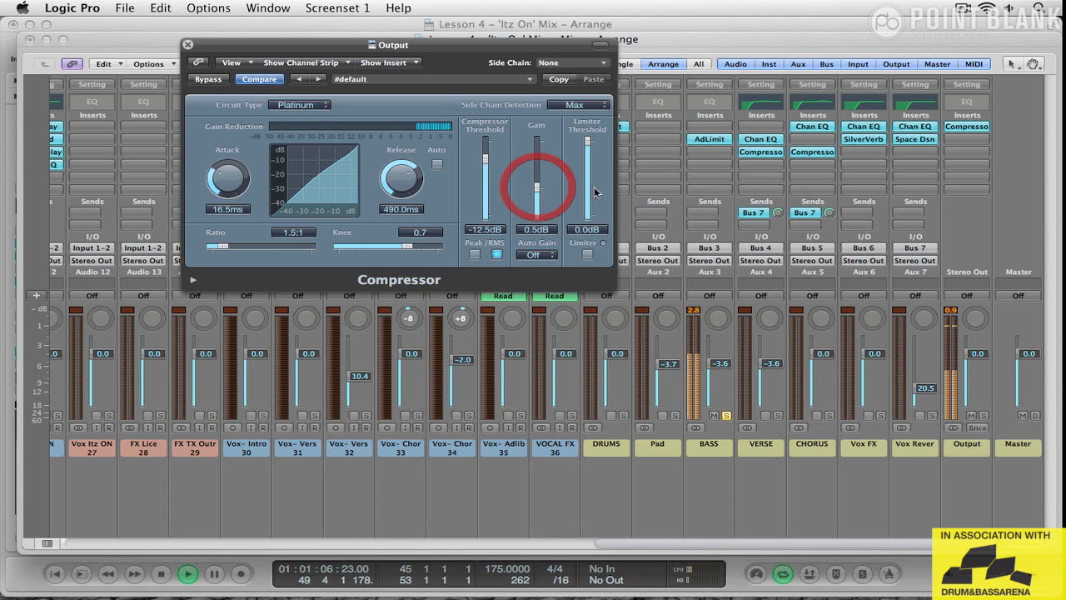
click(966, 126)
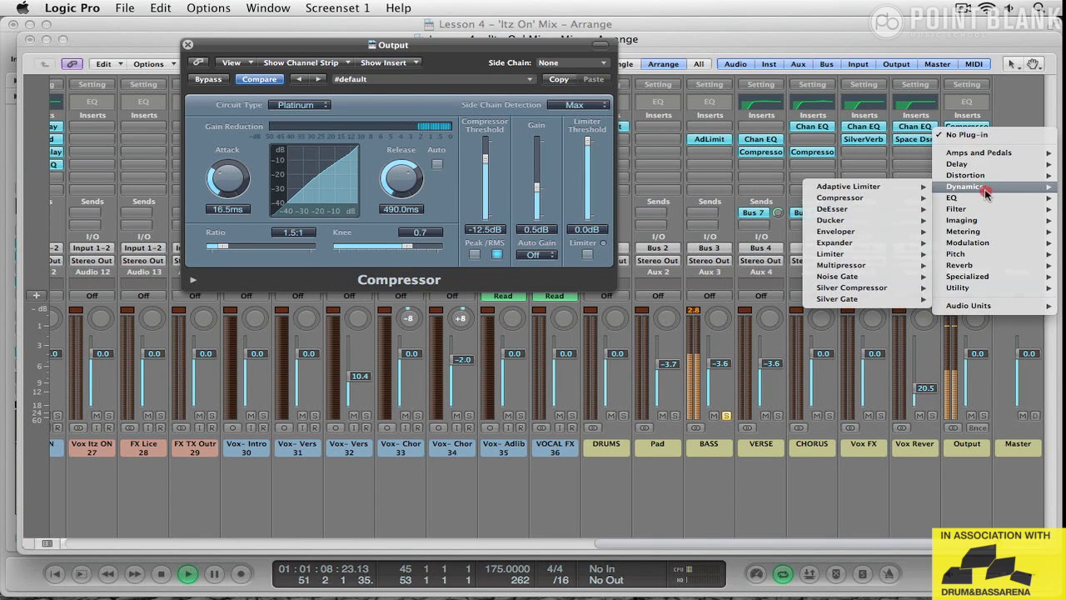
Insert a stereo Linear Phase EQ on the Output and close the plug-in windows
mouse_move(952, 197)
mouse_move(857, 231)
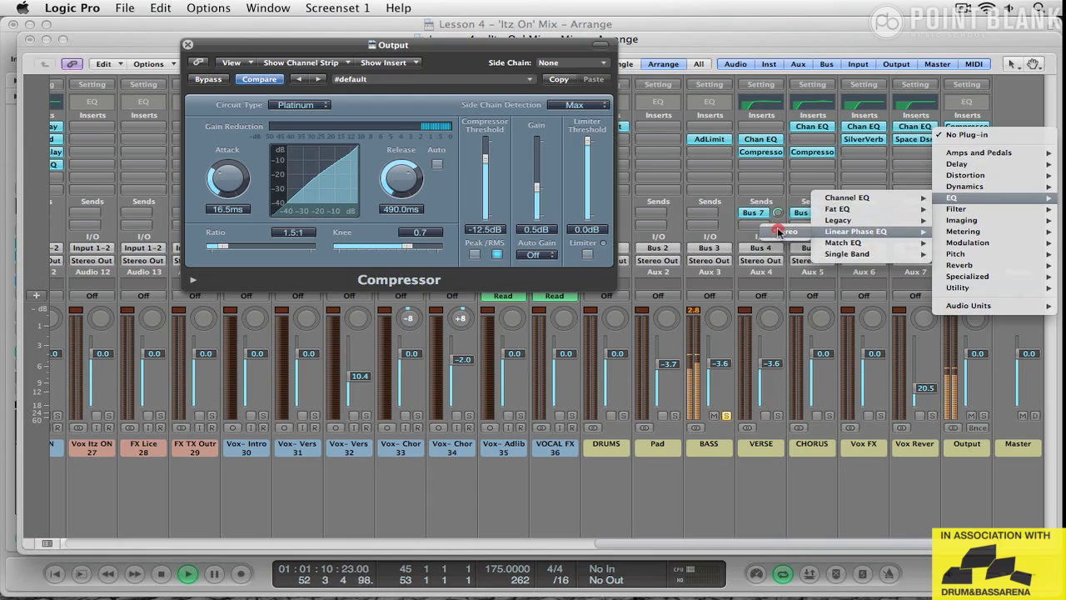
click(774, 231)
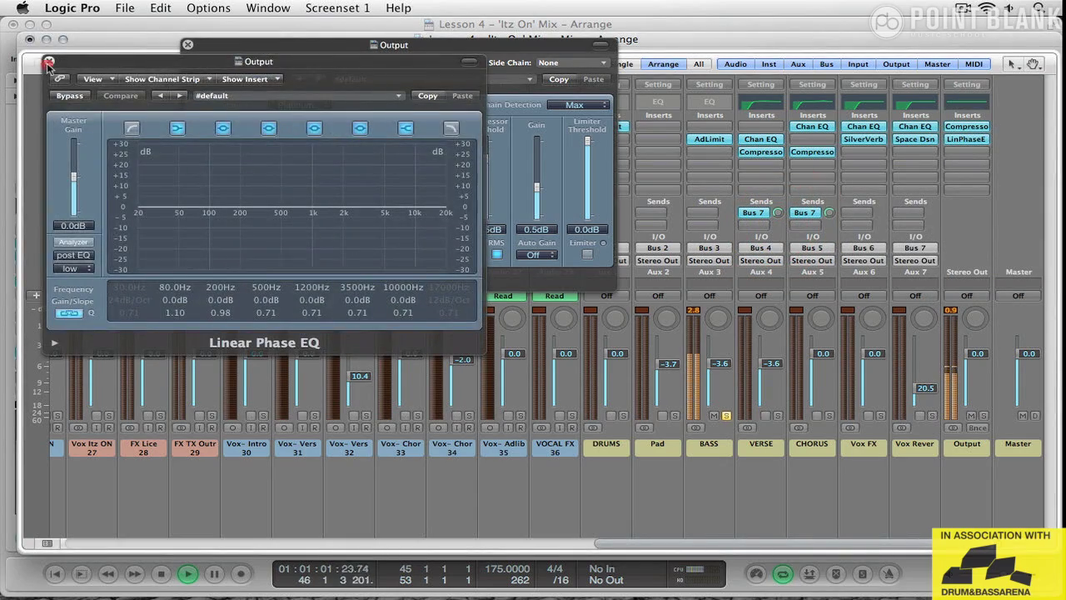
click(48, 63)
click(188, 44)
drag(190, 46, 228, 16)
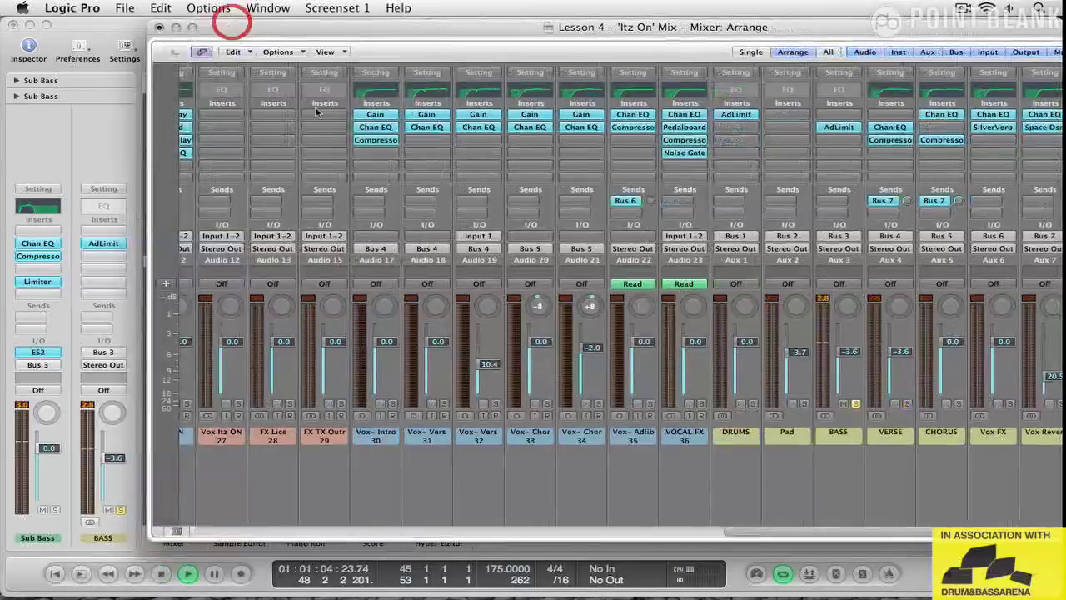
Unsolo BASS so the full mix plays, expand the mixer full-screen, and reset the Output peak
click(856, 404)
click(778, 531)
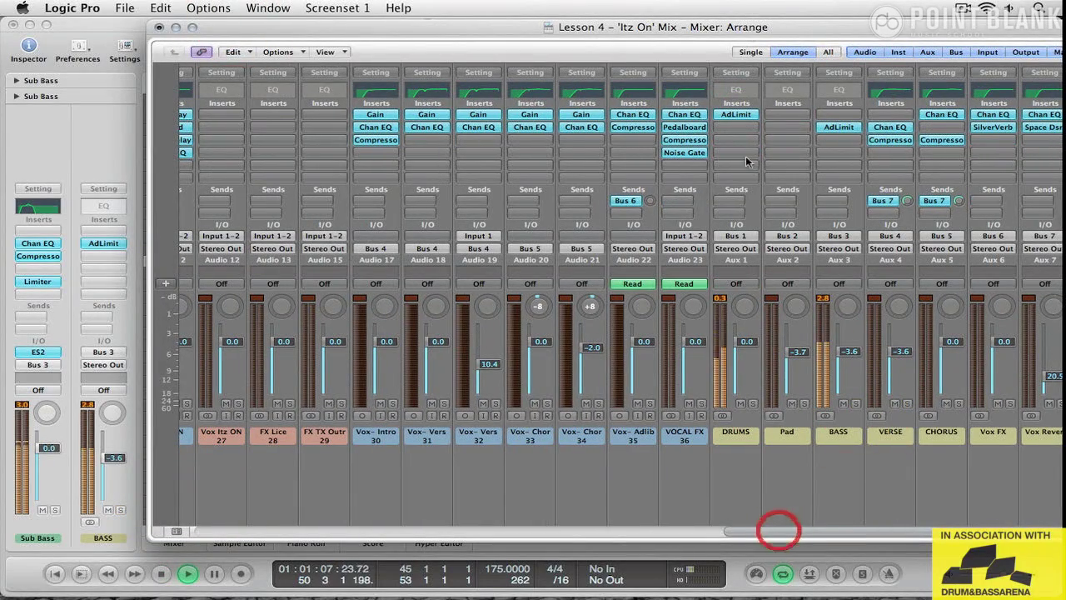
double_click(779, 25)
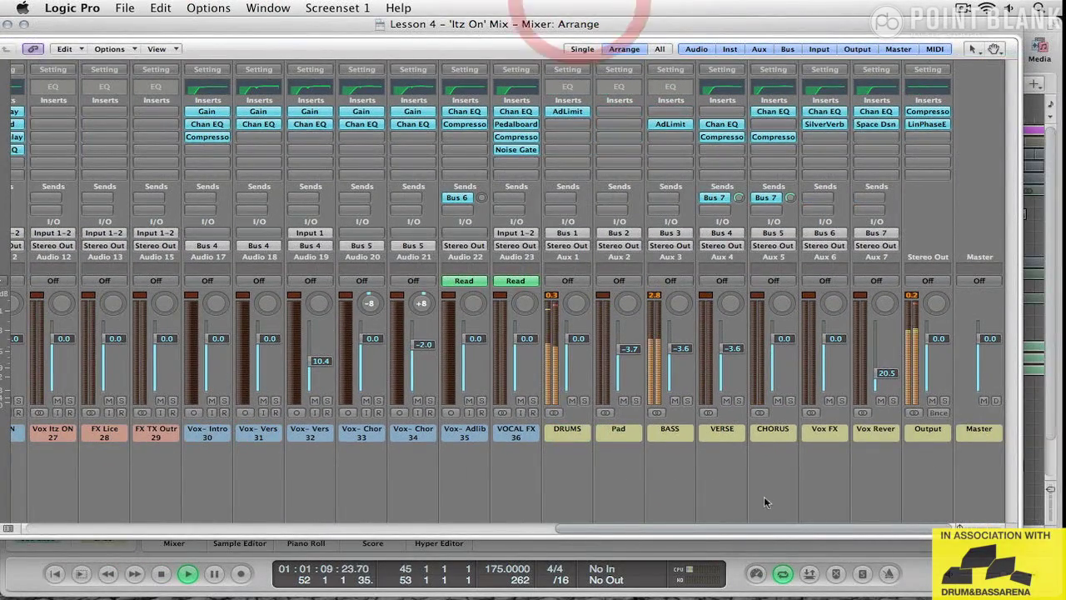
click(857, 525)
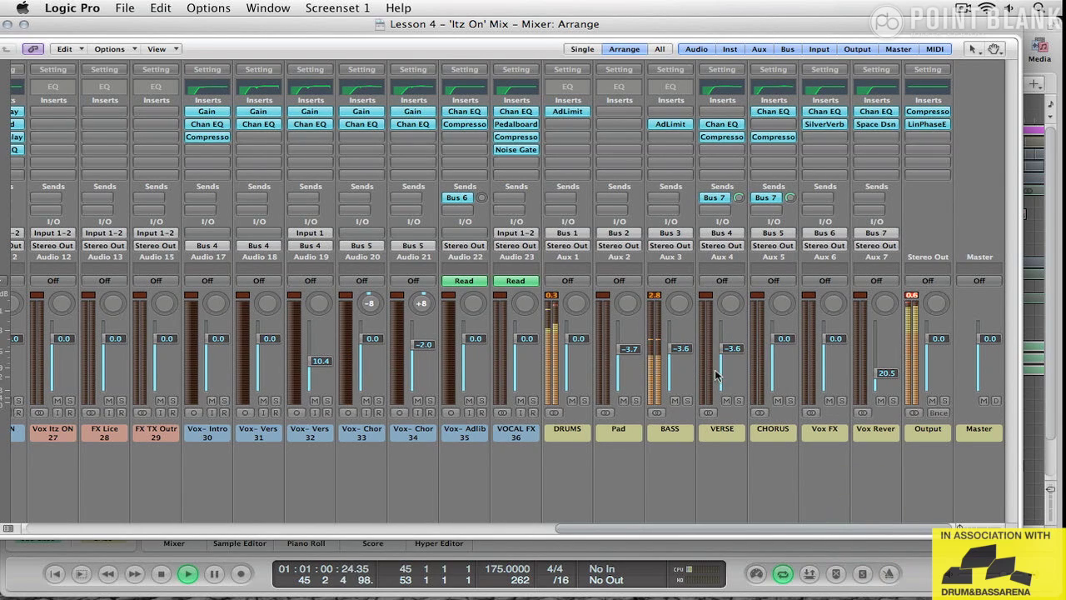
click(910, 297)
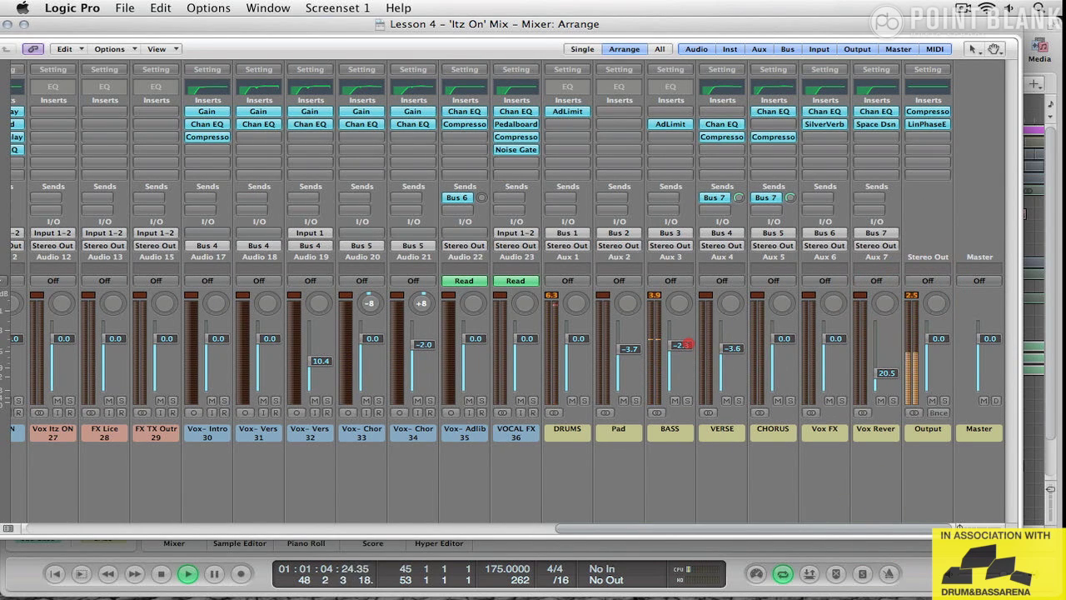
Add a stereo Limiter after the Output's Linear Phase EQ
click(937, 124)
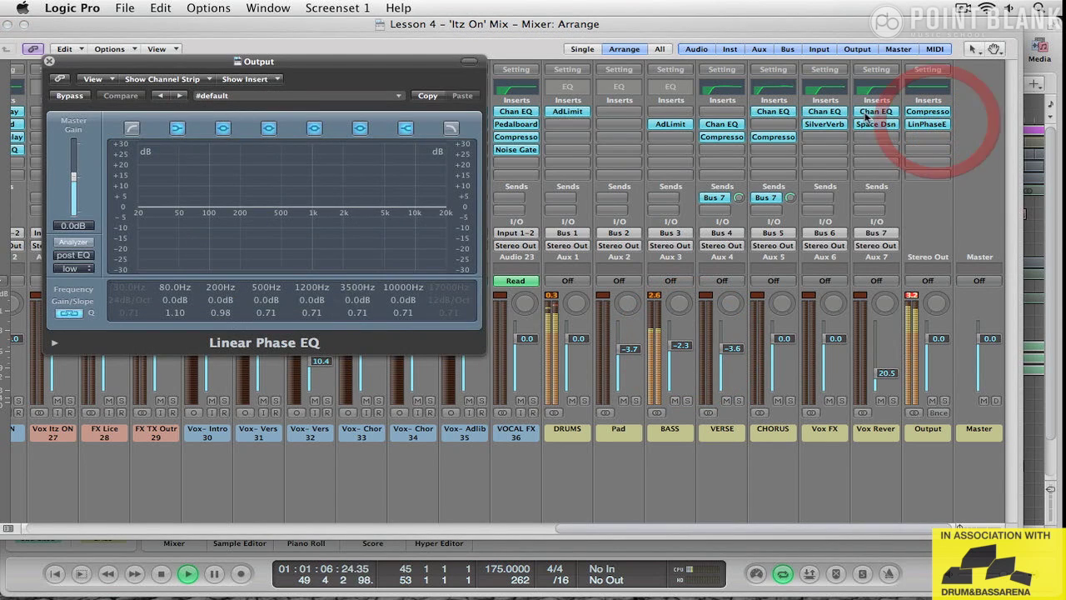
click(932, 150)
mouse_move(947, 215)
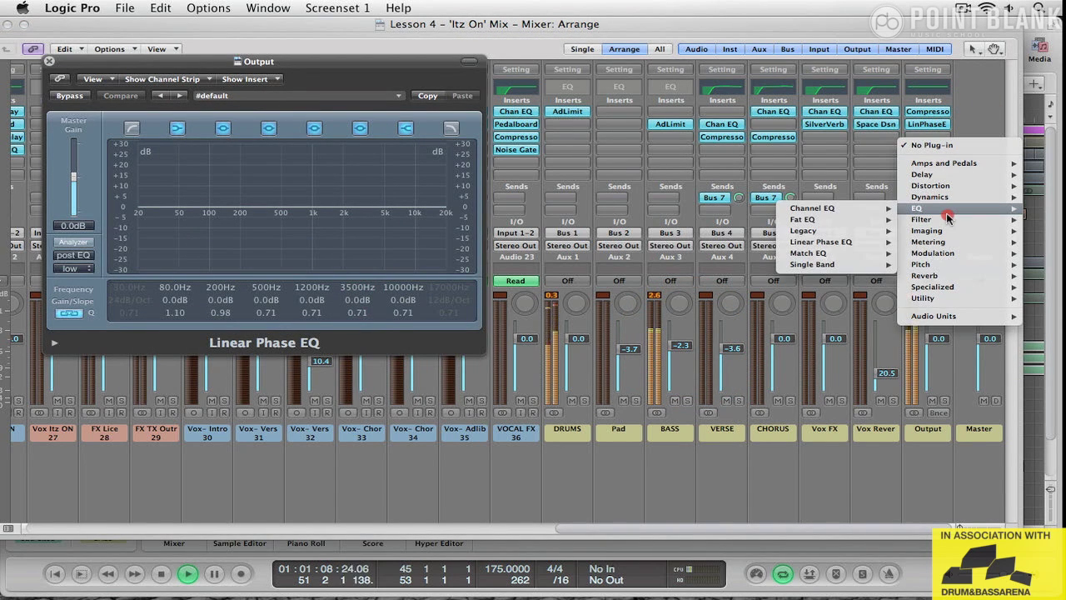
mouse_move(933, 198)
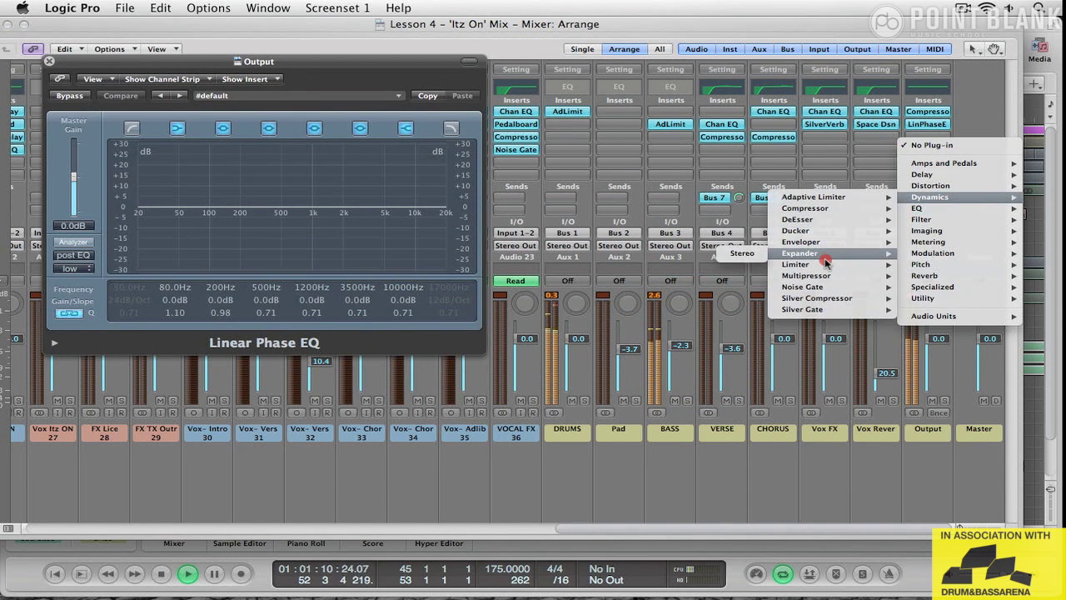
mouse_move(825, 265)
click(737, 264)
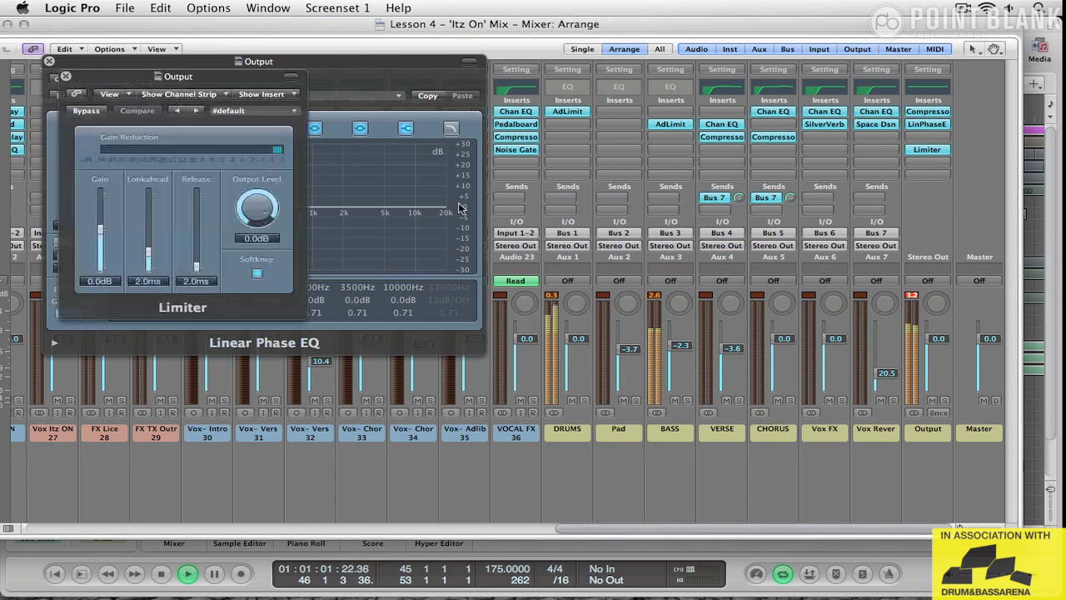
Set the Limiter to -0.5 dB output, about 9 ms lookahead, soft knee off, and close both windows
drag(262, 205, 263, 211)
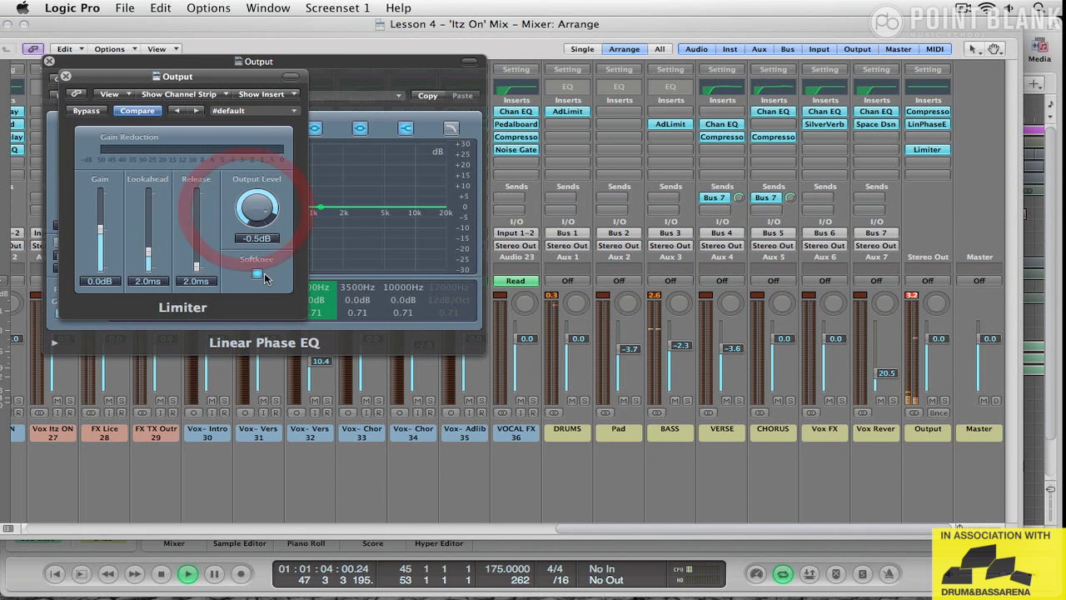
click(260, 274)
click(260, 274)
drag(147, 257, 156, 206)
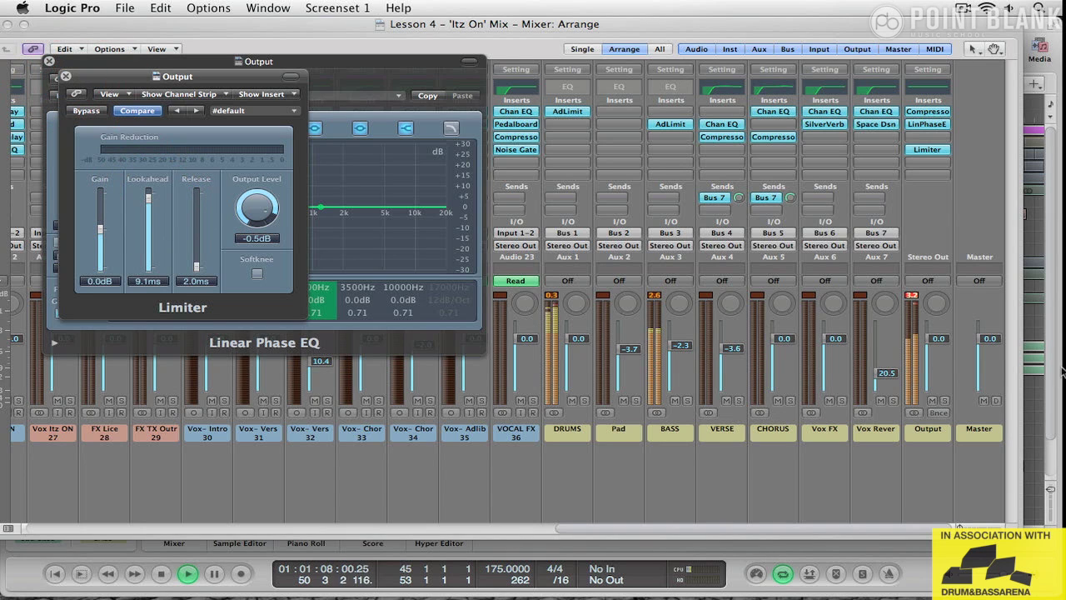
click(915, 298)
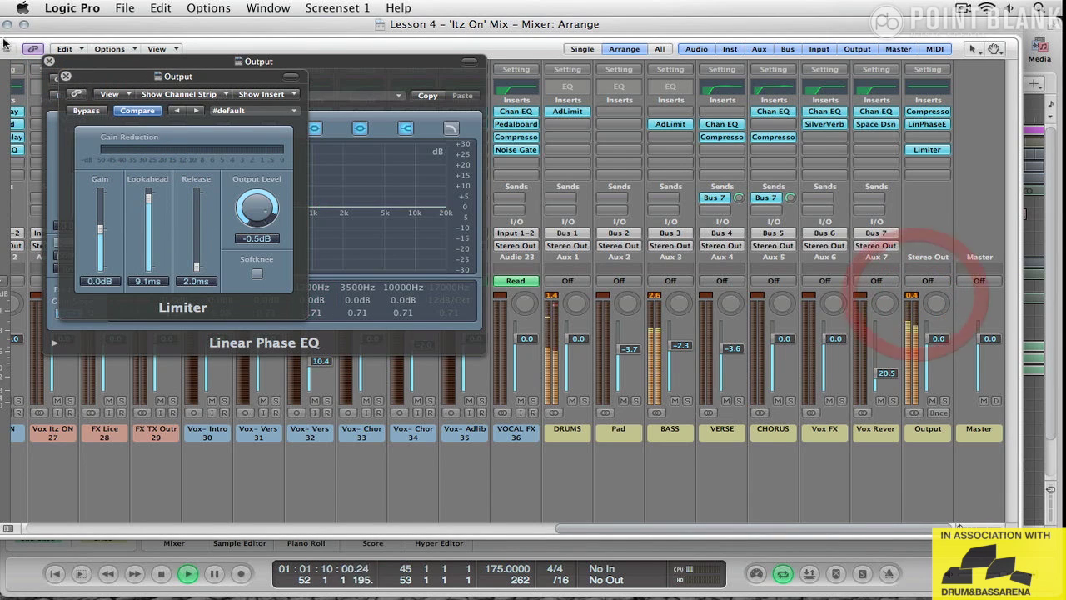
click(66, 76)
click(50, 62)
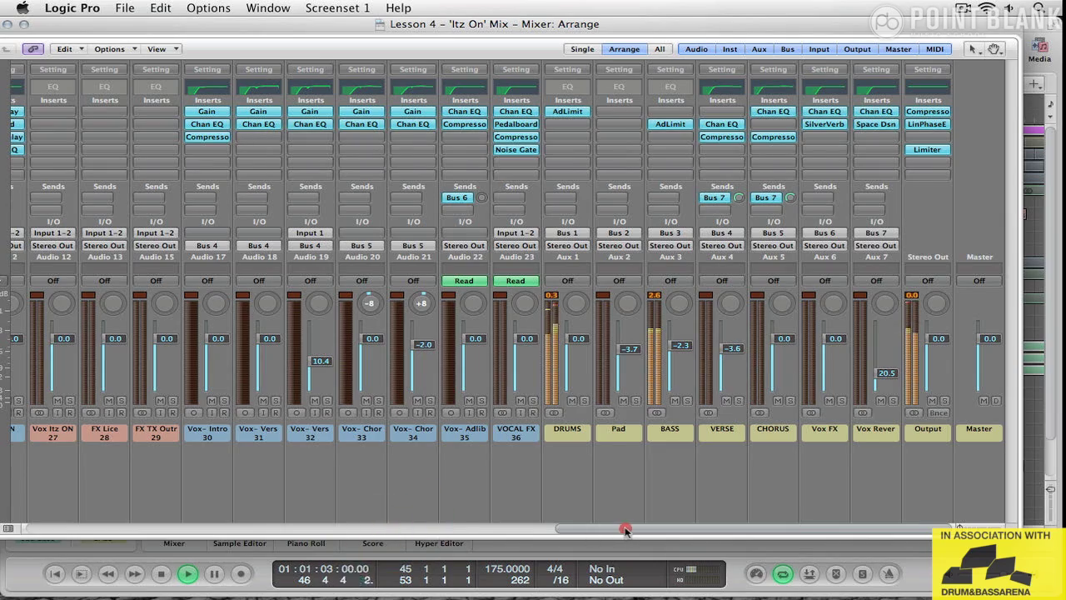
Nudge the Bass - LF 14 fader up slightly and set the BASS bus to -2.0 dB
drag(625, 528, 284, 529)
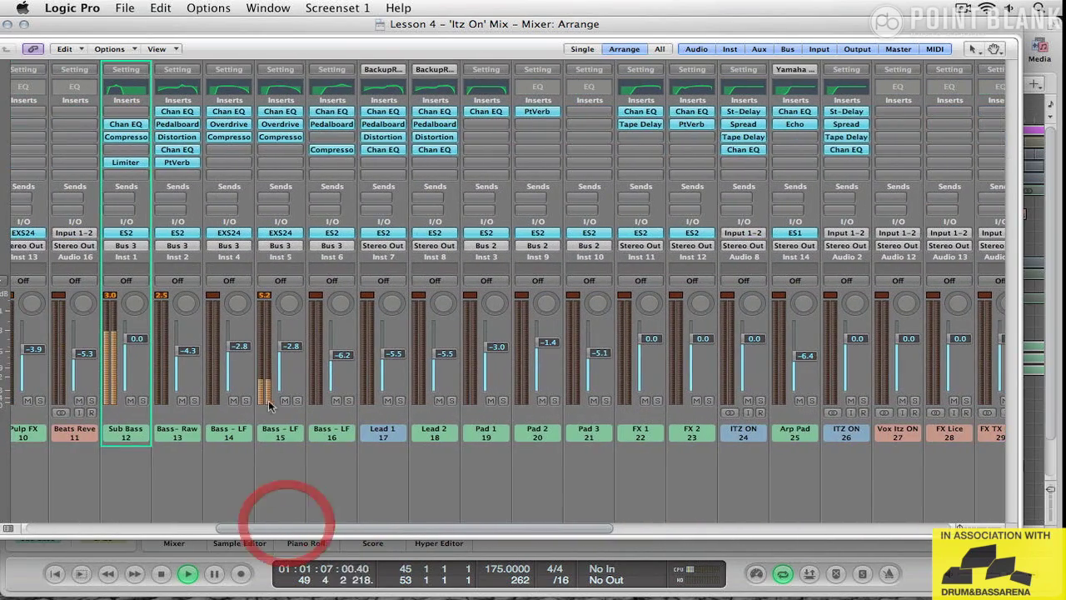
drag(240, 354, 192, 364)
drag(522, 532, 866, 531)
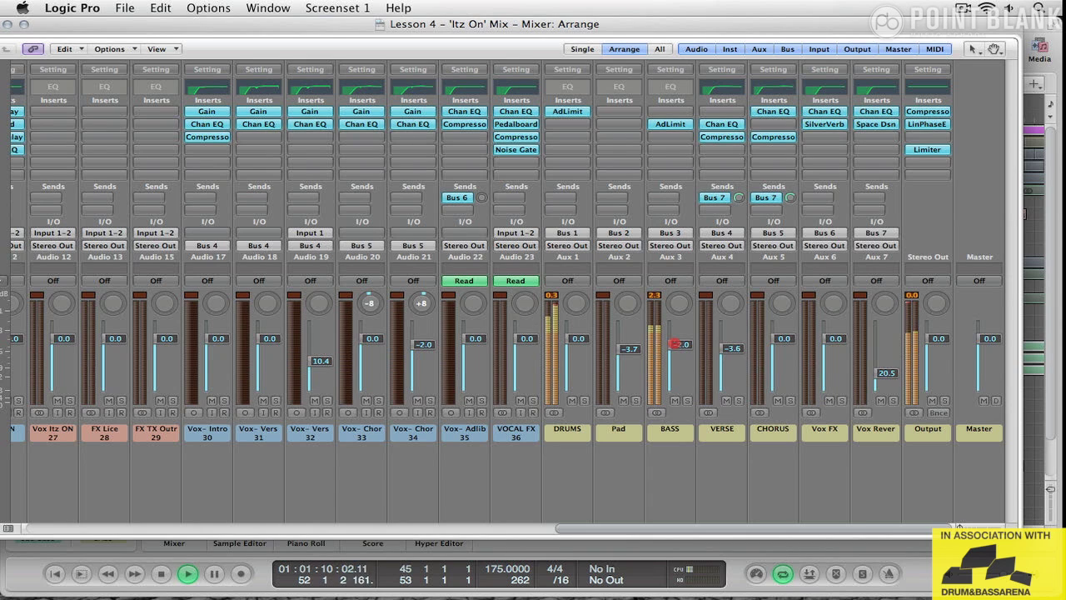
drag(675, 344, 676, 342)
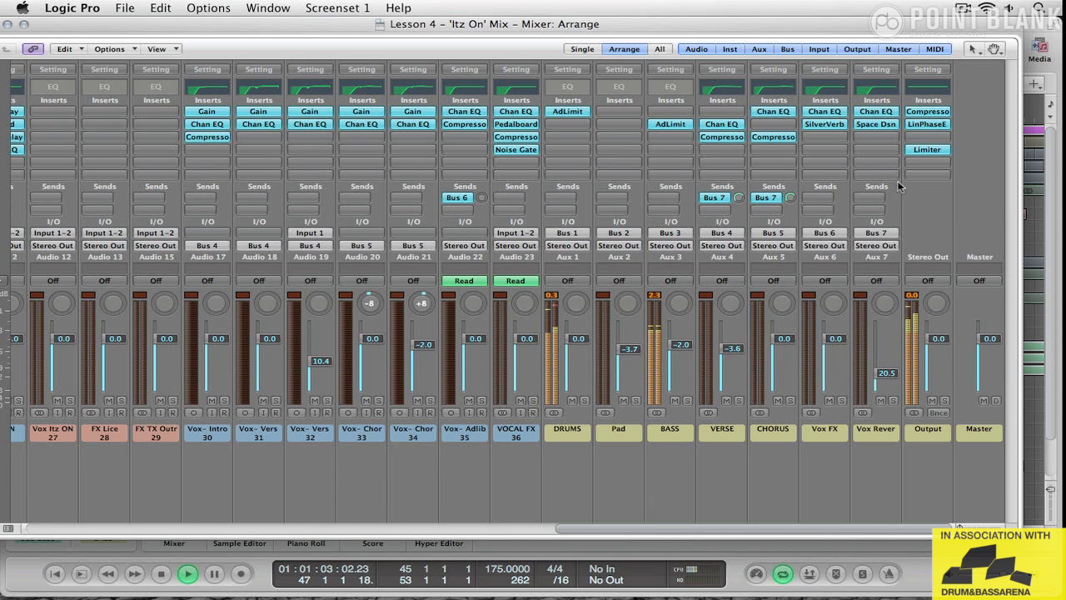
Turn on the Output Linear Phase EQ's analyzer at high resolution
click(927, 124)
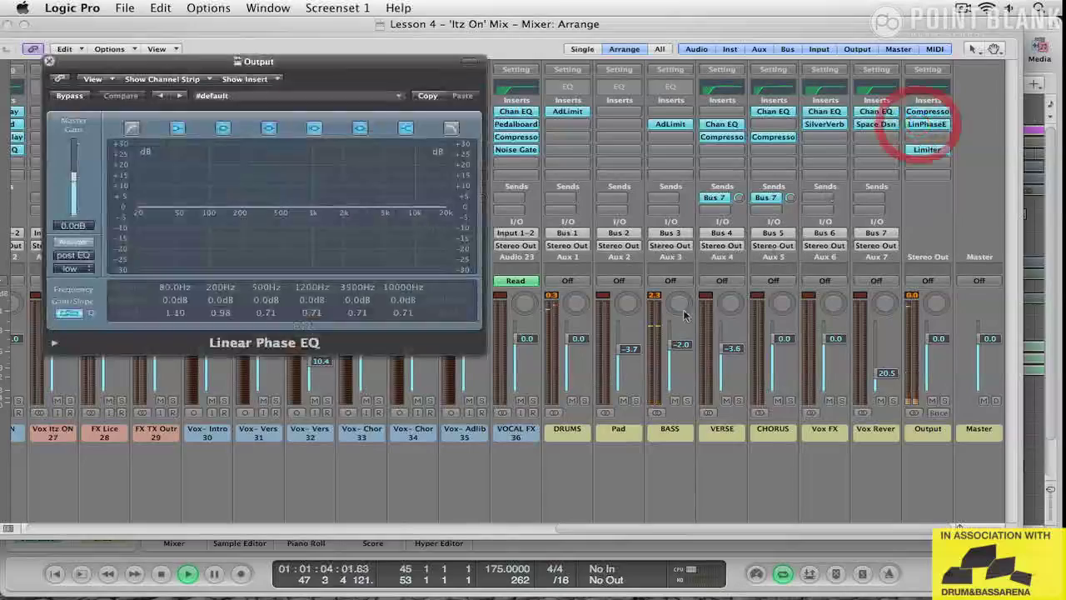
click(57, 242)
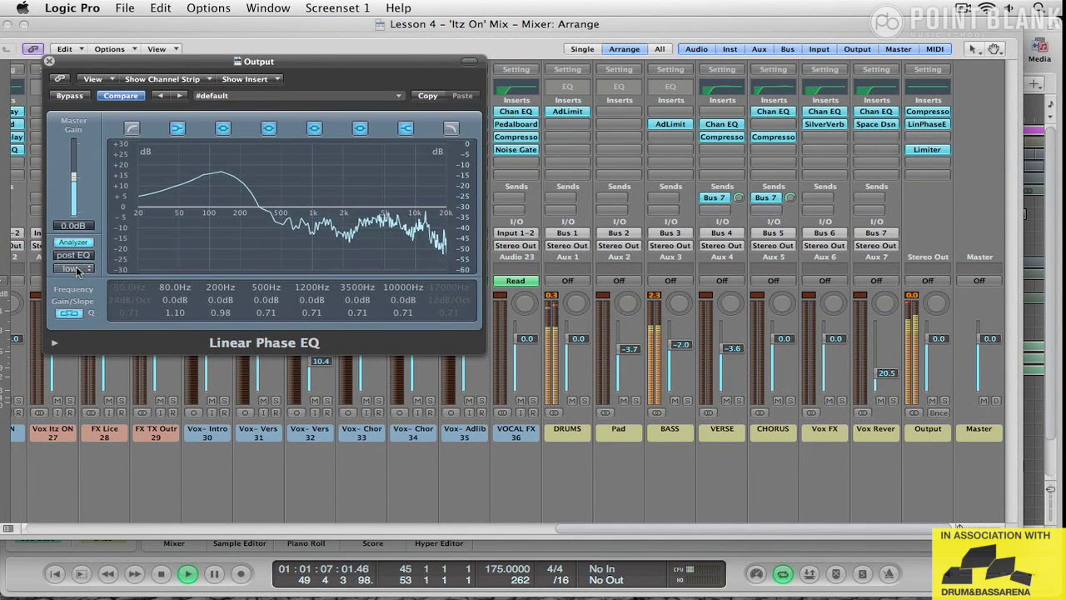
click(77, 271)
click(88, 296)
drag(194, 66, 278, 60)
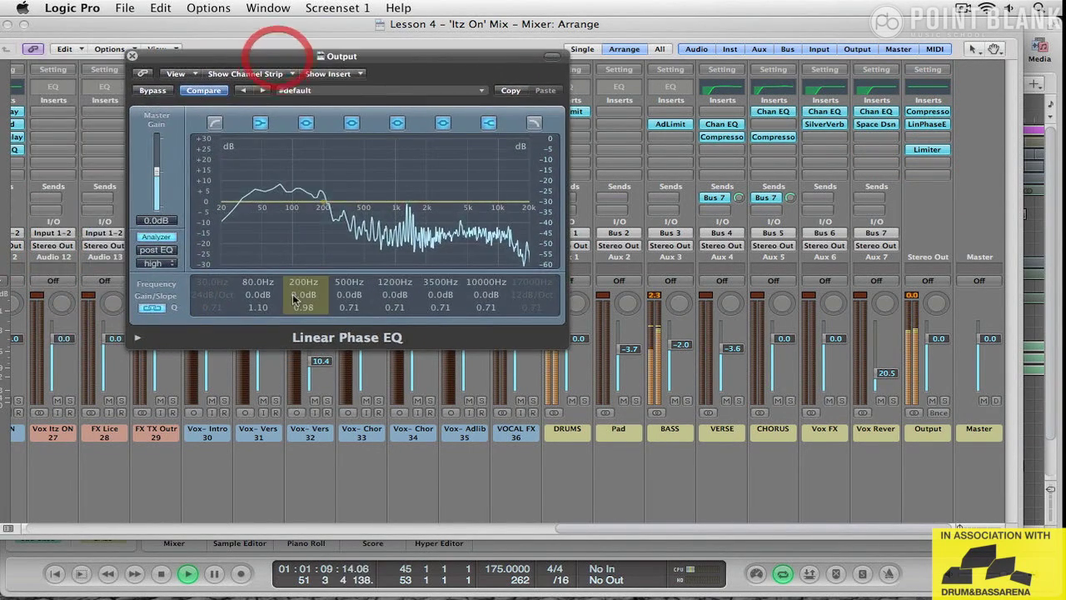
Set the fourth EQ band to a 2.3 dB cut at 250 Hz, Q 0.93
click(346, 310)
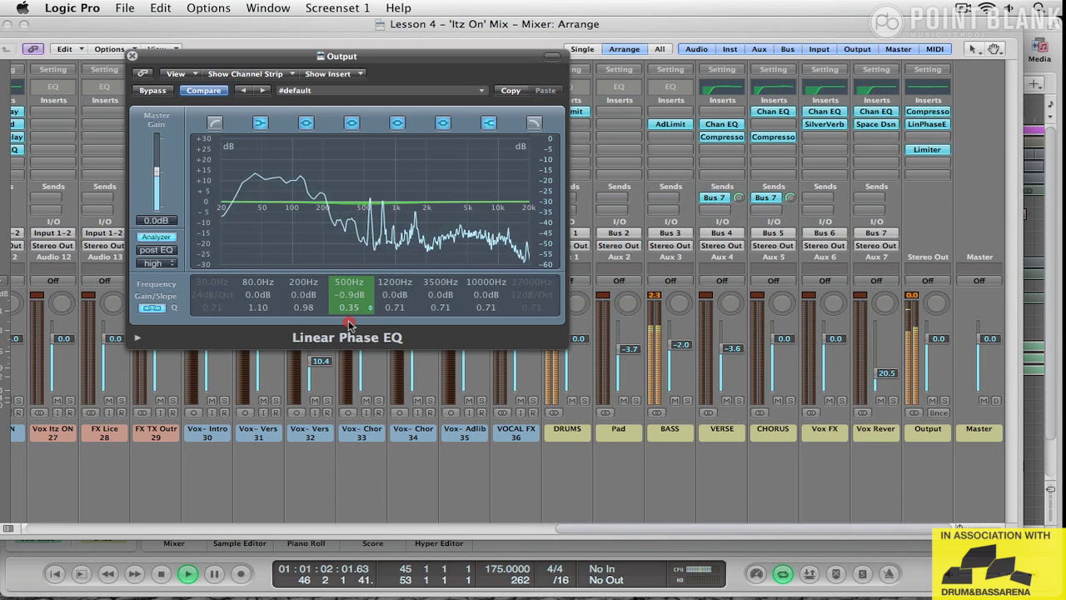
drag(348, 323, 348, 305)
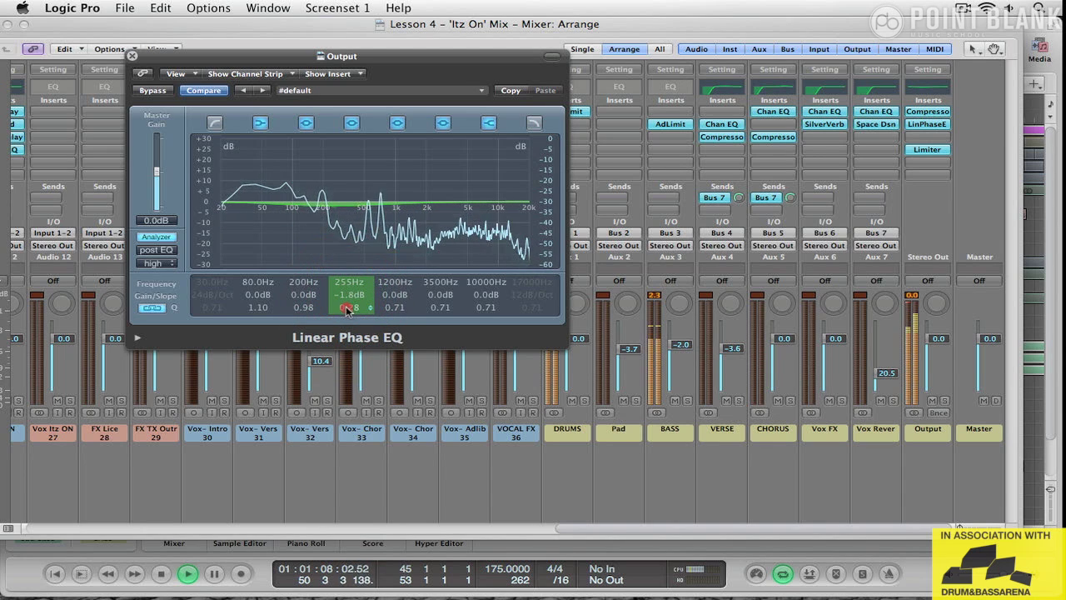
drag(344, 293, 345, 285)
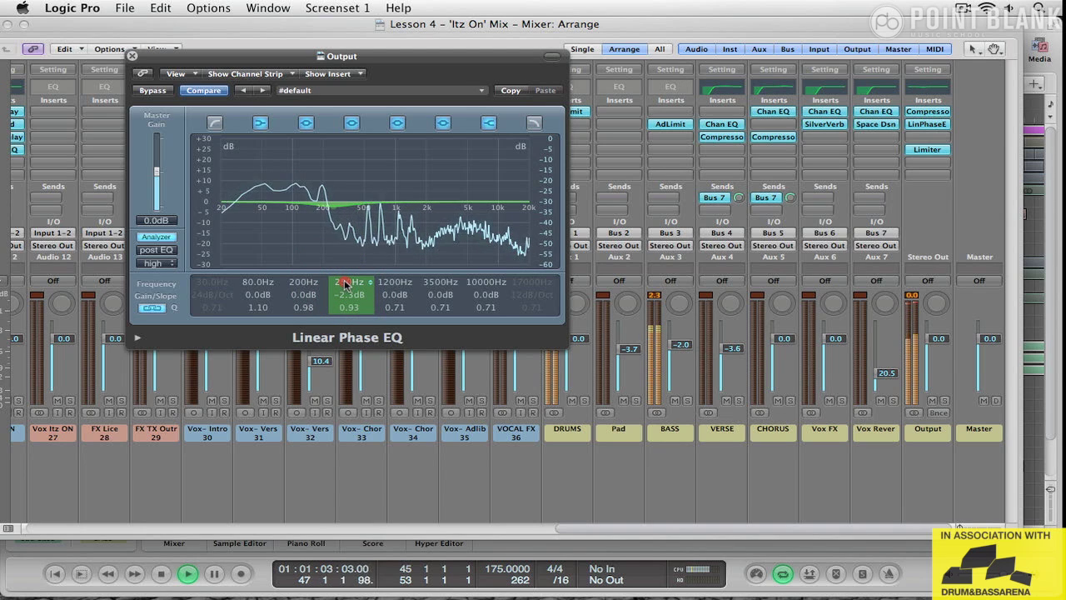
drag(346, 285, 345, 284)
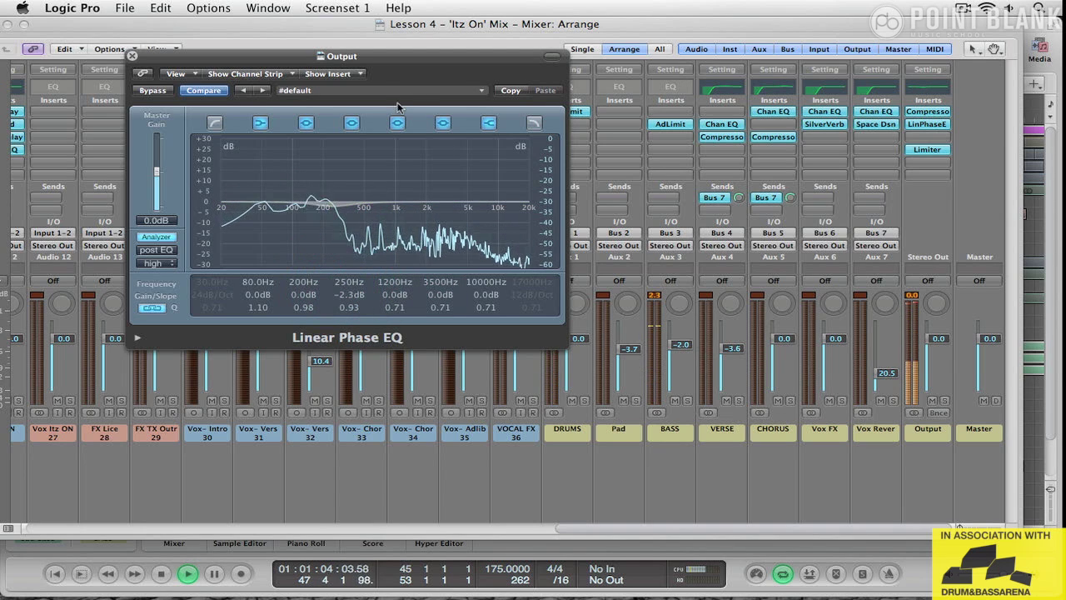
click(350, 123)
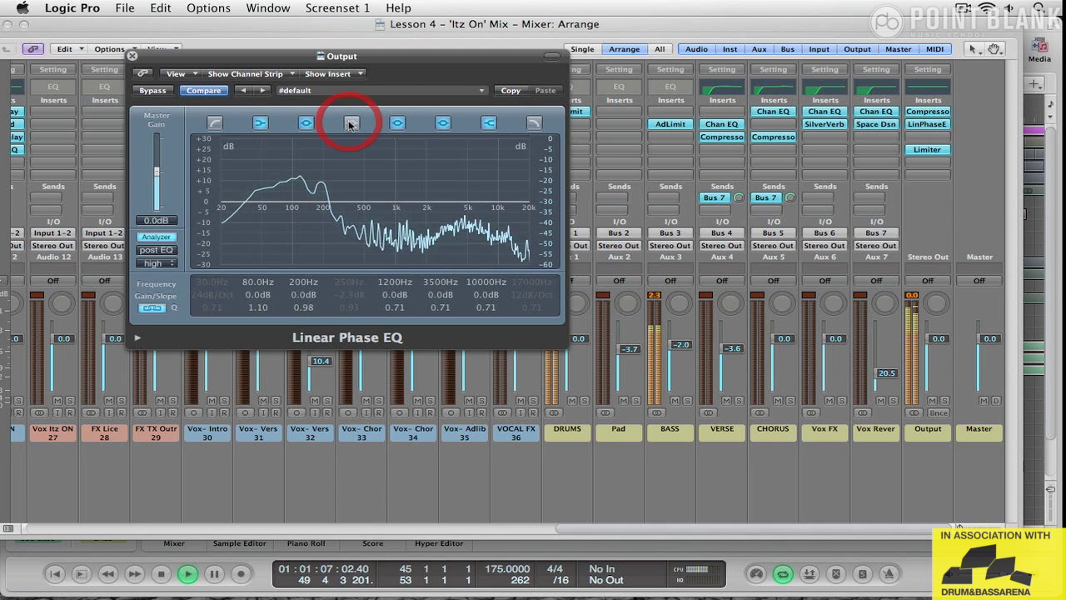
click(351, 123)
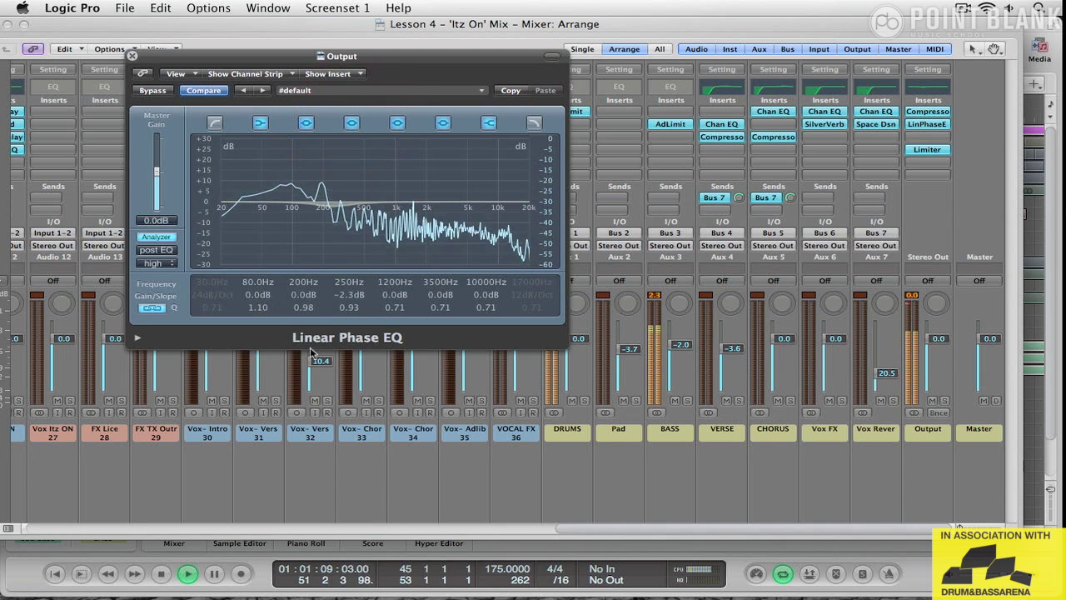
Enable the low cut at 30 Hz, 48 dB/Oct, and close the EQ
click(214, 125)
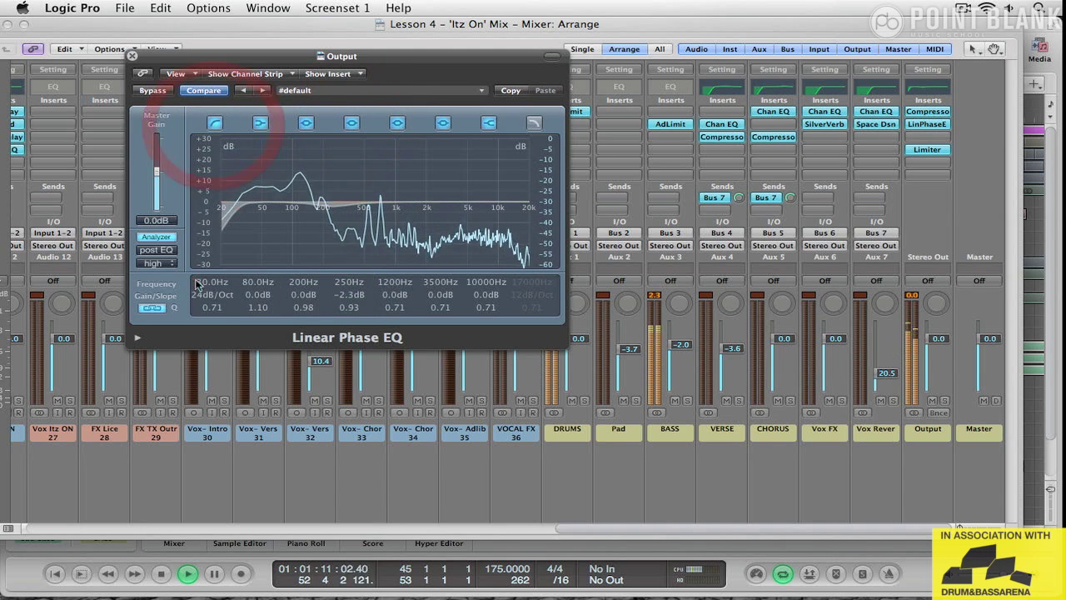
click(204, 290)
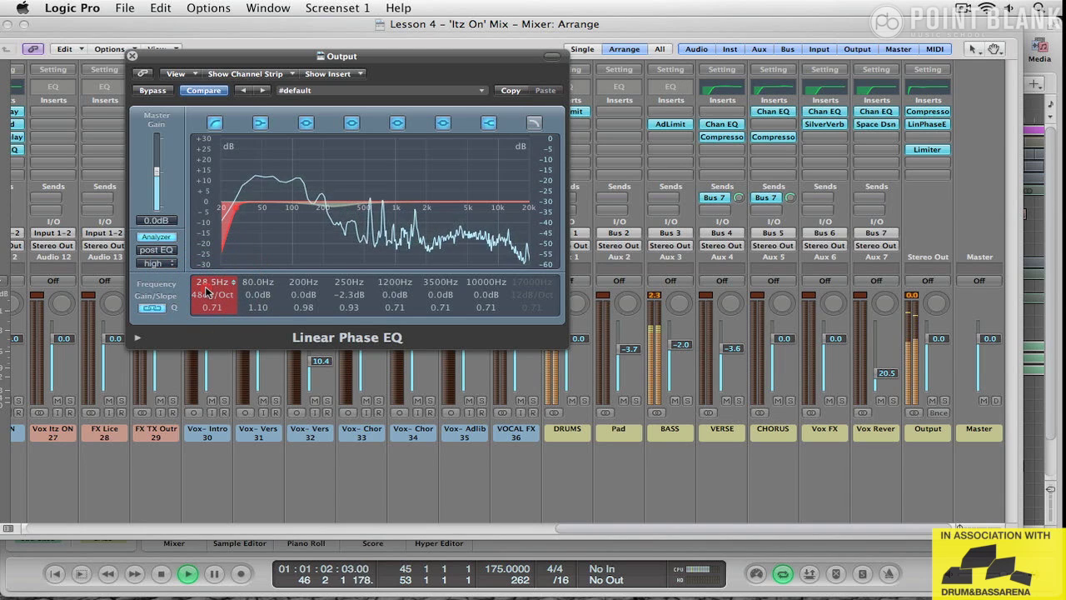
drag(207, 286, 200, 285)
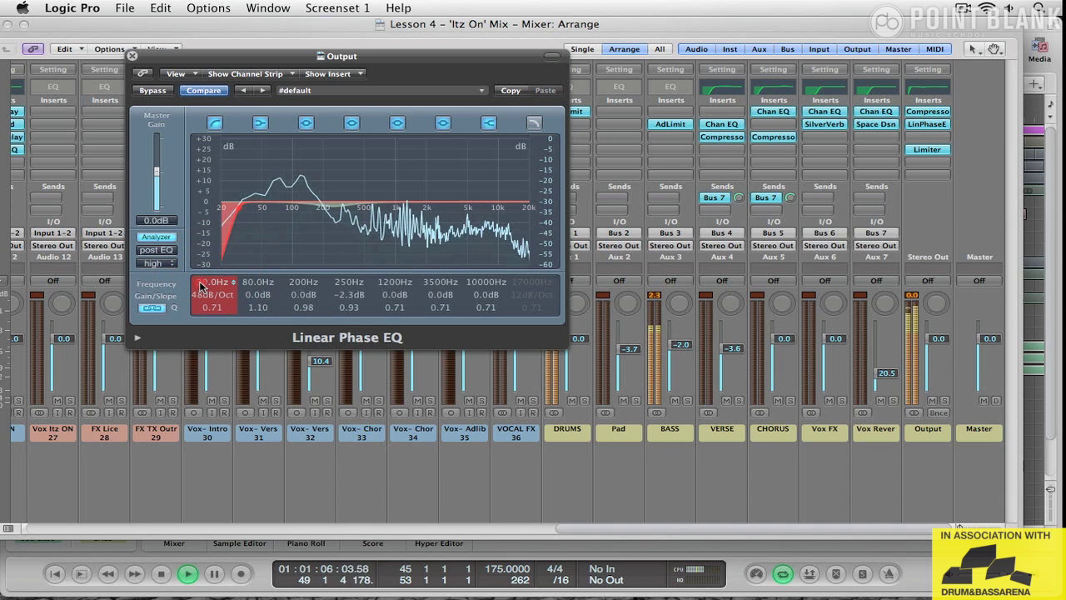
click(200, 286)
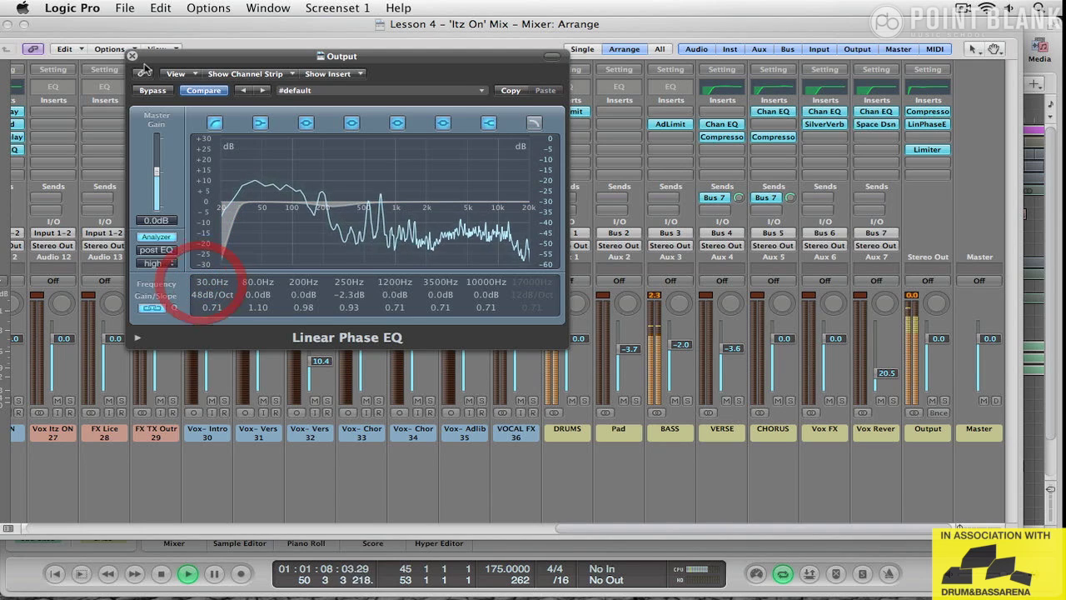
Add a Channel EQ to BASS with a 48 dB/Oct low cut at 30 Hz and analyzer on
click(132, 55)
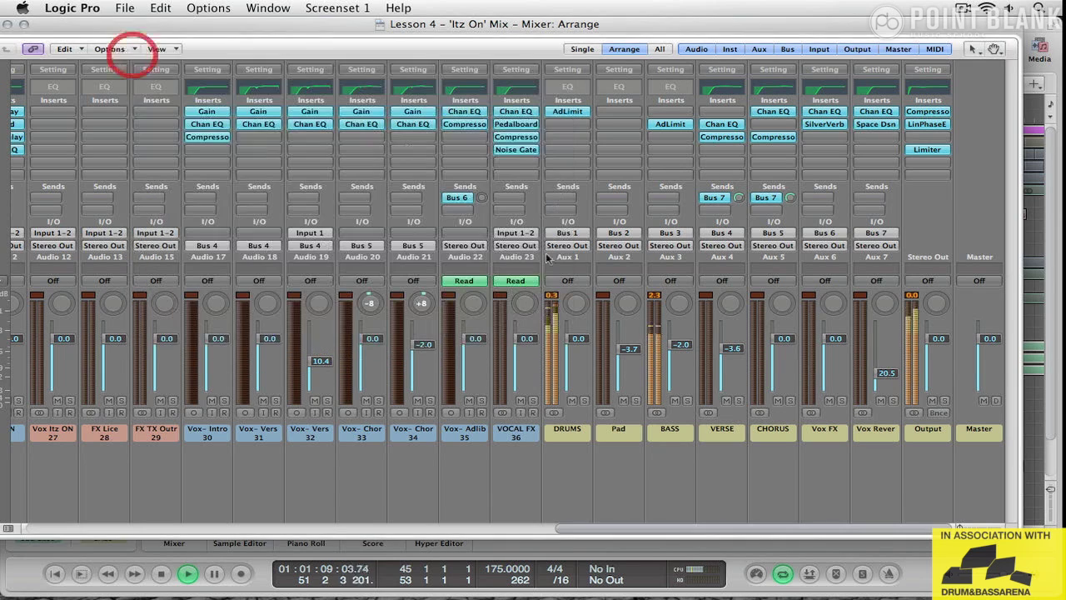
double_click(662, 92)
click(131, 128)
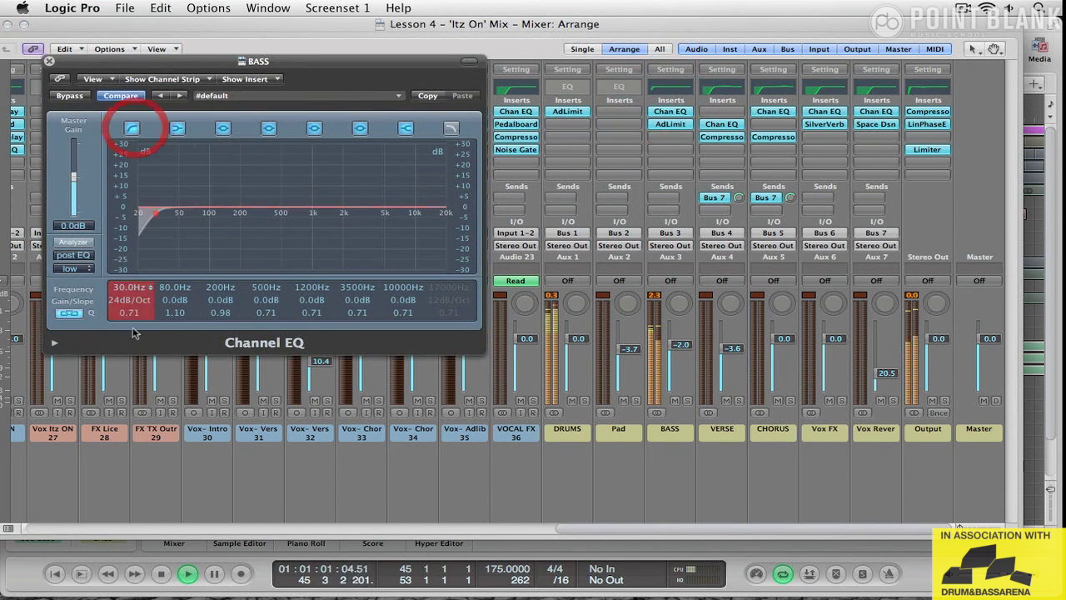
drag(129, 299, 129, 290)
click(72, 242)
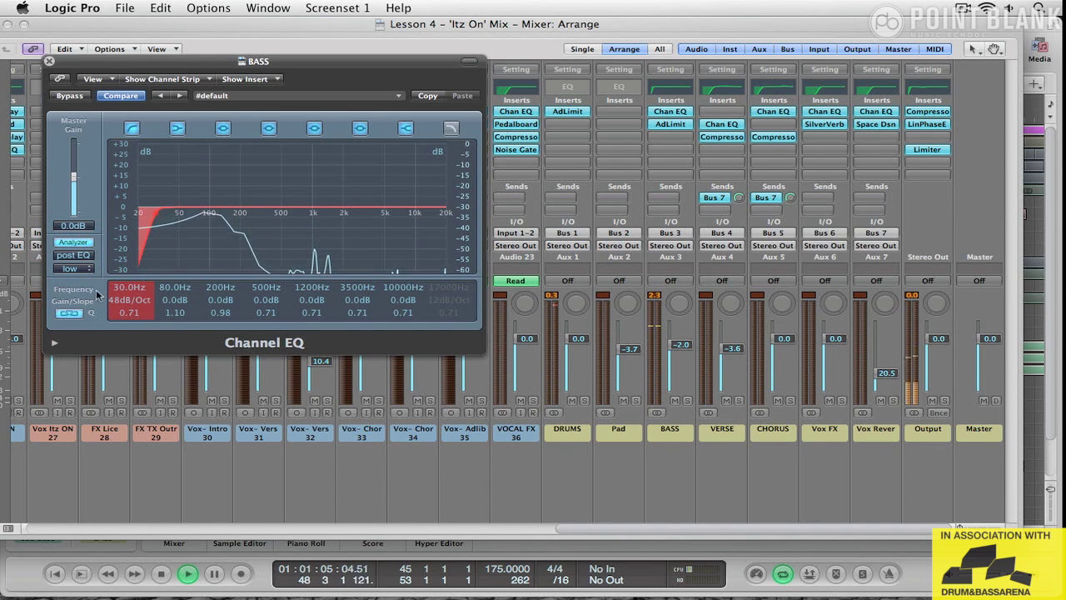
click(48, 63)
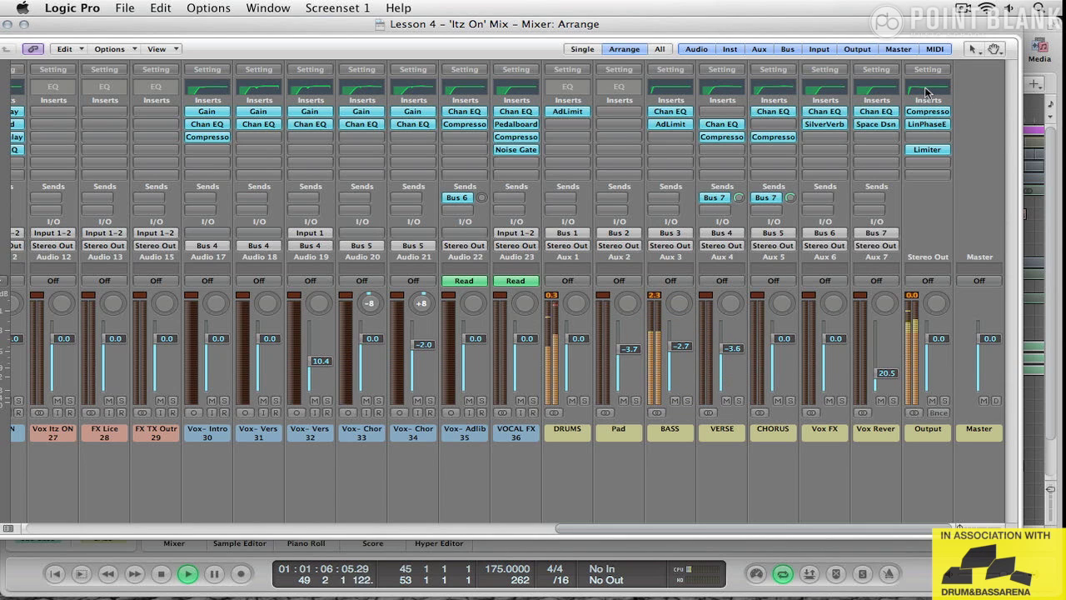
Route the Lead 1 and Lead 2 channels' output to Bus 8
click(100, 31)
key(super+w)
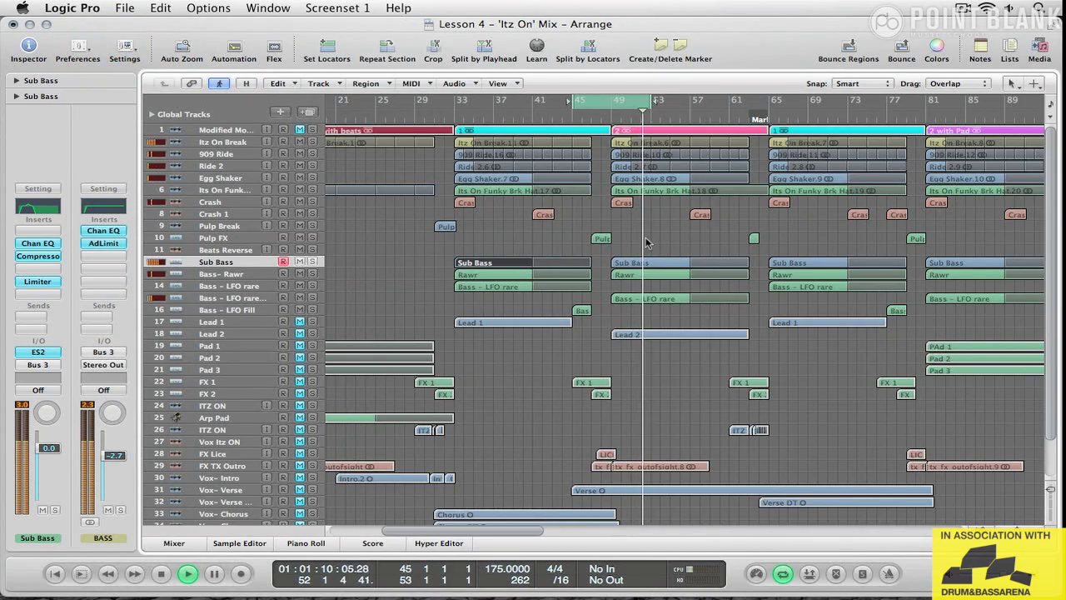
click(300, 323)
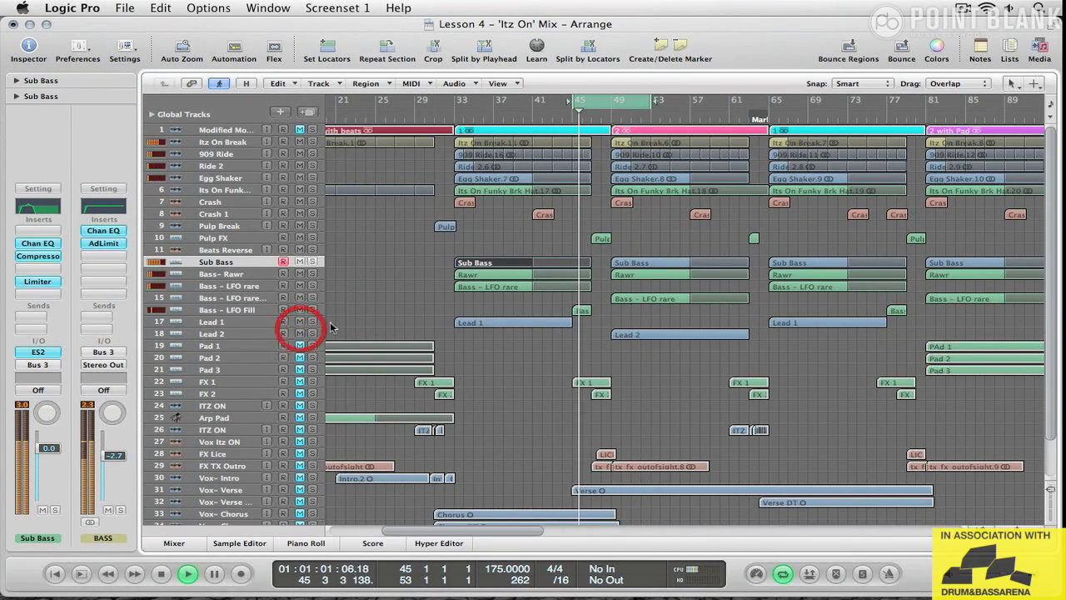
click(458, 108)
key(super+2)
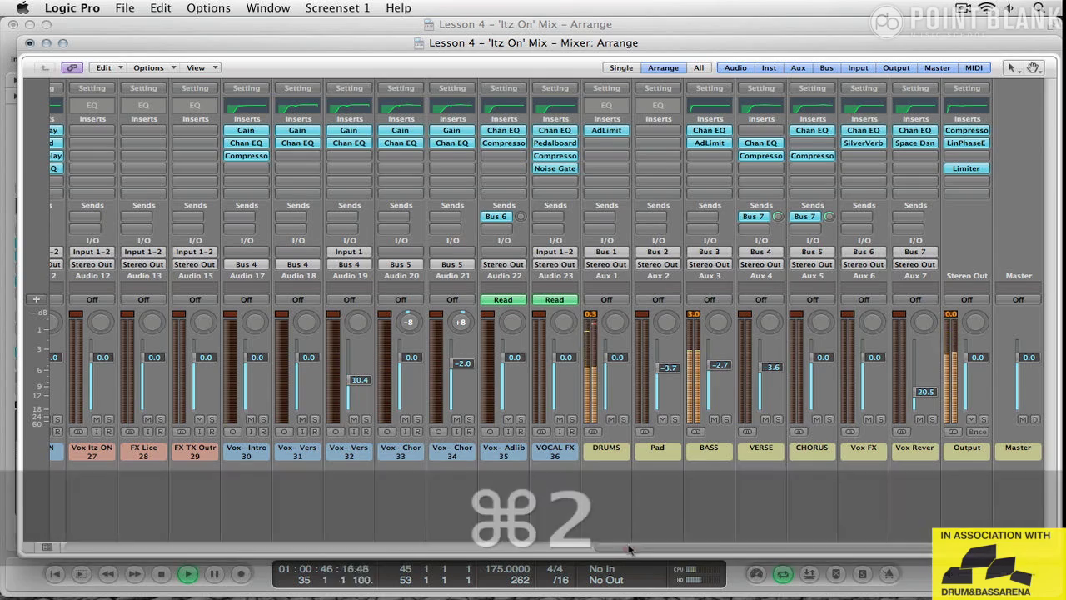
scroll(362, 511, left, 15)
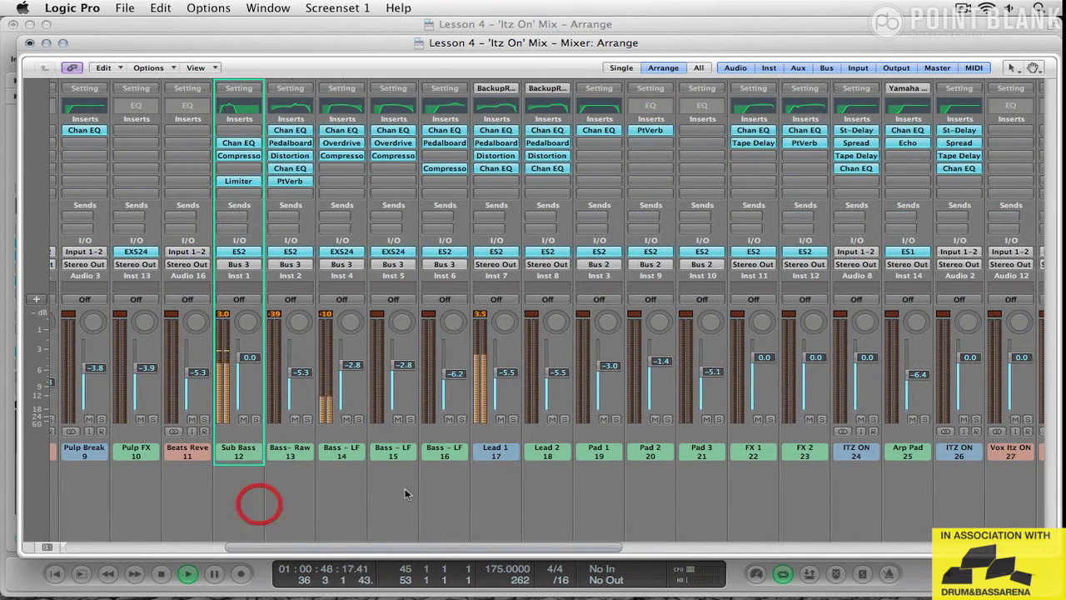
drag(496, 435, 559, 436)
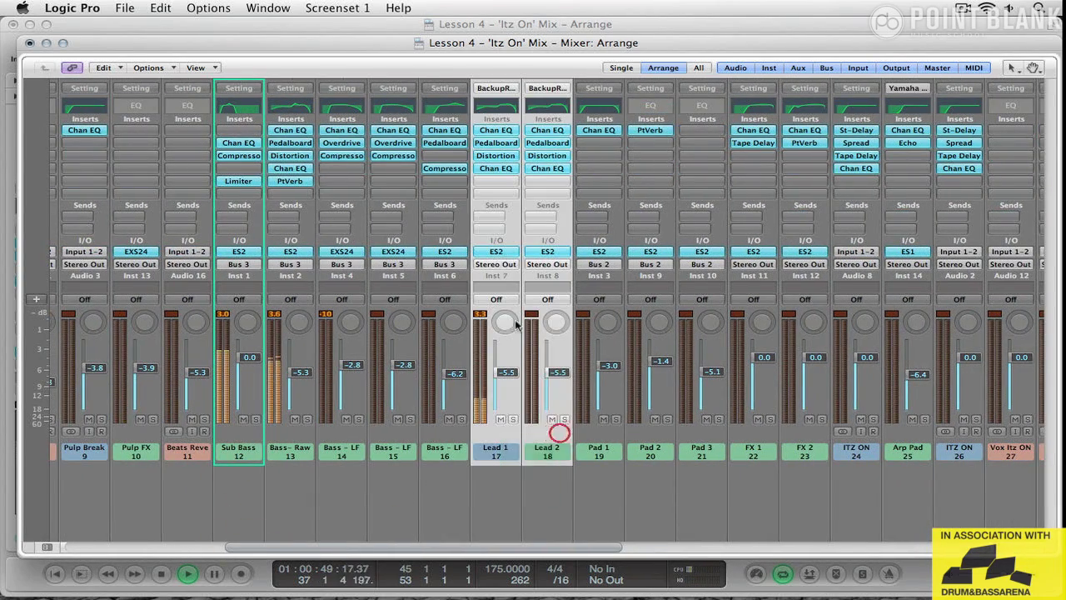
click(498, 265)
mouse_move(500, 313)
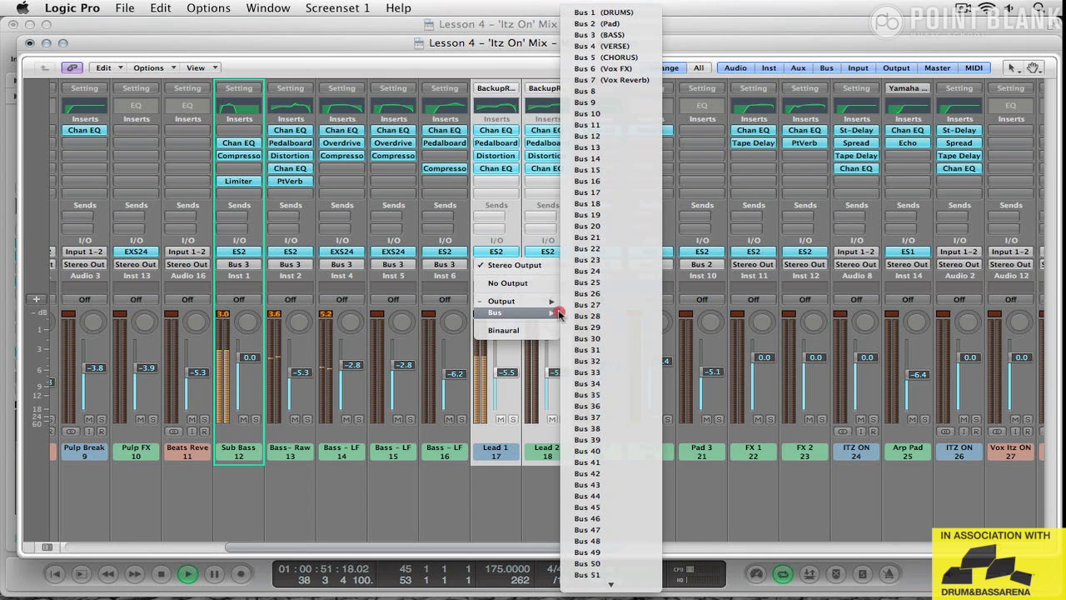
click(615, 96)
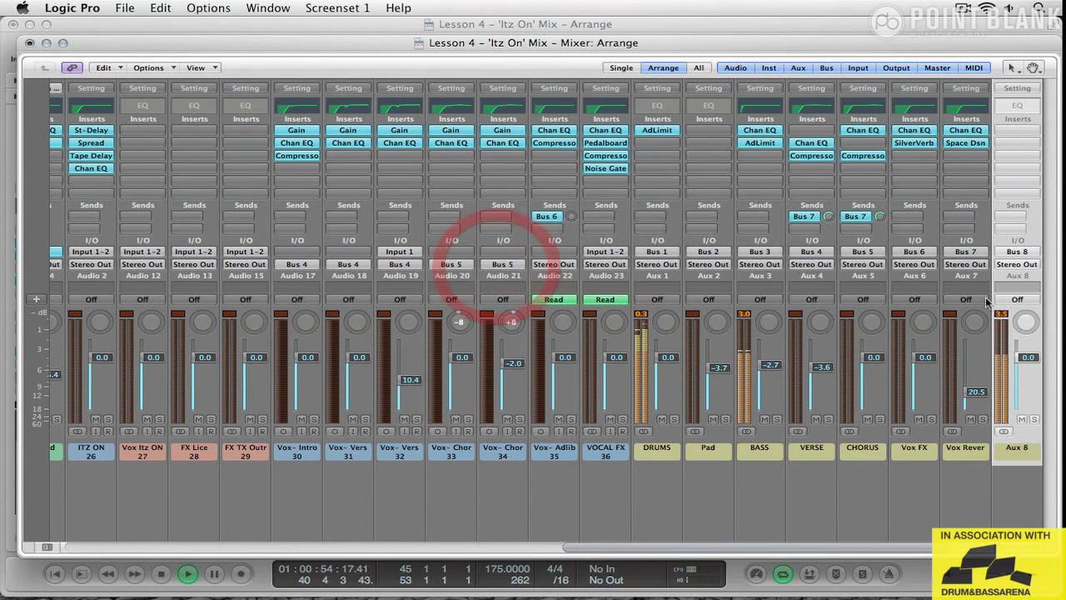
Name the new aux LEADS, set it to -2.4 dB, and close the mixer
double_click(1016, 448)
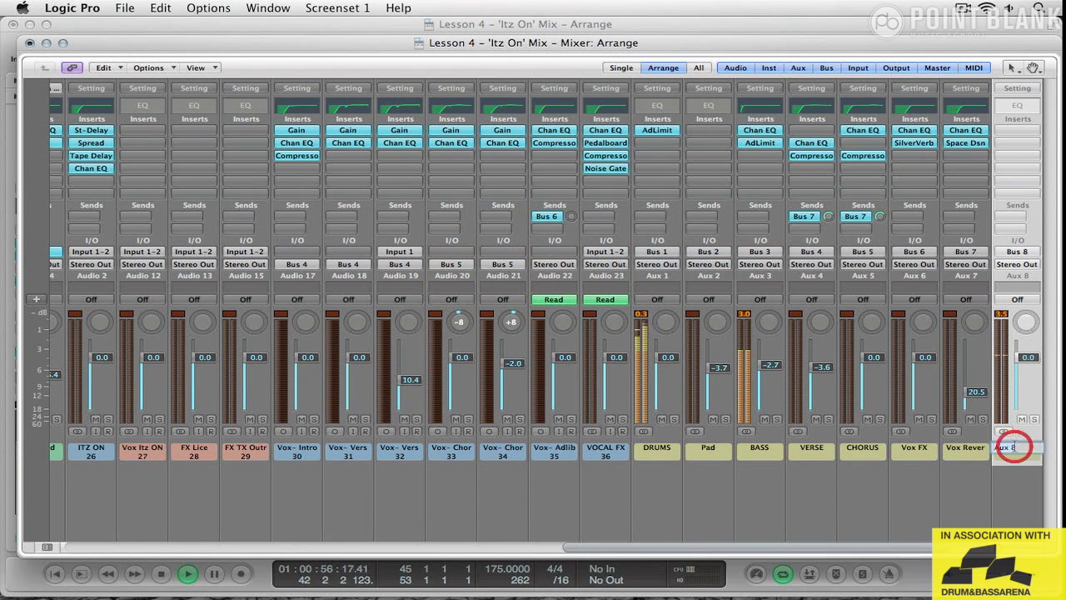
text(LEADS)
key(Return)
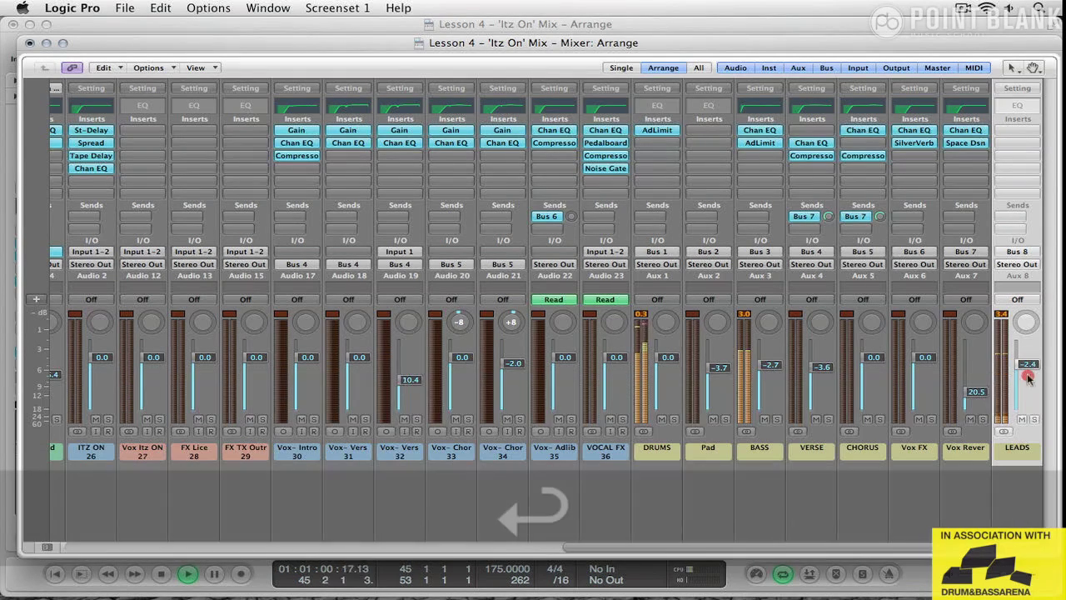
drag(1028, 360, 1028, 365)
click(28, 44)
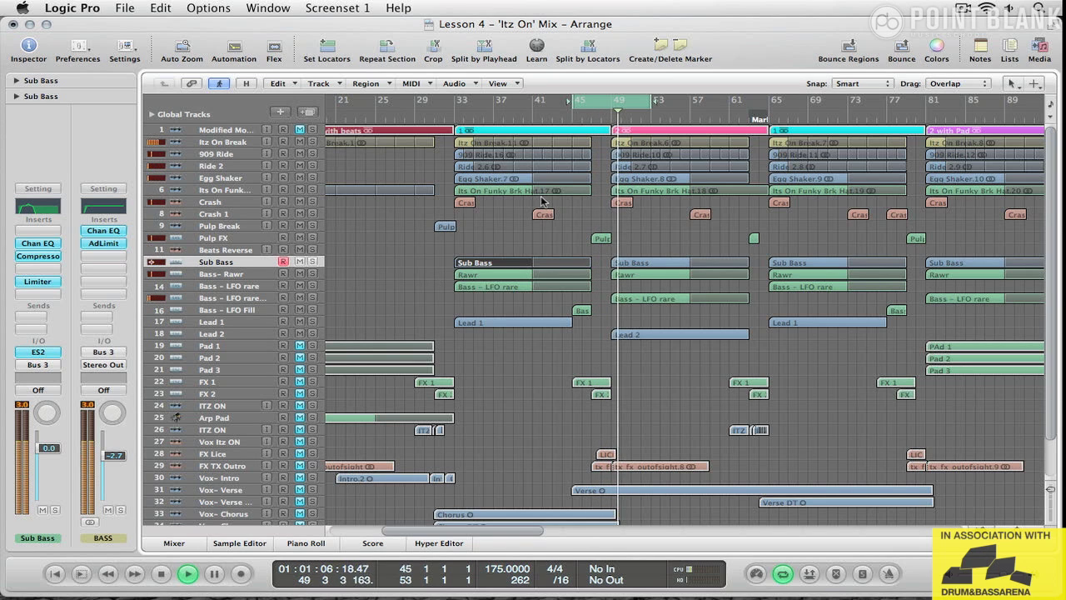
Extend the cycle range to bar 57 and pull the Lead 2 fader down to about -10 dB
drag(655, 101, 686, 101)
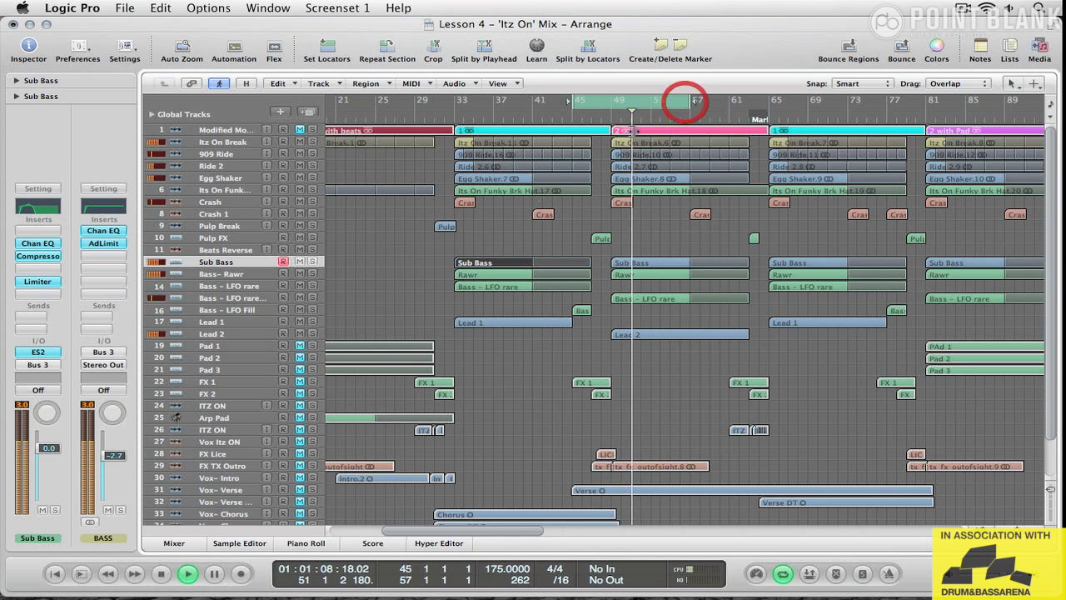
key(super+2)
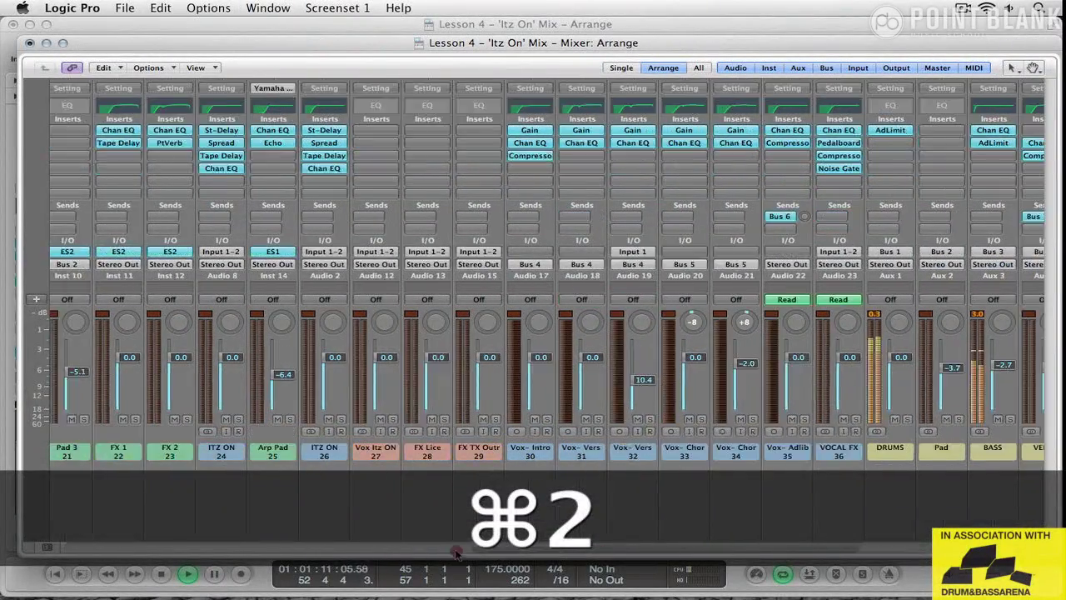
drag(693, 546, 288, 535)
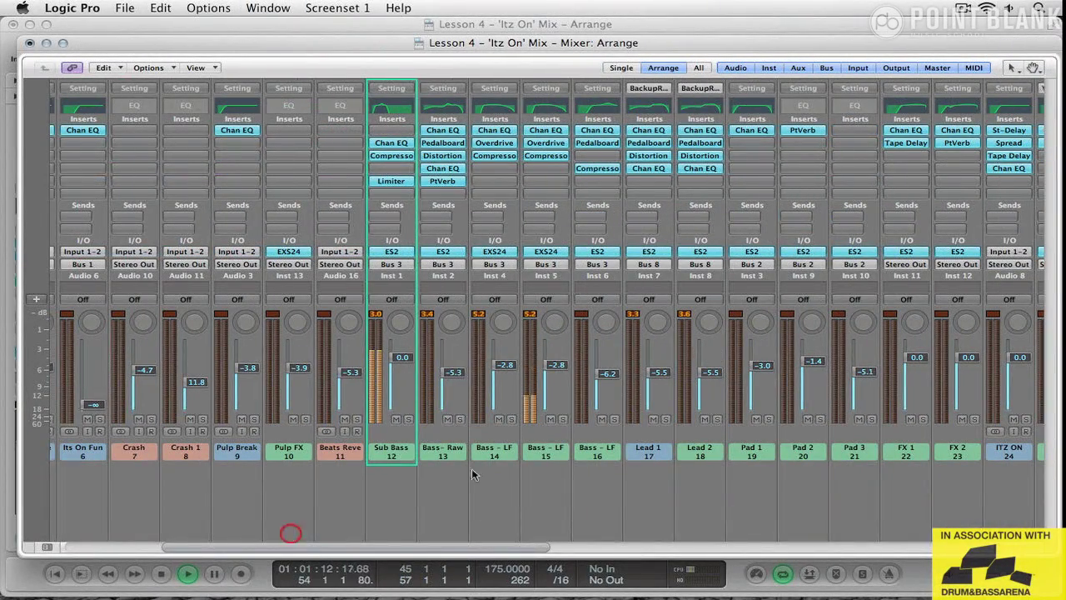
click(709, 502)
drag(712, 375, 712, 391)
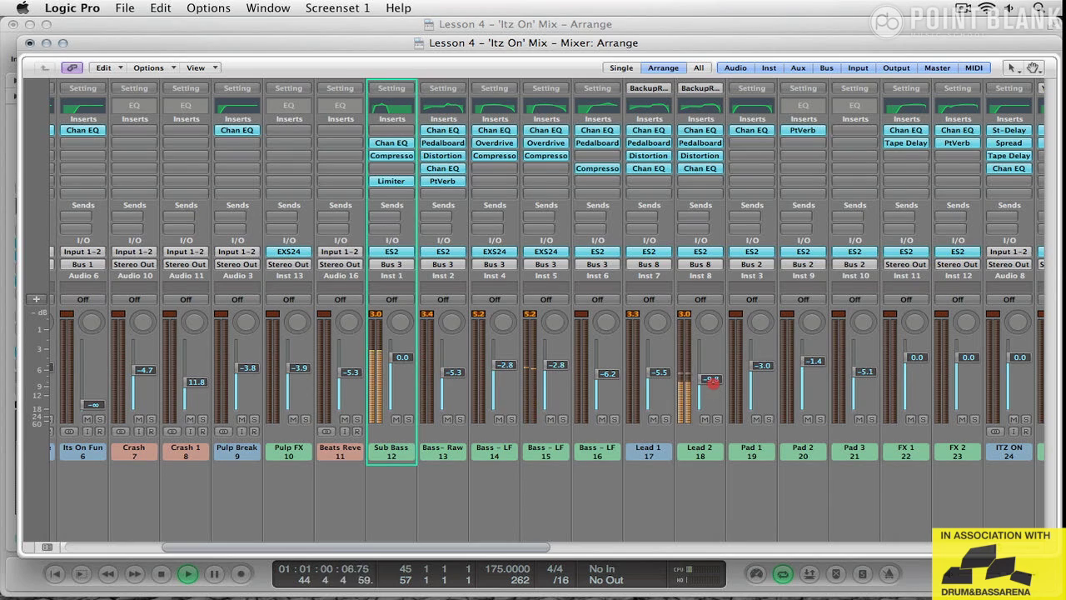
drag(479, 550, 1023, 516)
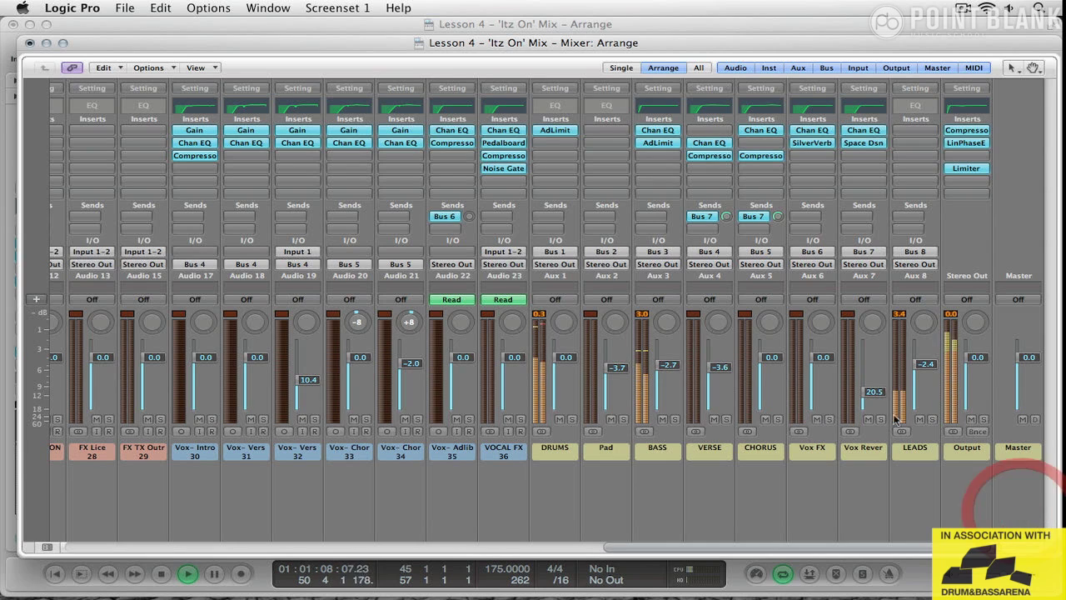
Insert a Dynamics > Compressor on the LEADS aux and reset its make-up gain to 0.0 dB
click(925, 142)
mouse_move(921, 191)
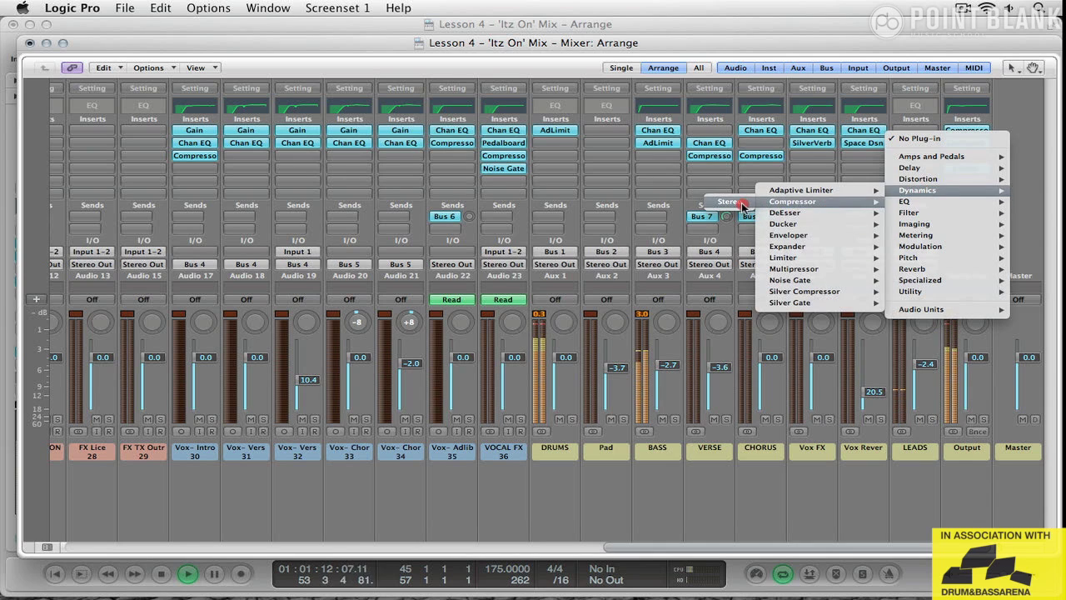
click(741, 202)
drag(313, 64, 481, 45)
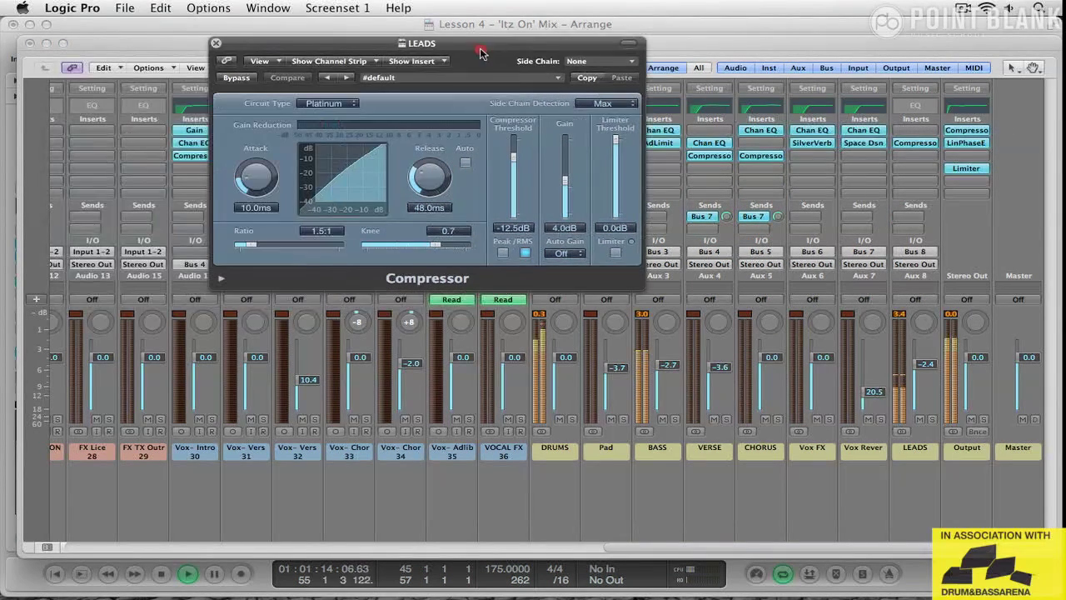
drag(564, 178, 564, 187)
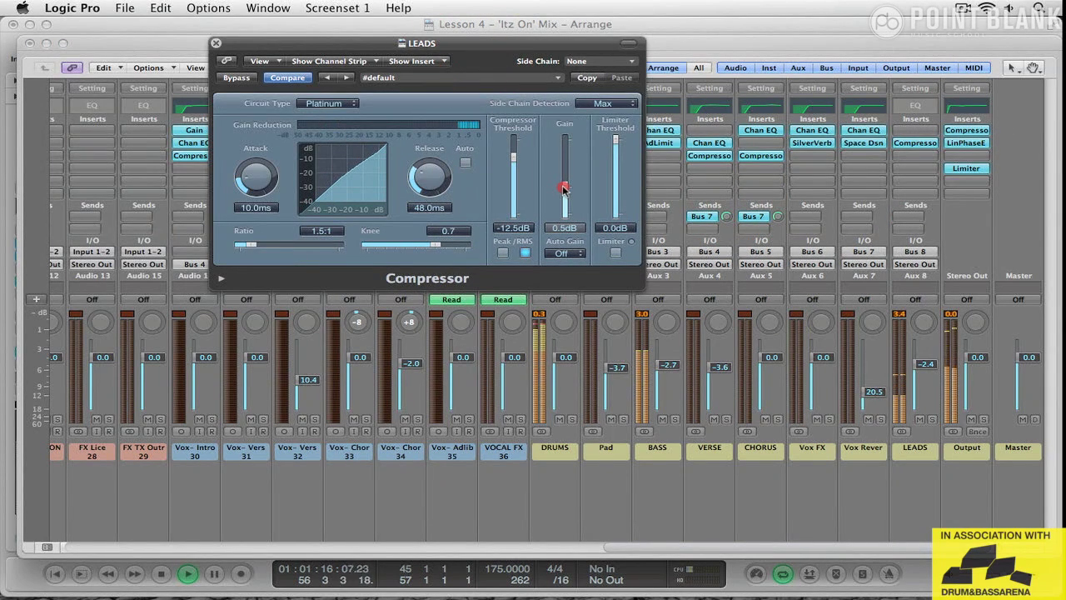
key(Caps_Lock)
key(Caps_Lock)
alt+click(562, 187)
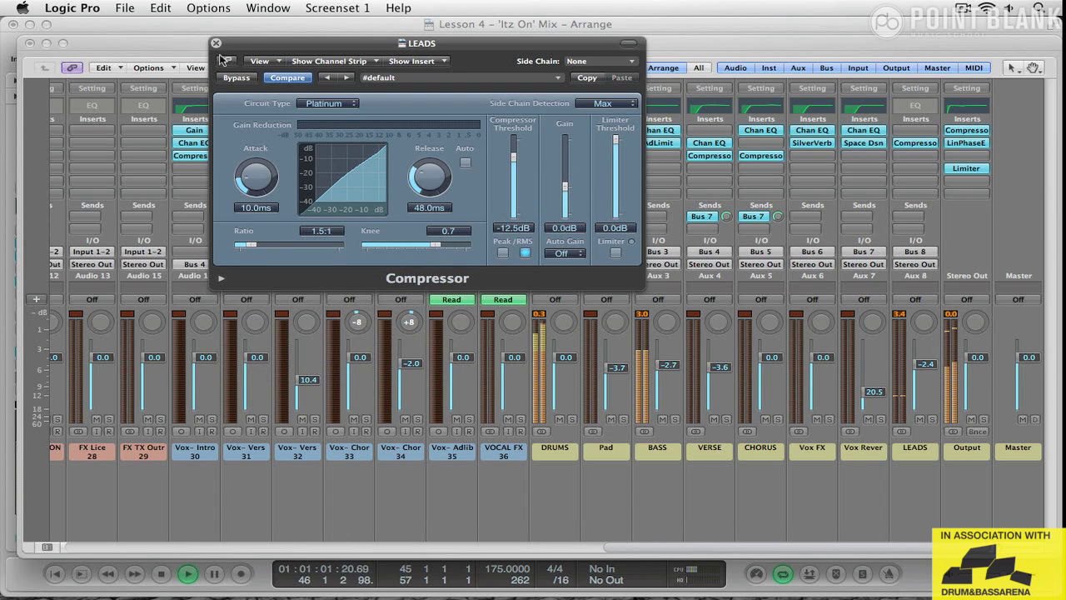
click(215, 44)
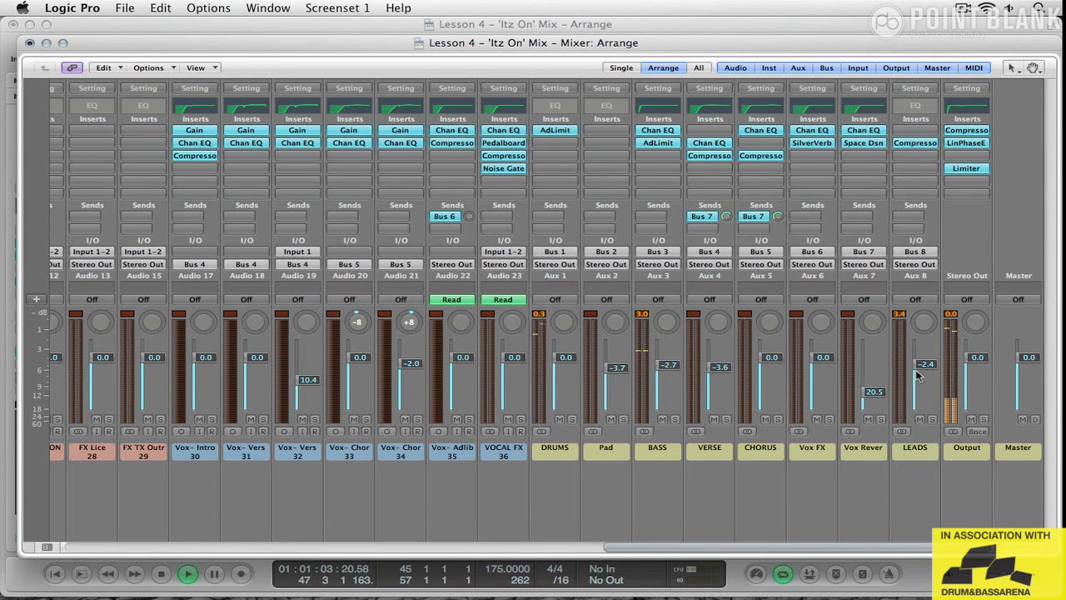
Review the mixer channels, then return to the Arrange view and scroll down the track list
click(705, 550)
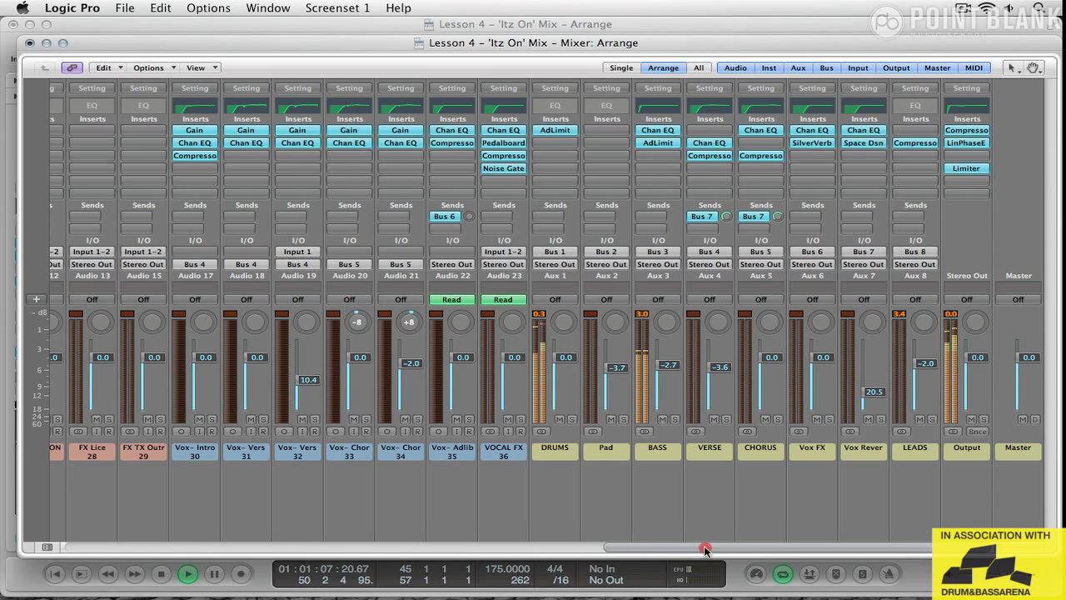
drag(705, 550, 281, 505)
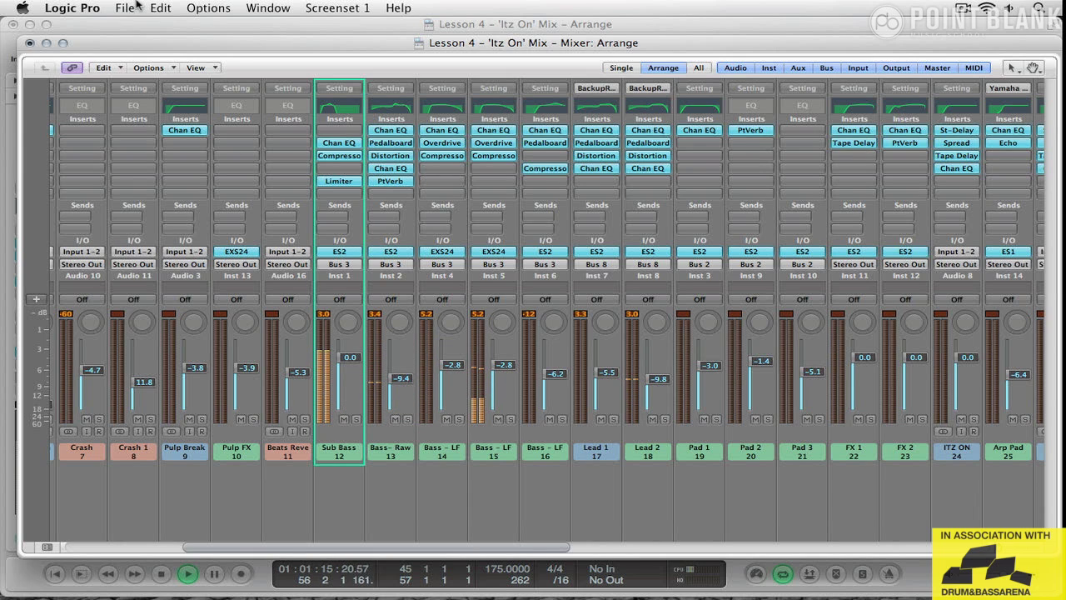
click(28, 44)
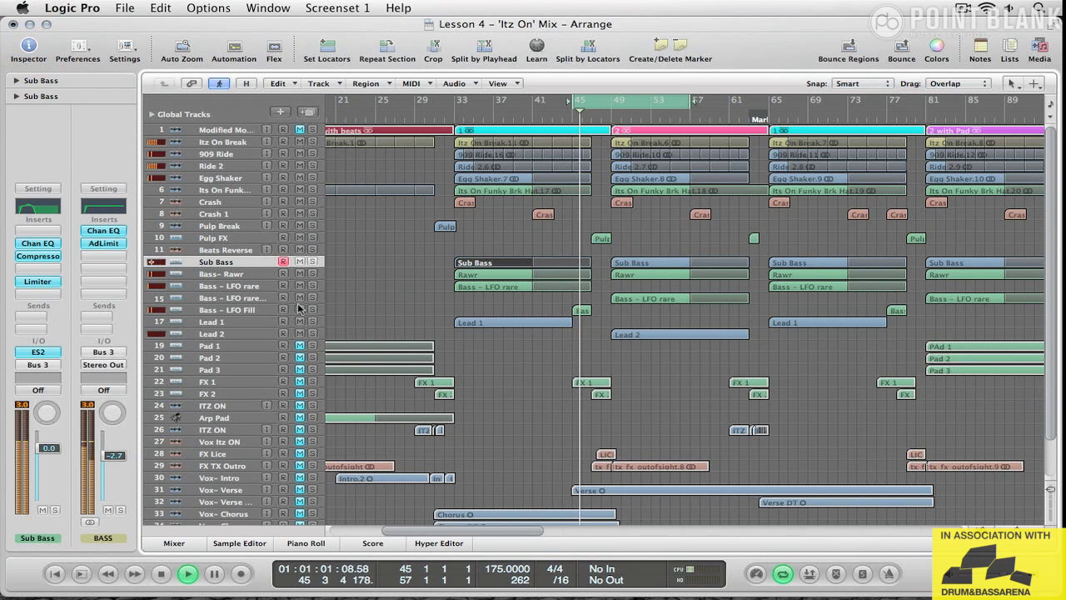
scroll(403, 277, down, 2)
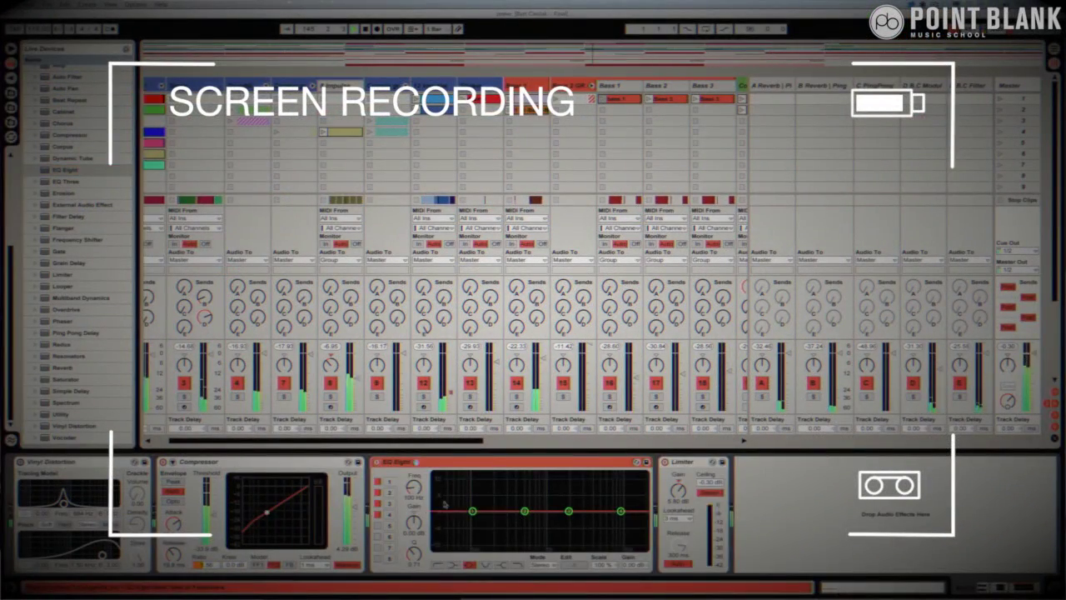
Watch the closing Point Blank promo for its online courses
drag(521, 514, 499, 478)
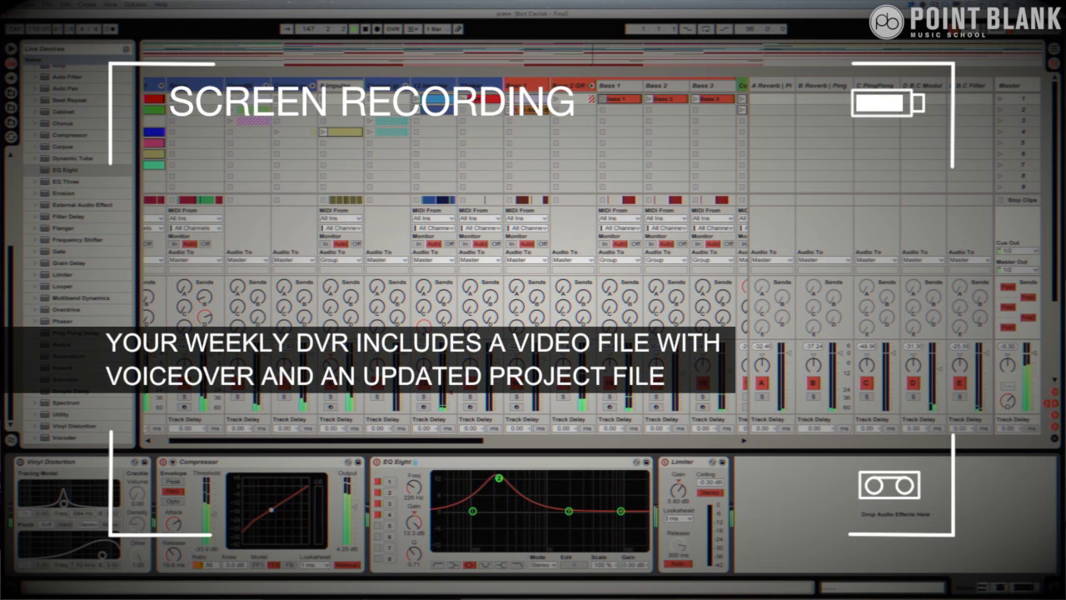